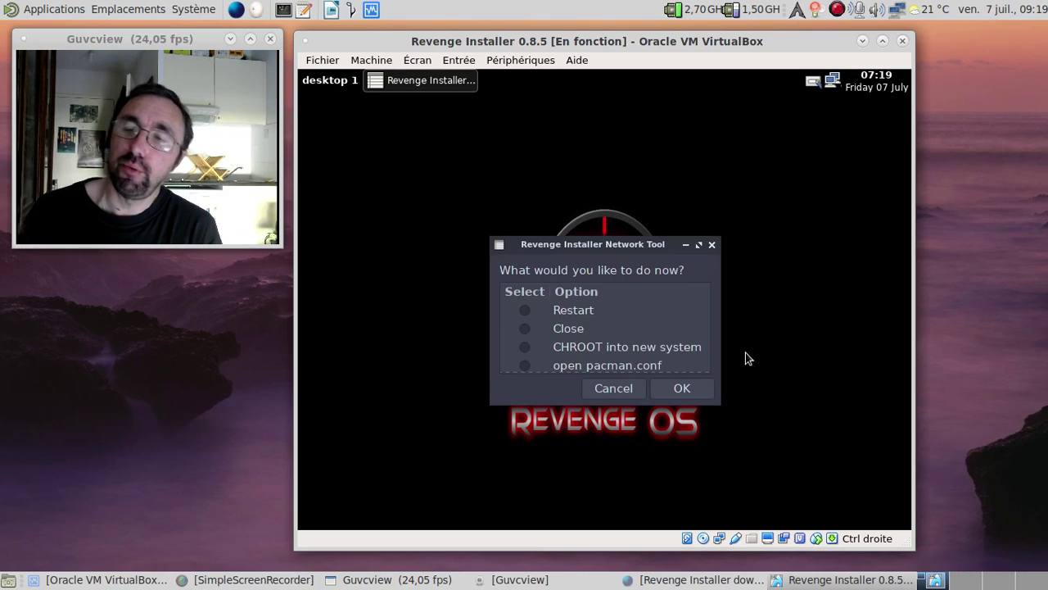
# Pick a final option in the installer's "What would you like to do now?" dialog and confirm it
pyautogui.click(525, 365)
pyautogui.click(684, 388)
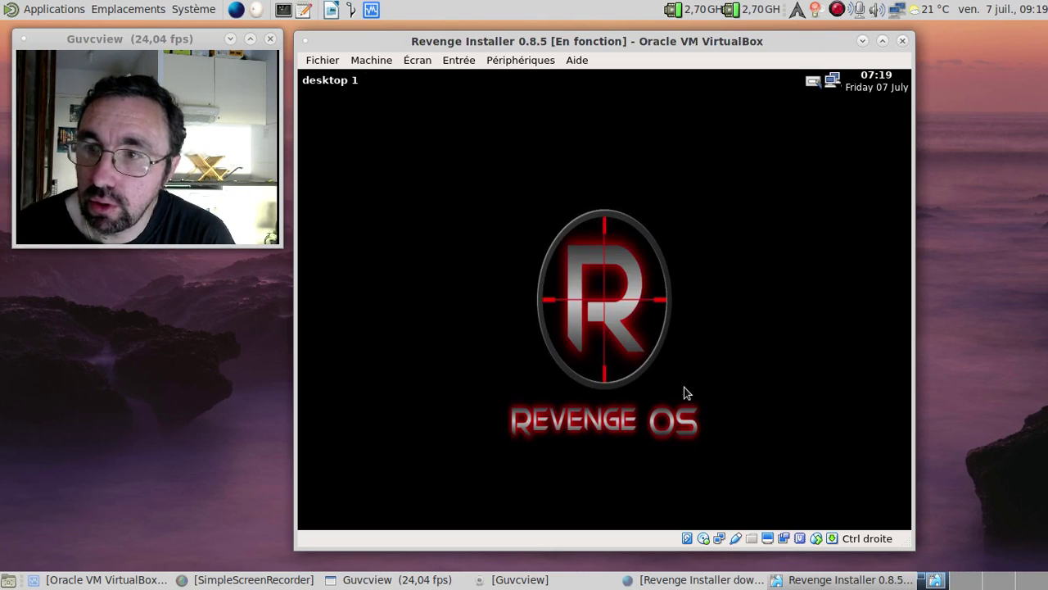
pyautogui.rightClick(469, 152)
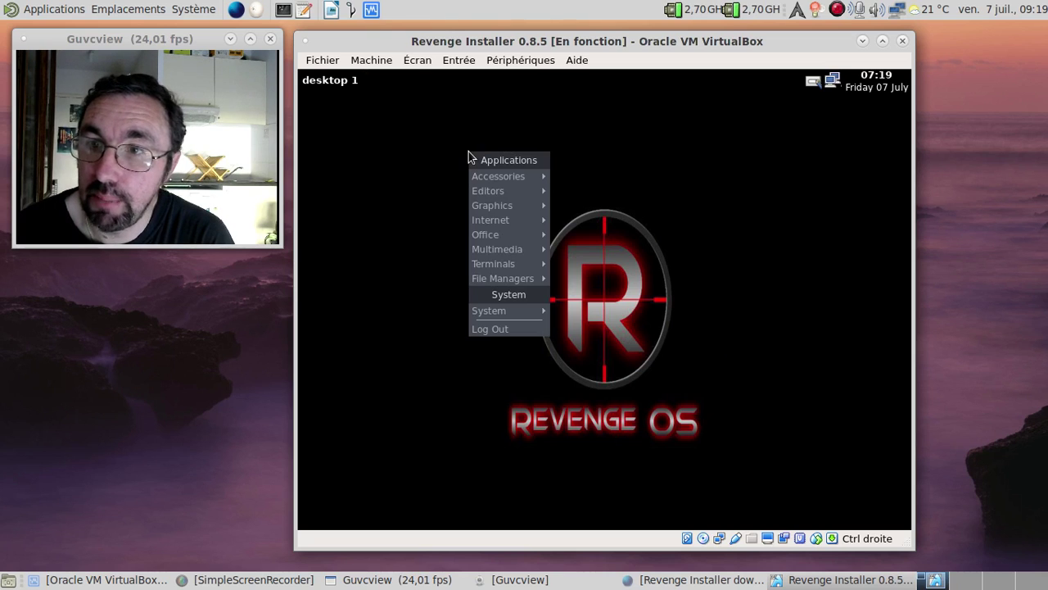
pyautogui.click(513, 327)
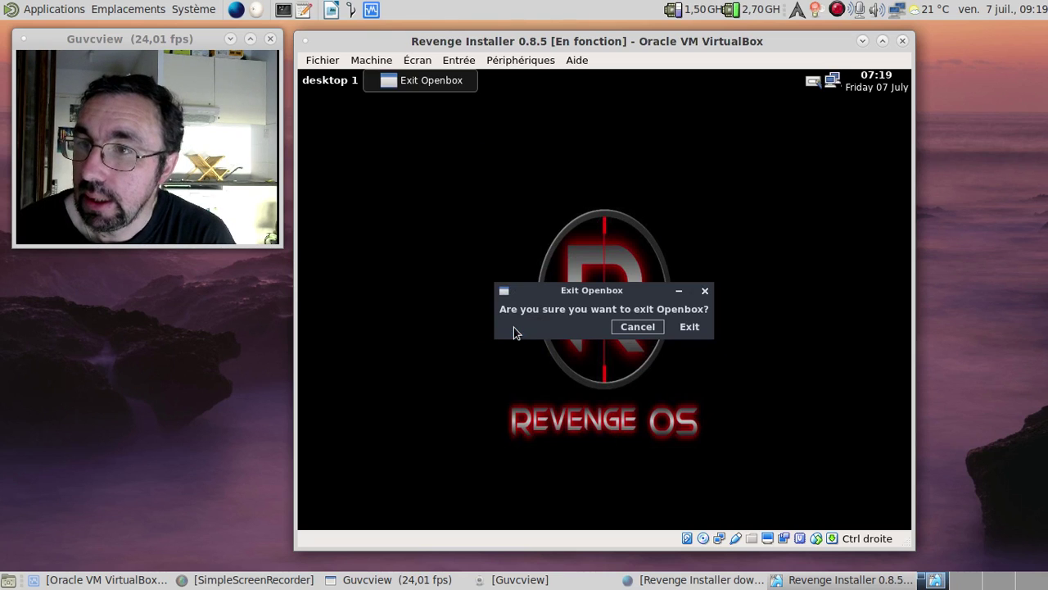
pyautogui.click(634, 328)
# Open a terminal in the live session and restart the virtual machine with sudo reboot
pyautogui.rightClick(502, 188)
pyautogui.moveTo(545, 292)
pyautogui.click(606, 352)
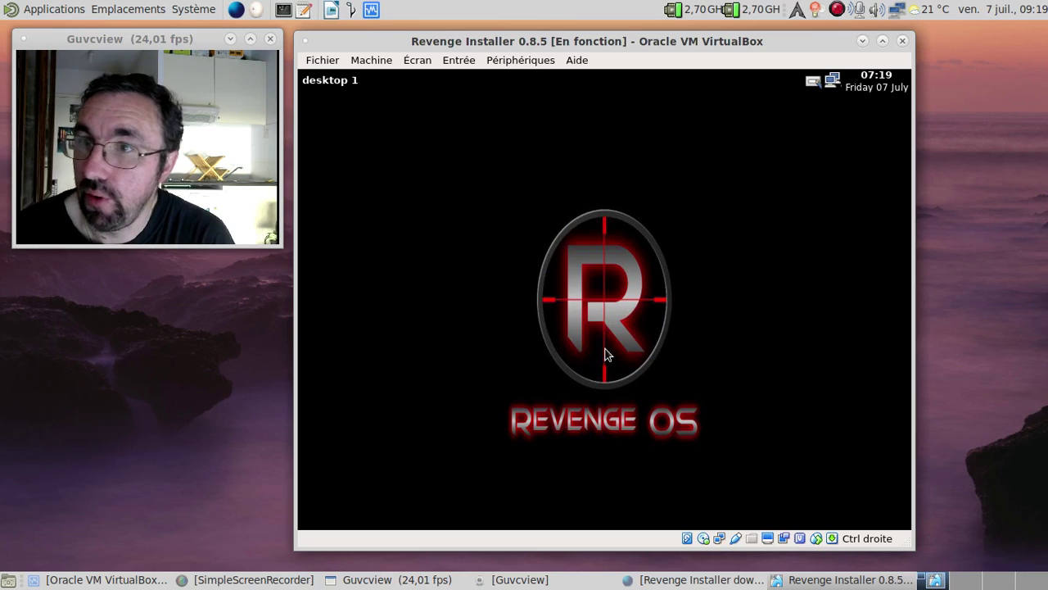
pyautogui.write('sudo reboot')
pyautogui.press('Return')
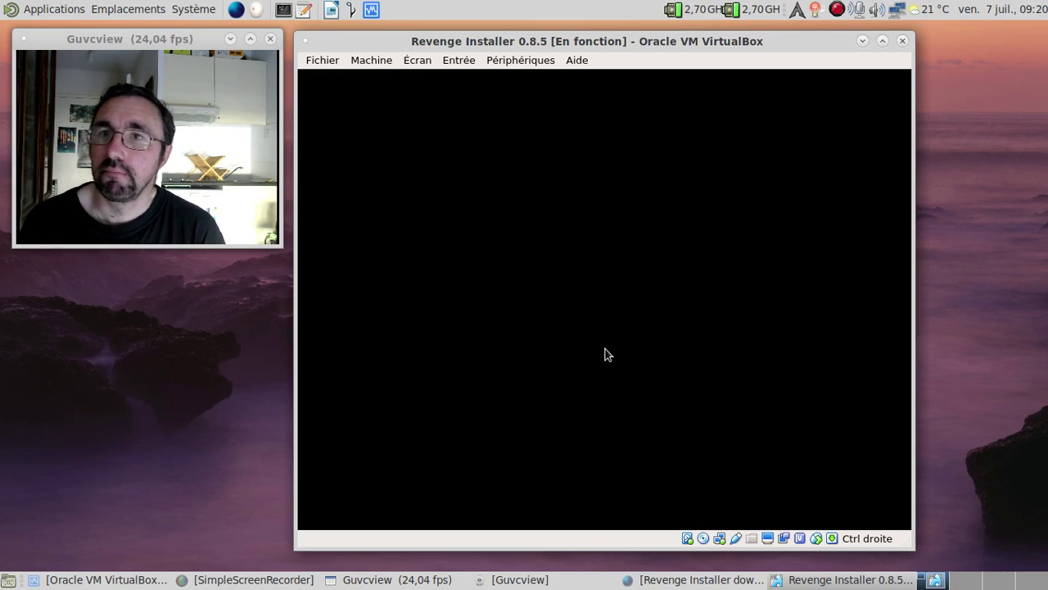
# Log in to the installed system with the account password and load the default Xfce panel configuration
pyautogui.write('********')
pyautogui.press('Return')
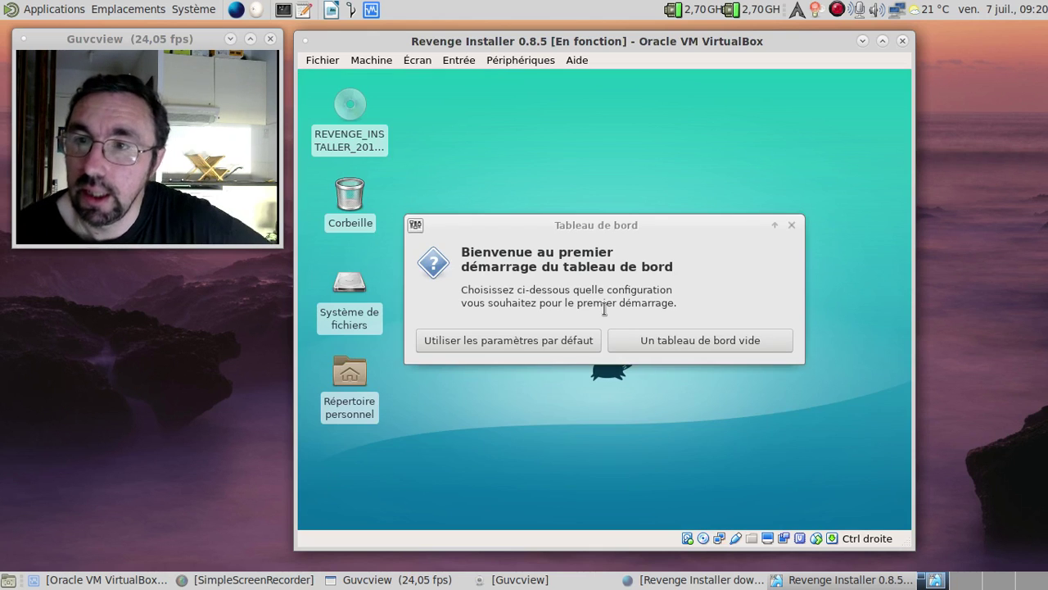
pyautogui.click(532, 343)
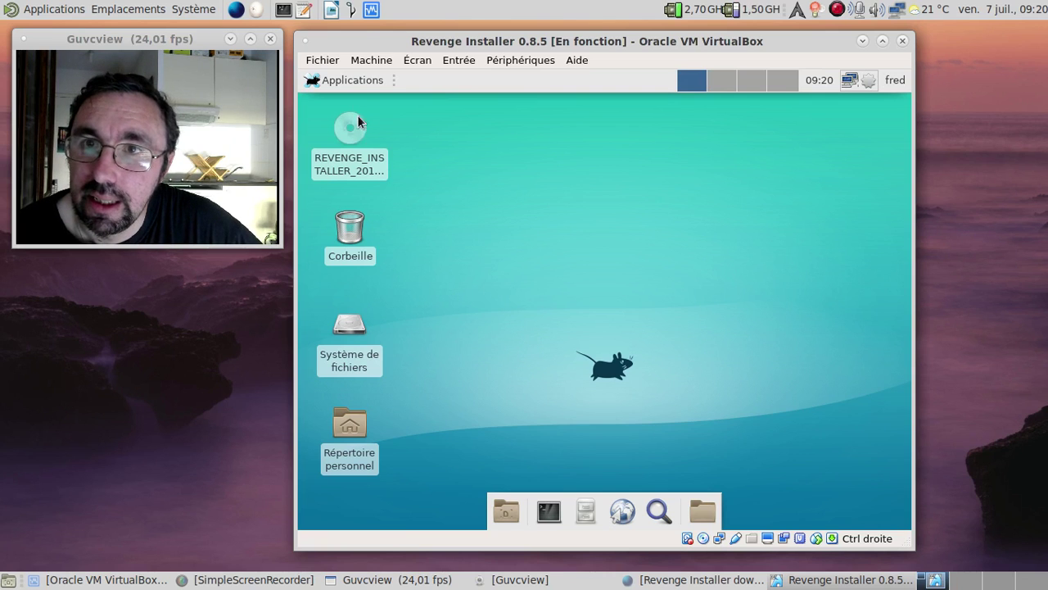
# Open the file manager, look at the network location and the home folder, and close the window
pyautogui.click(349, 88)
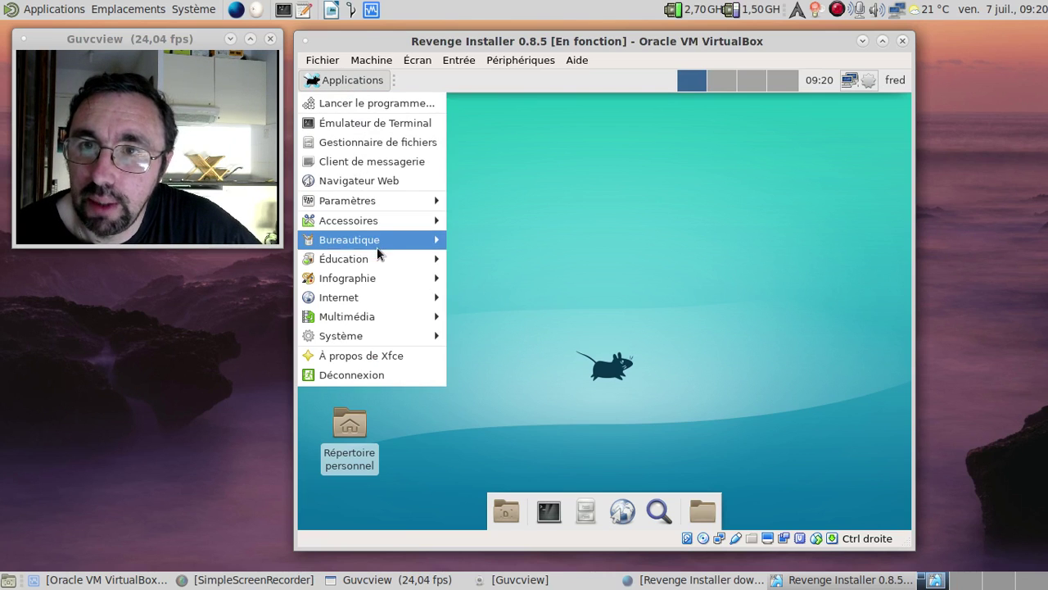
pyautogui.moveTo(379, 264)
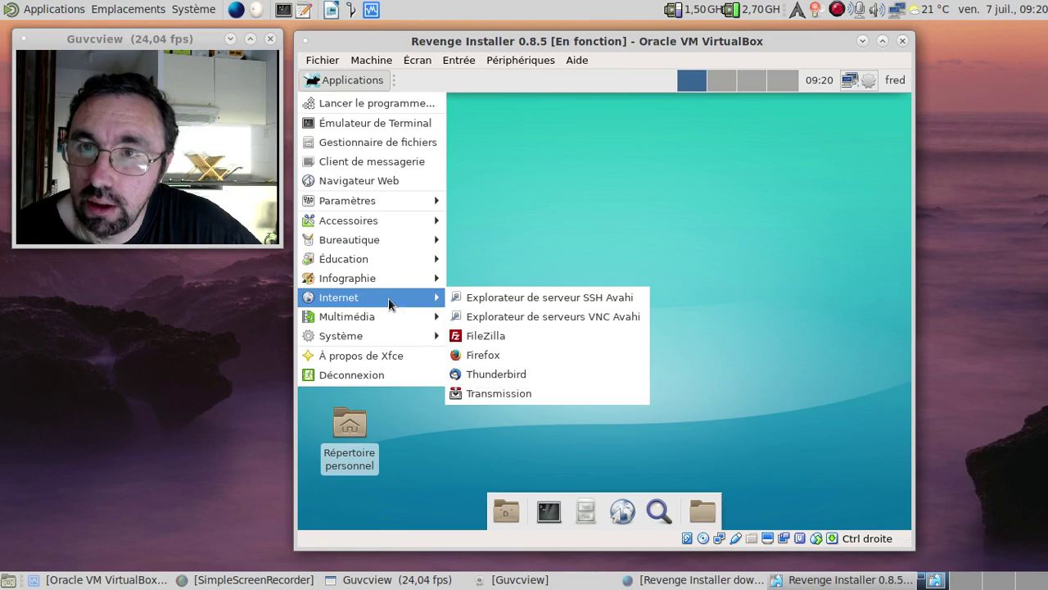
pyautogui.click(382, 144)
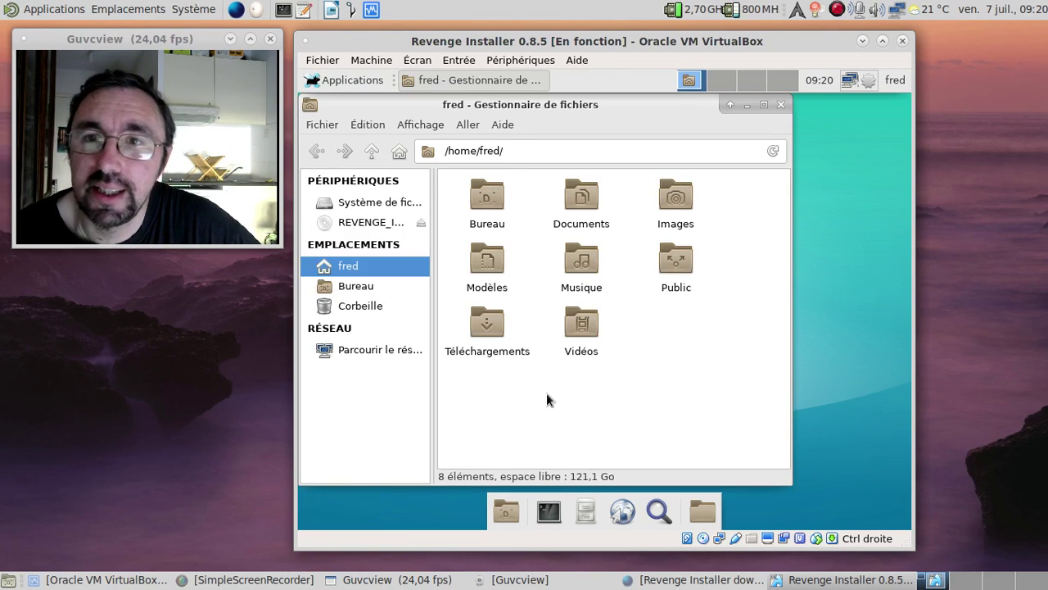
pyautogui.click(336, 353)
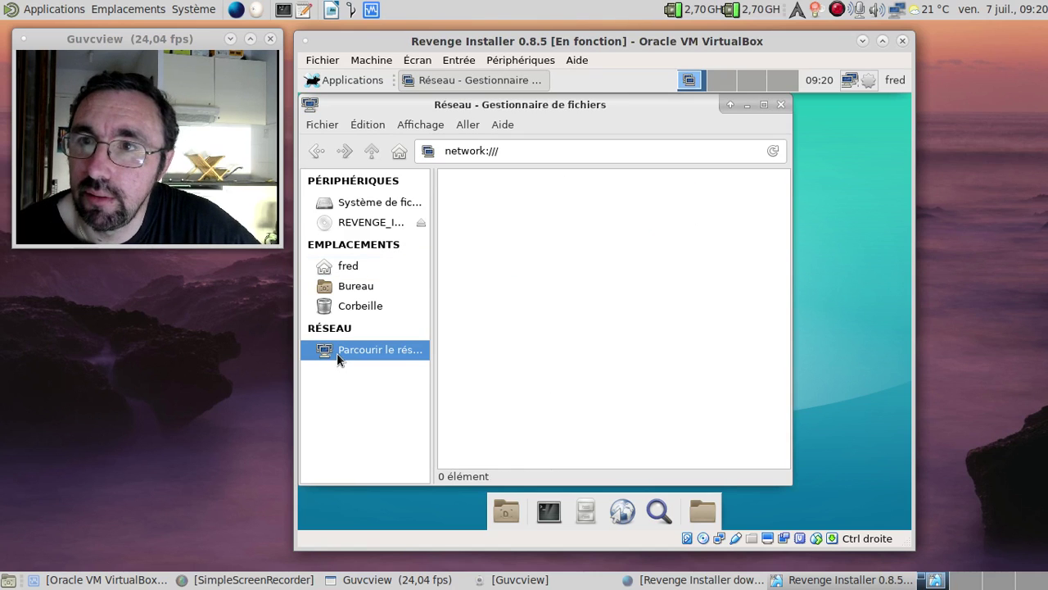
pyautogui.click(349, 270)
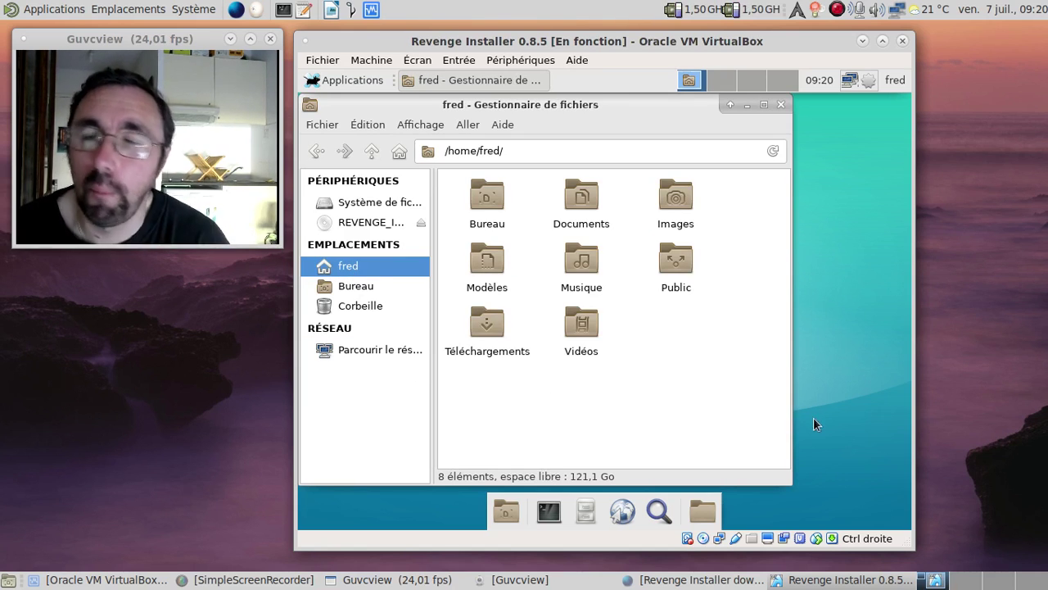
pyautogui.click(781, 104)
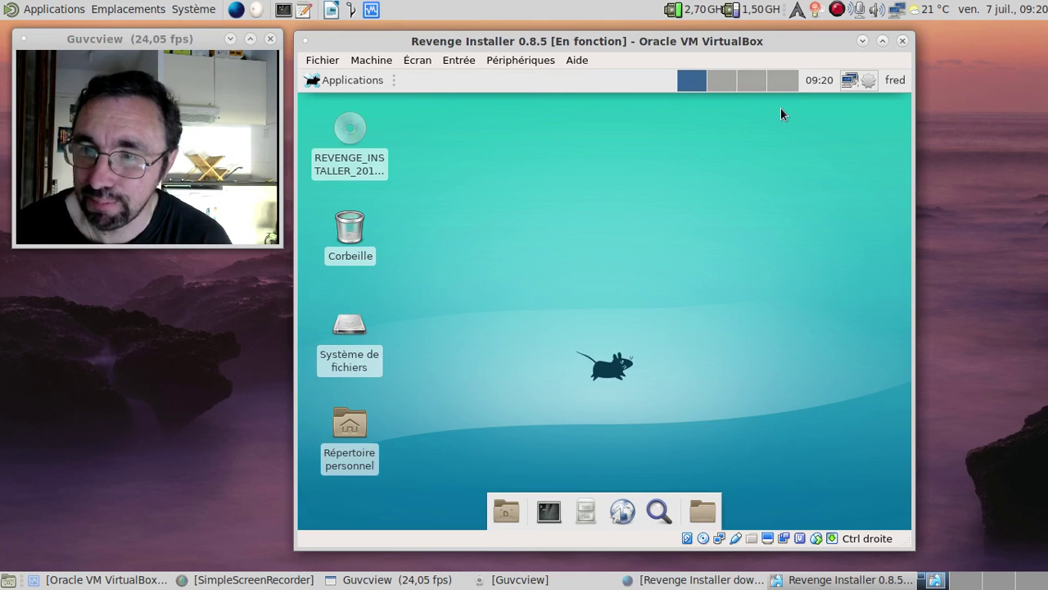
# Switch the virtual machine to full screen and try to open the Affichage settings
pyautogui.hotkey('ctrl', 'alt', 'd')
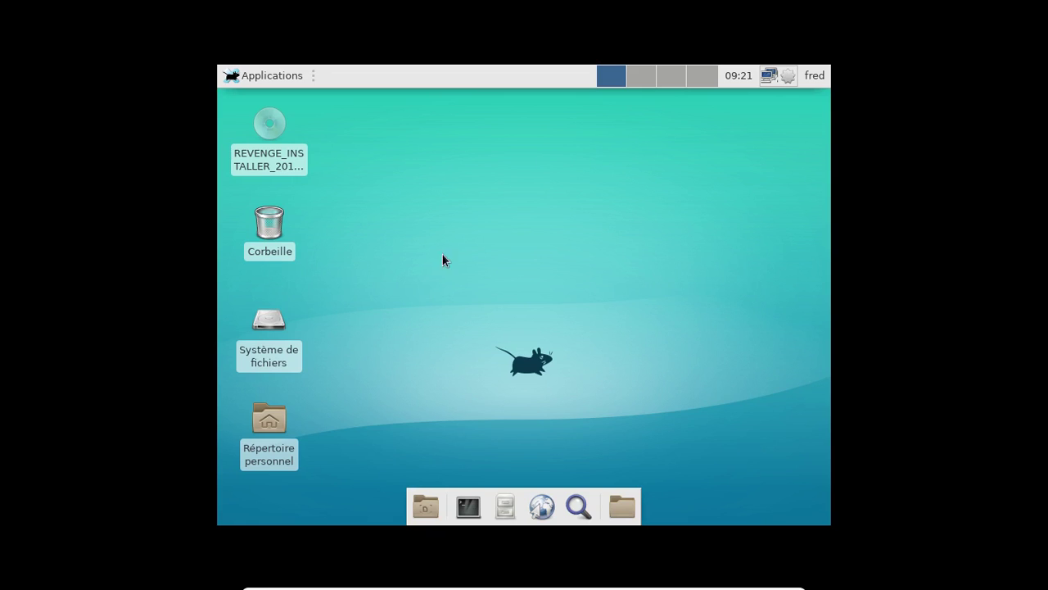
pyautogui.click(287, 77)
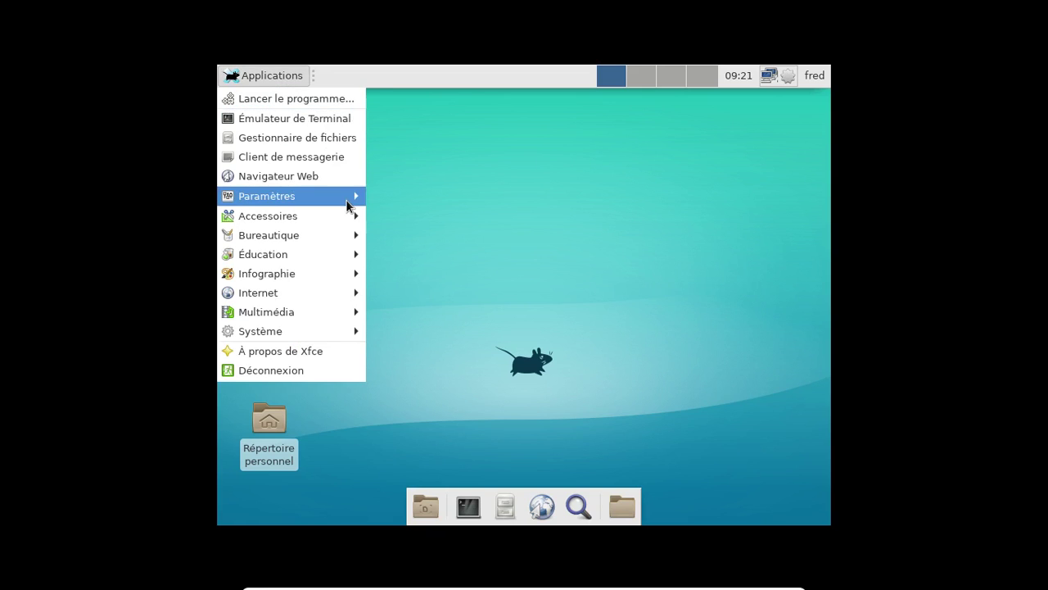
pyautogui.moveTo(346, 201)
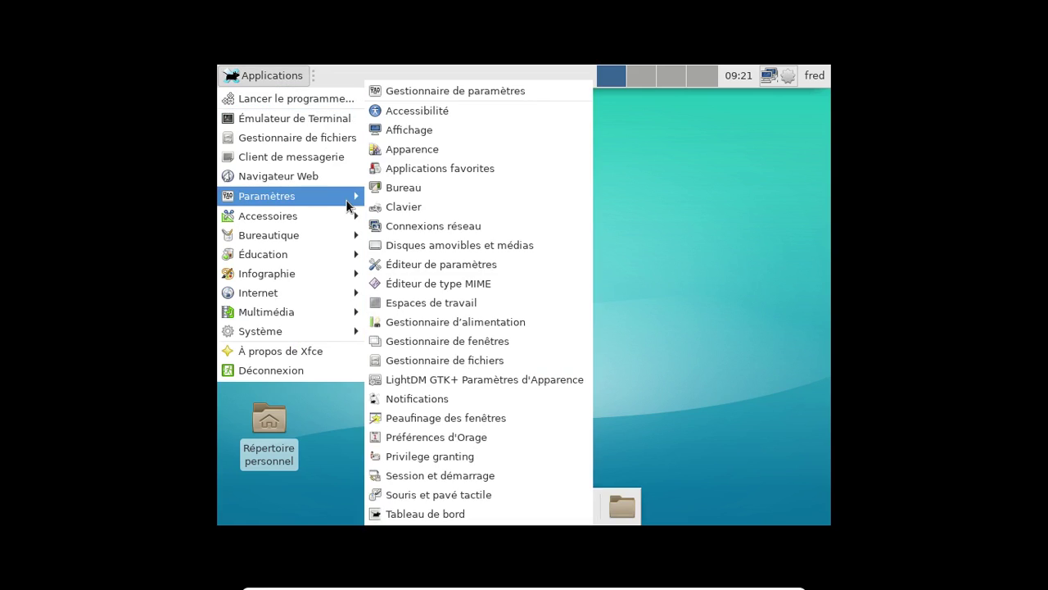
pyautogui.click(432, 131)
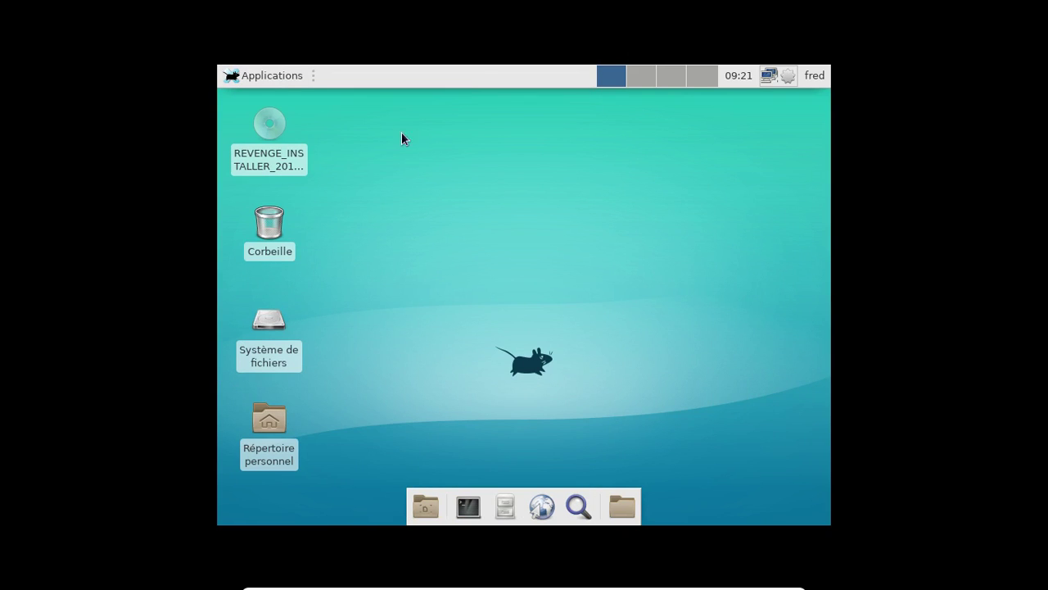
pyautogui.click(289, 81)
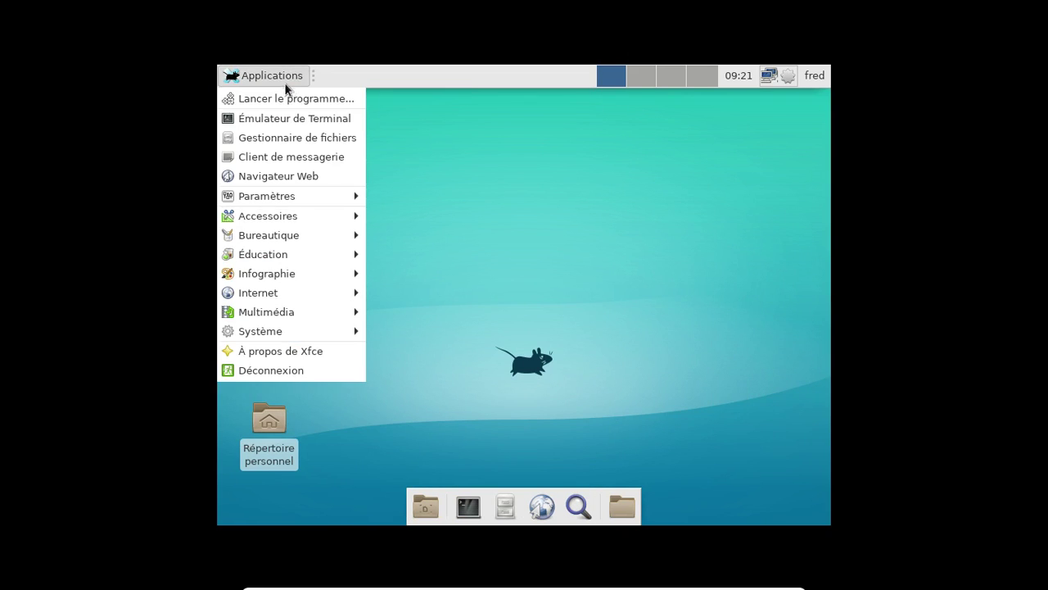
pyautogui.moveTo(308, 196)
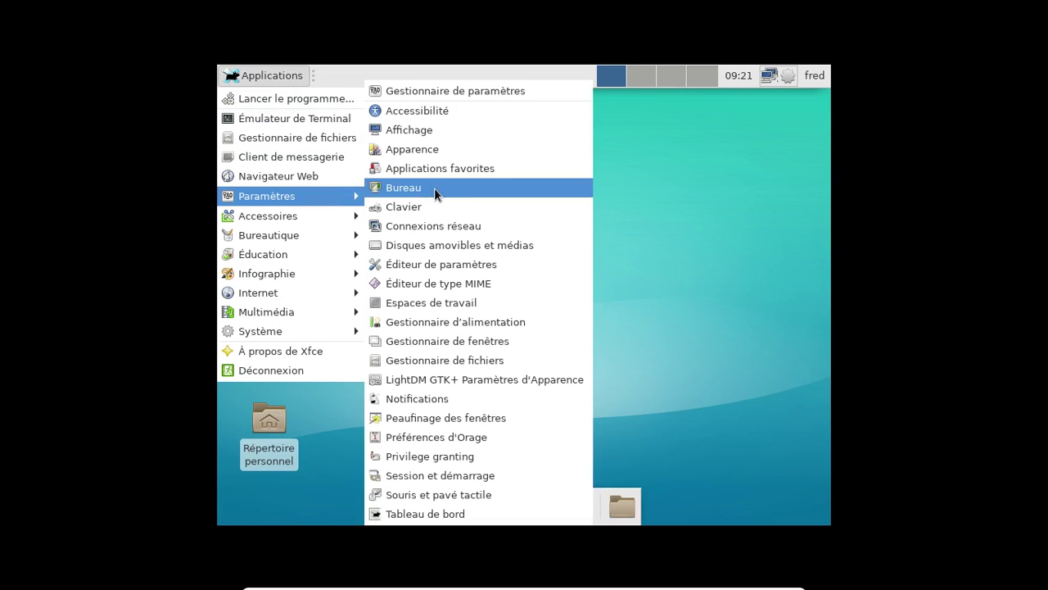
pyautogui.click(621, 369)
# Open a terminal and complete the Z Shell first-run setup, keeping the default history settings and saving the configuration
pyautogui.click(468, 506)
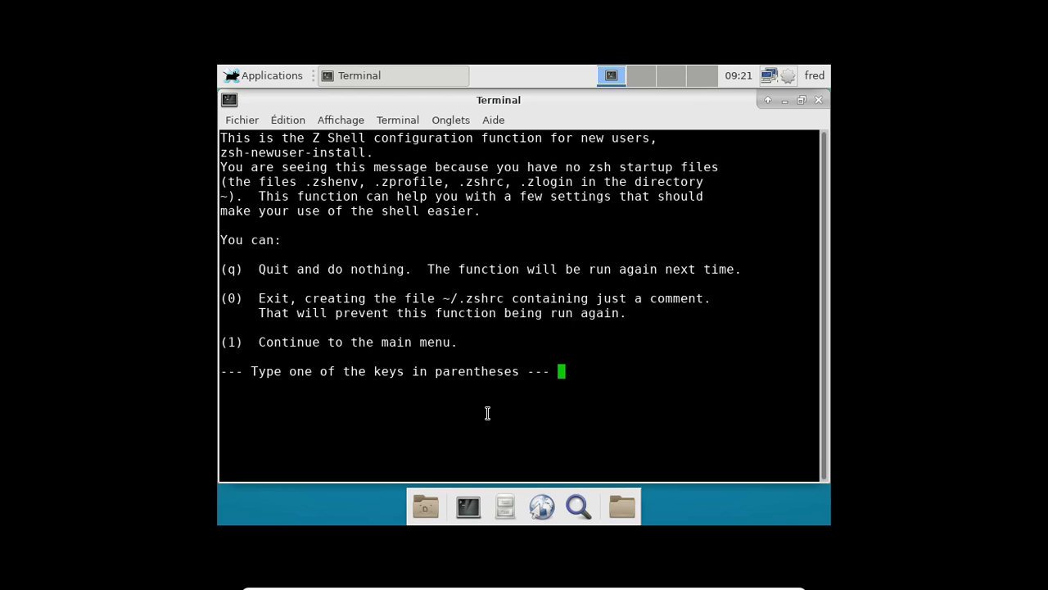
pyautogui.press('1')
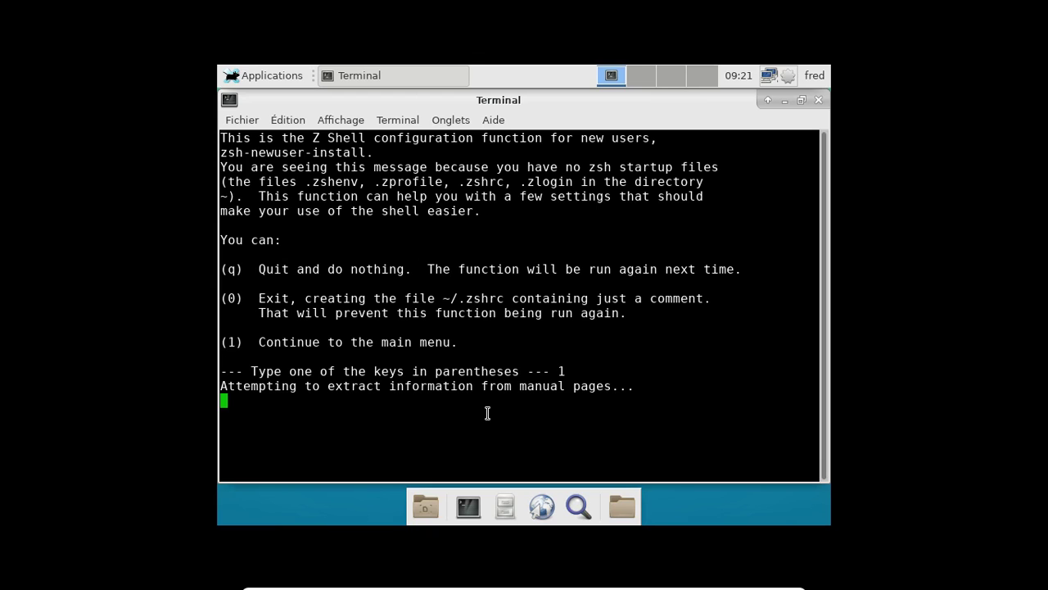
pyautogui.press('1')
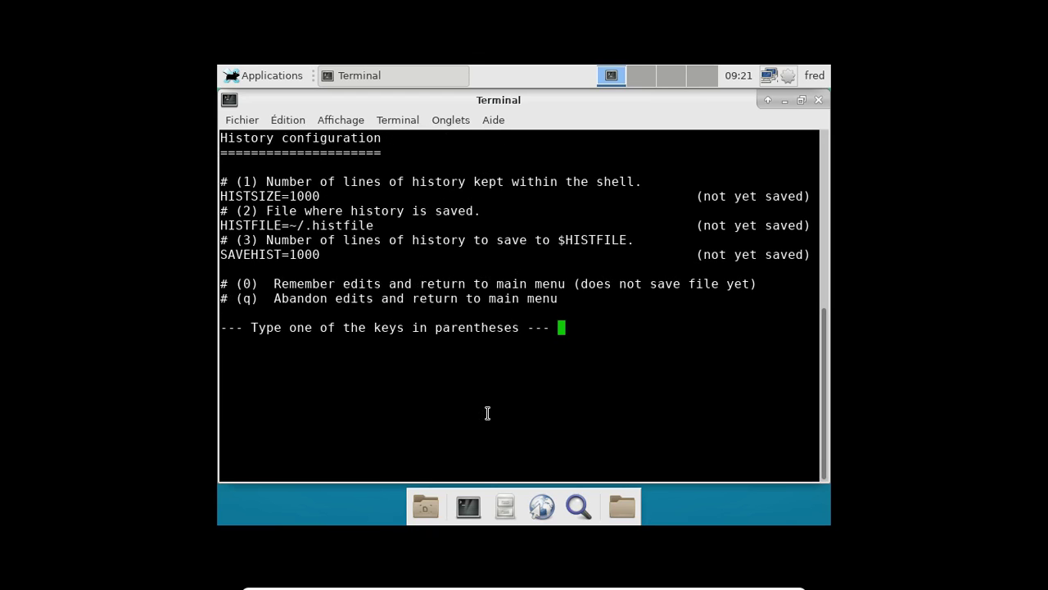
pyautogui.press('0')
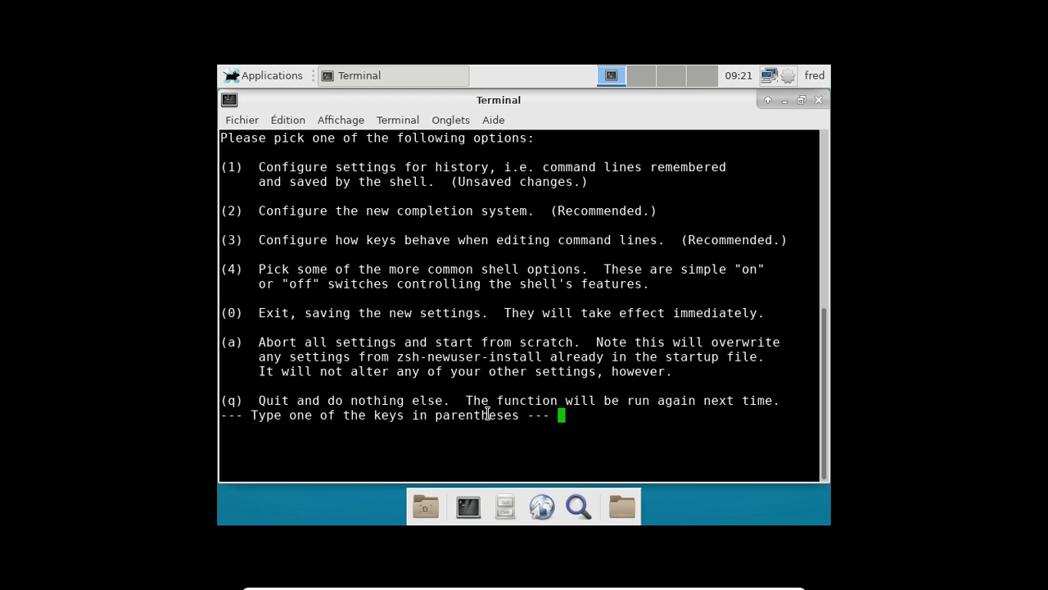
pyautogui.press('0')
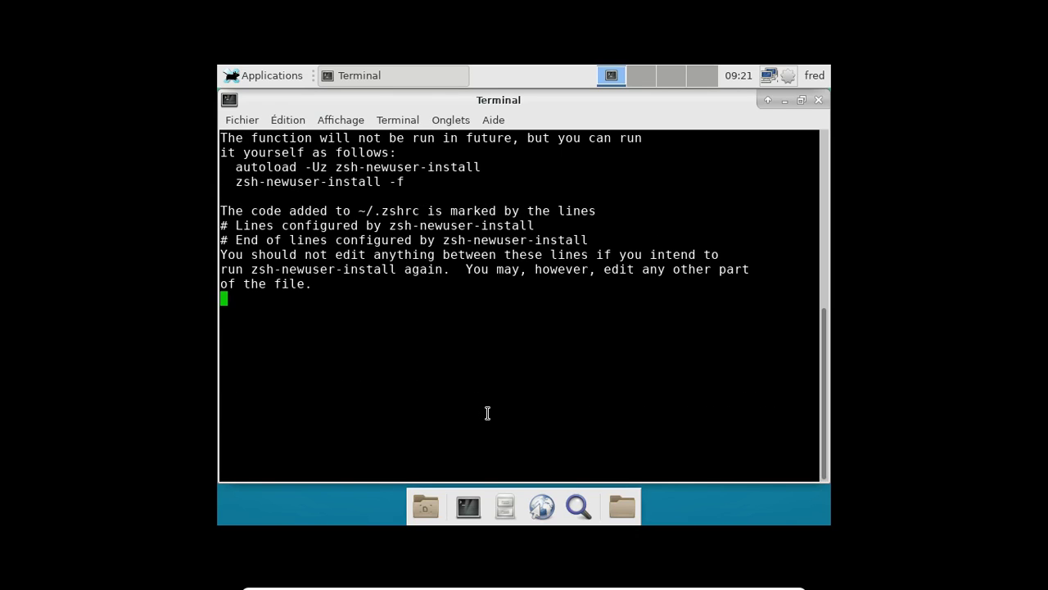
pyautogui.press('Return')
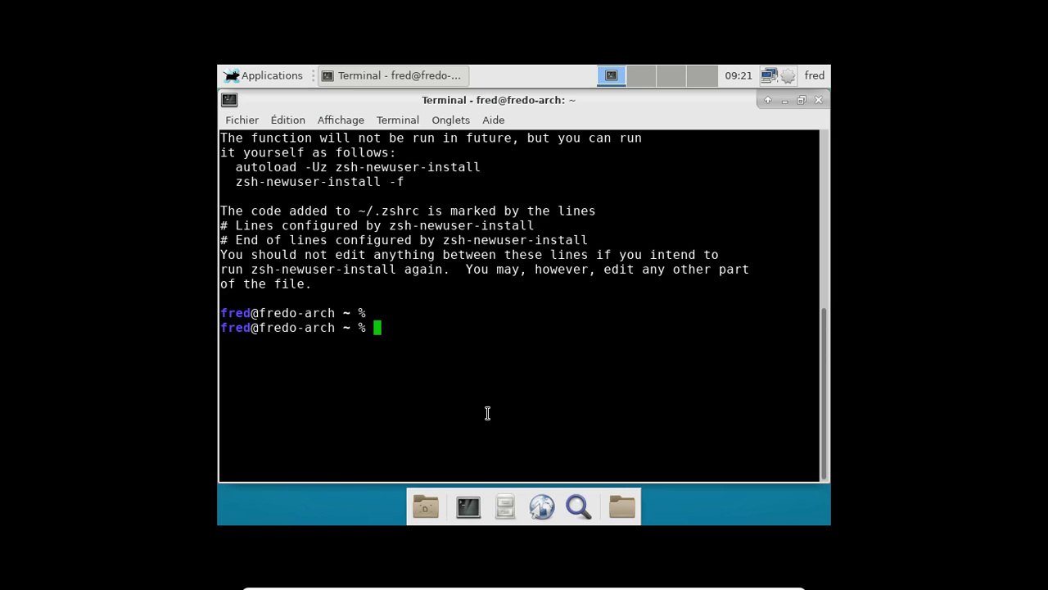
# Exit the shell, open a new terminal and display the kernel information with uname -a
pyautogui.write('exit')
pyautogui.press('Return')
pyautogui.click(473, 504)
pyautogui.write('uname -a')
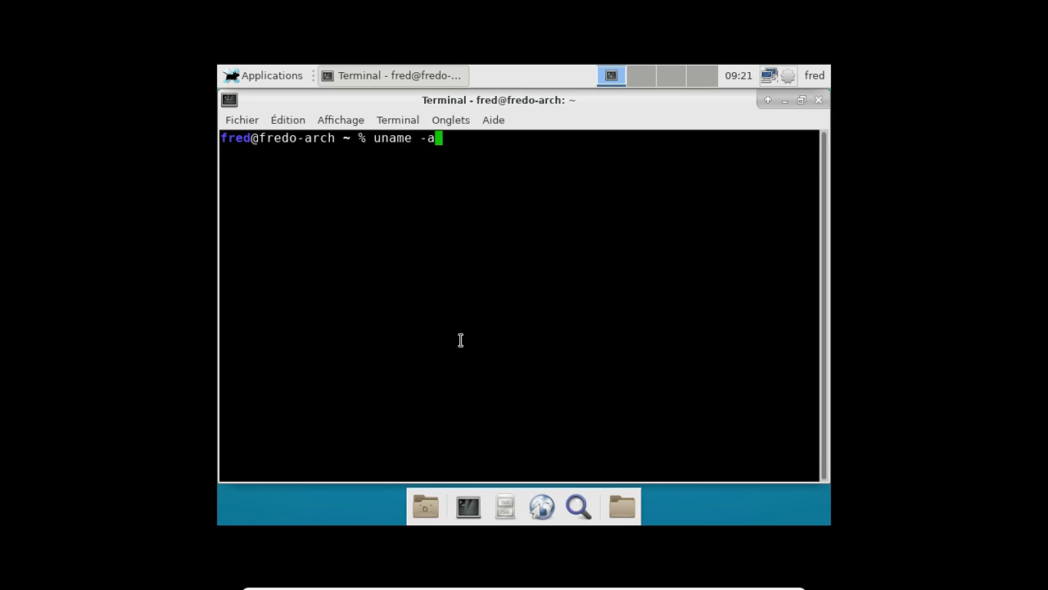
pyautogui.press('Return')
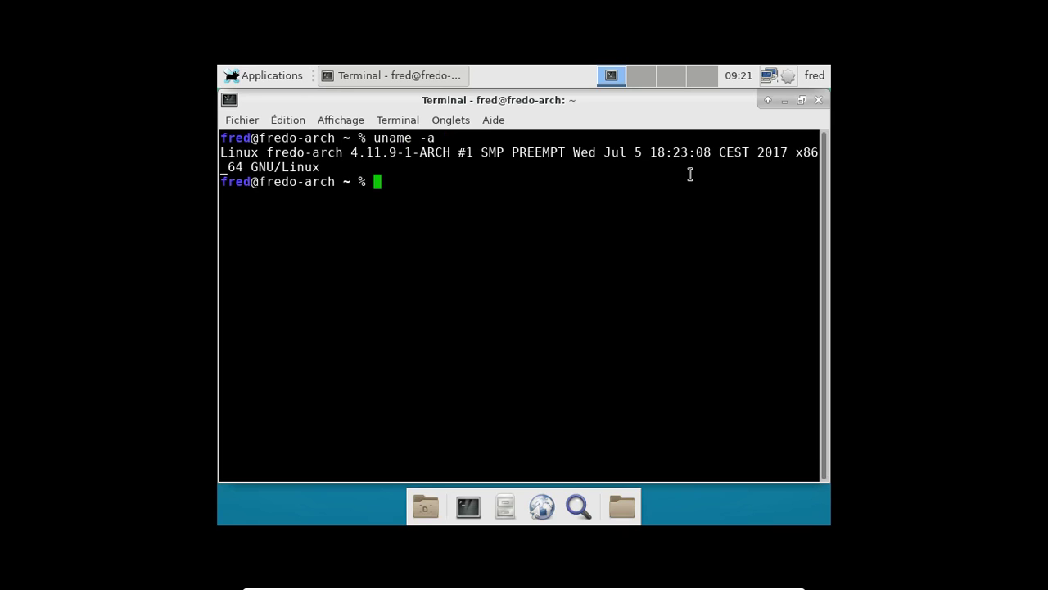
# Try to change the screen resolution with the command xrandr -x 1024x768
pyautogui.write('xrandr -x 10')
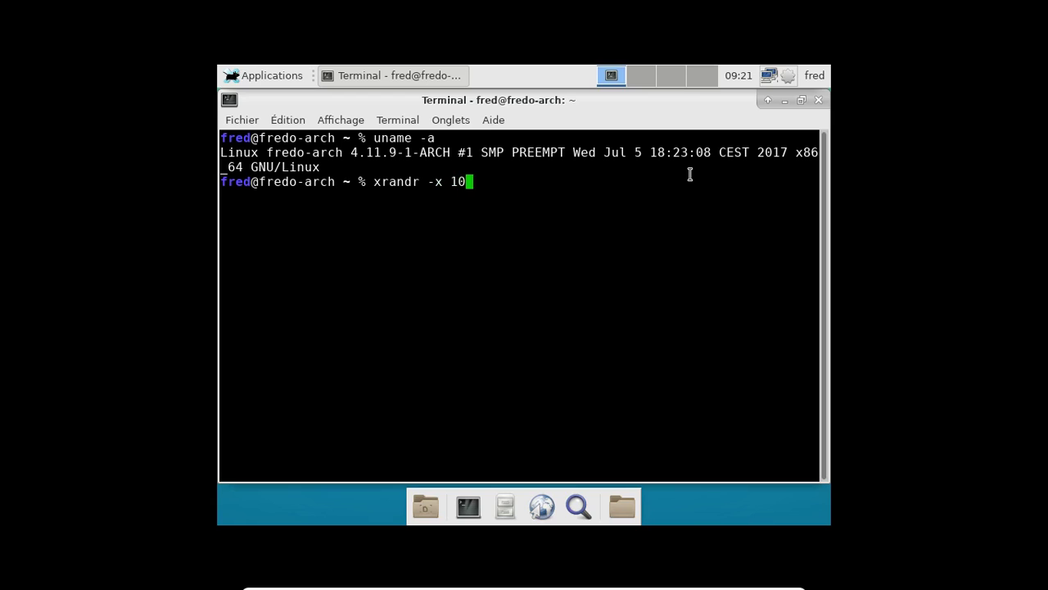
pyautogui.write('24x768')
pyautogui.press('Return')
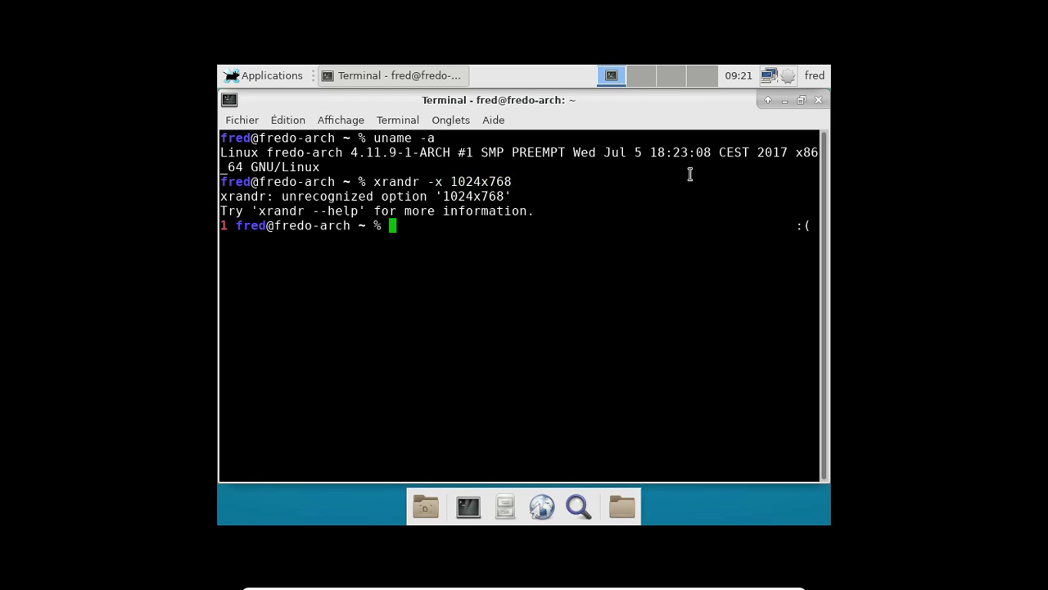
# Correct the recalled command's option and run xrandr -s 1024x768 to set the screen resolution
pyautogui.press('Up')
pyautogui.press('Left')
pyautogui.press('Left')
pyautogui.press('Left')
pyautogui.press('Left')
pyautogui.press('Left')
pyautogui.press('Left')
pyautogui.press('Left')
pyautogui.press('Left')
pyautogui.press('Left')
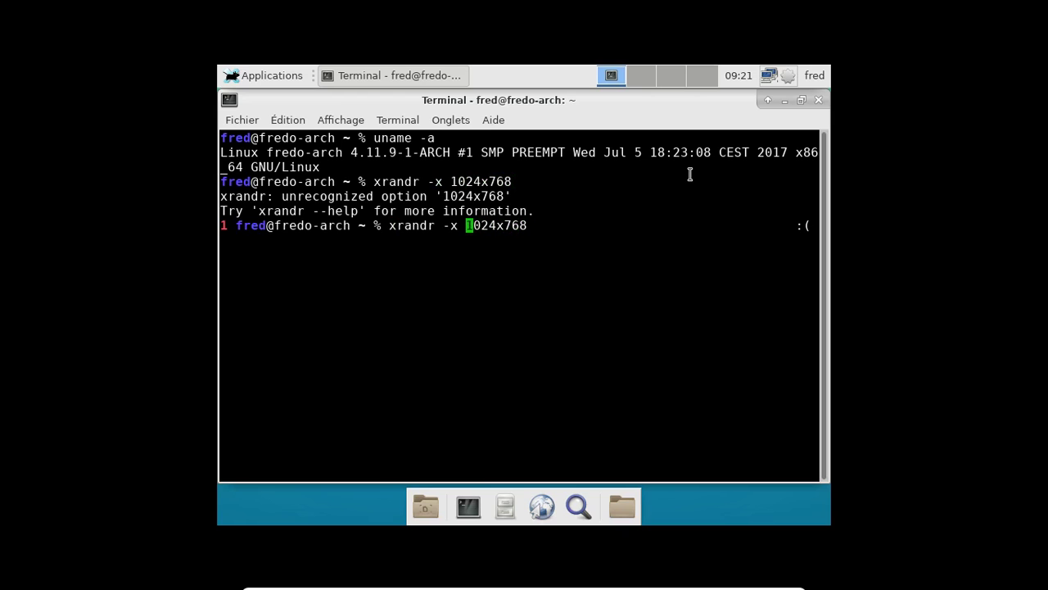
pyautogui.press('BackSpace')
pyautogui.write('s')
pyautogui.press('Return')
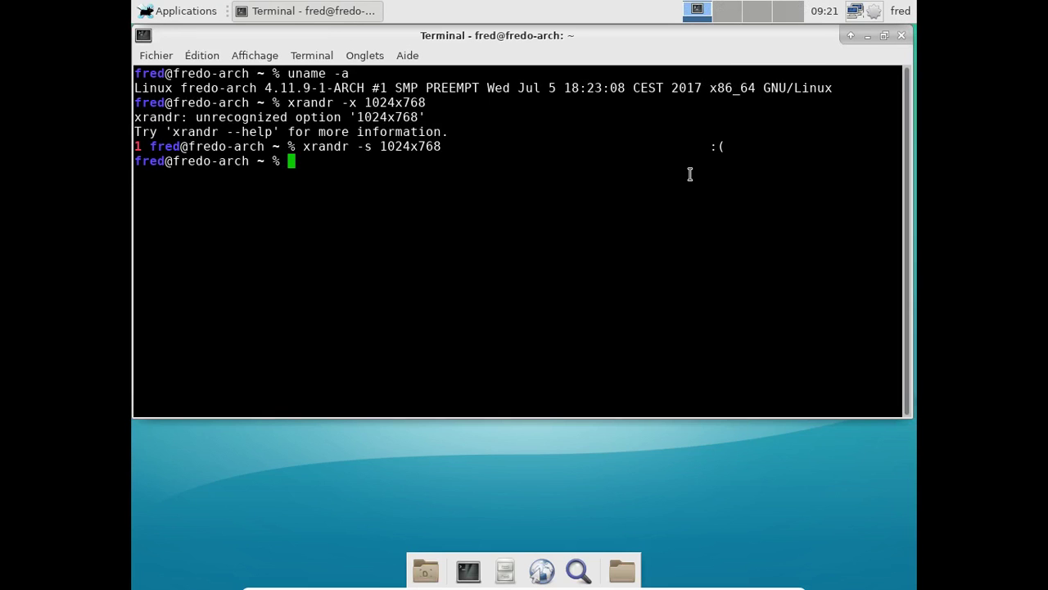
# Change the resolution in the recalled command and run xrandr -s 1366x768
pyautogui.write('exit')
pyautogui.press('BackSpace')
pyautogui.press('BackSpace')
pyautogui.press('BackSpace')
pyautogui.press('BackSpace')
pyautogui.press('Up')
pyautogui.press('Left')
pyautogui.press('Left')
pyautogui.press('Left')
pyautogui.press('Left')
pyautogui.press('BackSpace')
pyautogui.press('BackSpace')
pyautogui.press('BackSpace')
pyautogui.write('366')
pyautogui.press('Return')
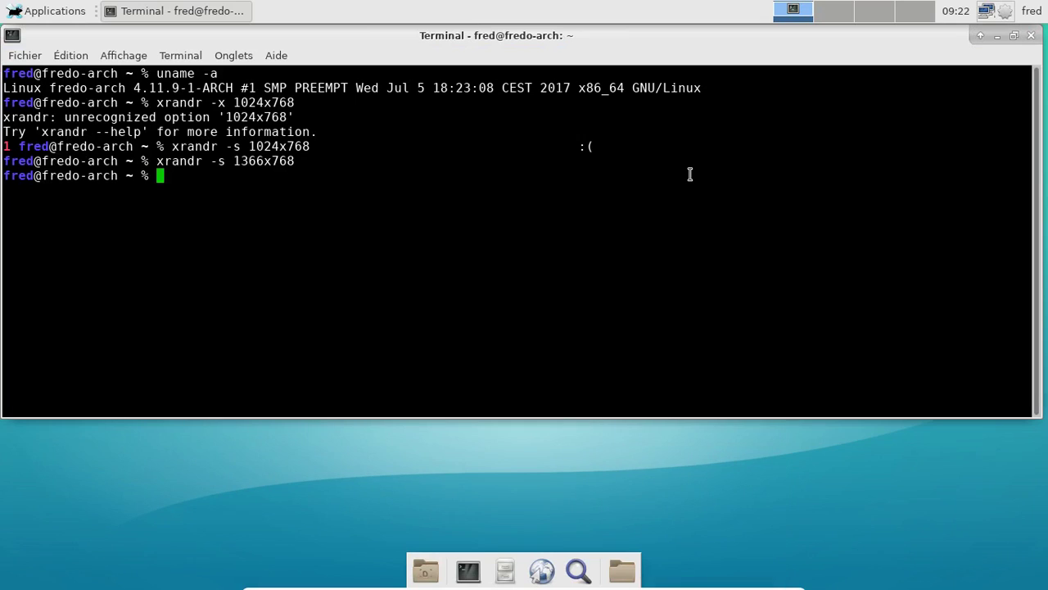
# Toggle the terminal window between maximized and normal size, and close it
pyautogui.click(1014, 35)
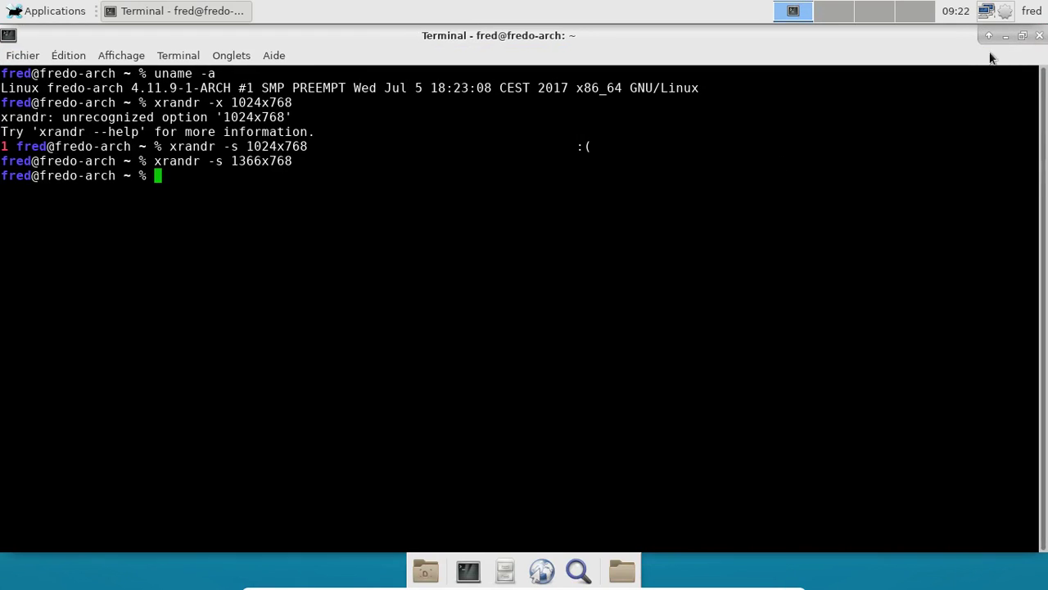
pyautogui.click(1023, 35)
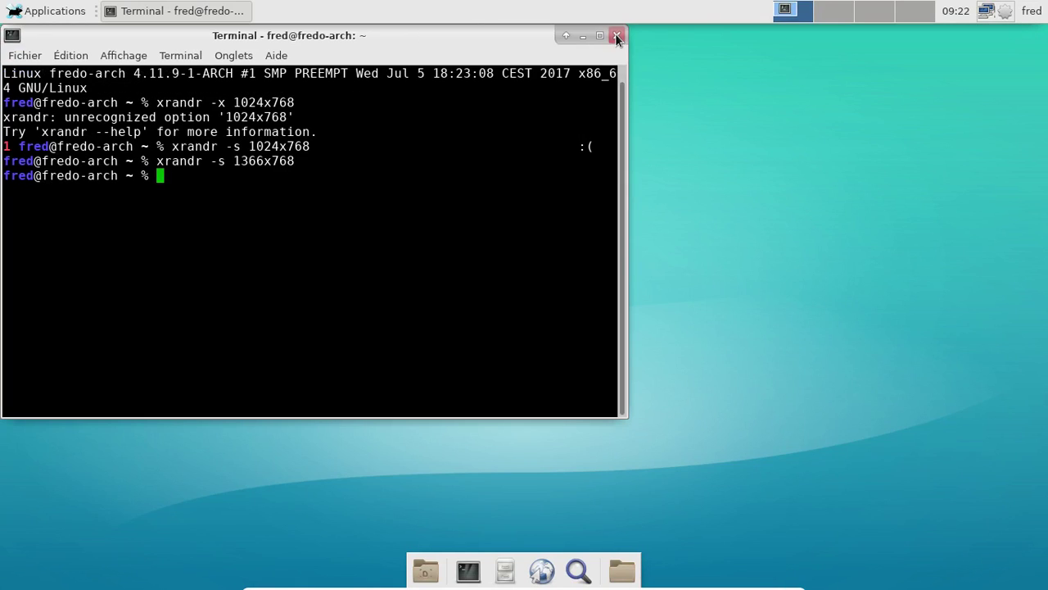
pyautogui.click(617, 36)
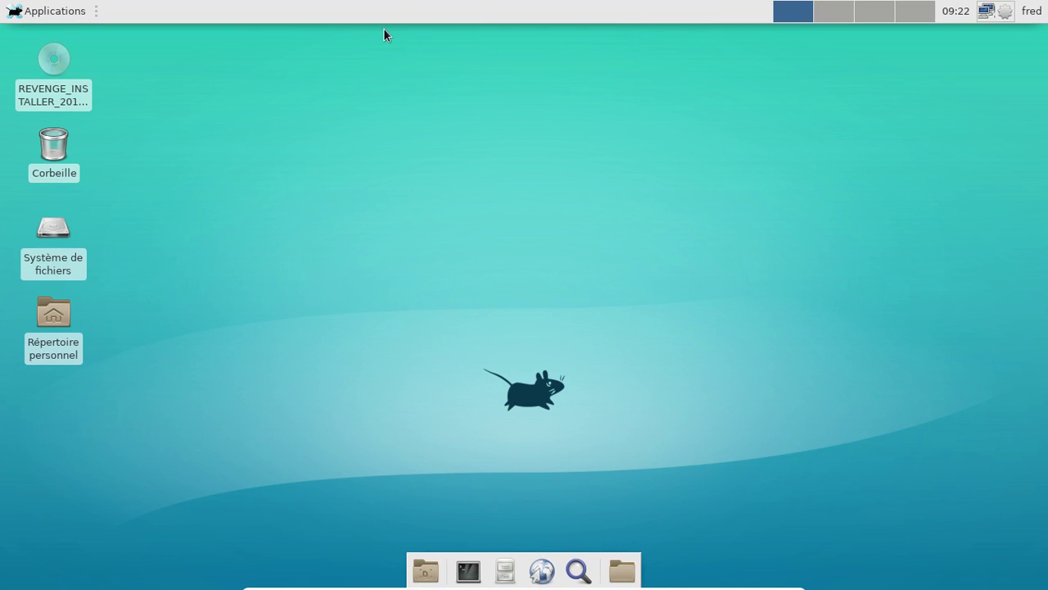
# Launch LibreOffice Writer, check its version in the About dialog, and close the word processor
pyautogui.click(86, 12)
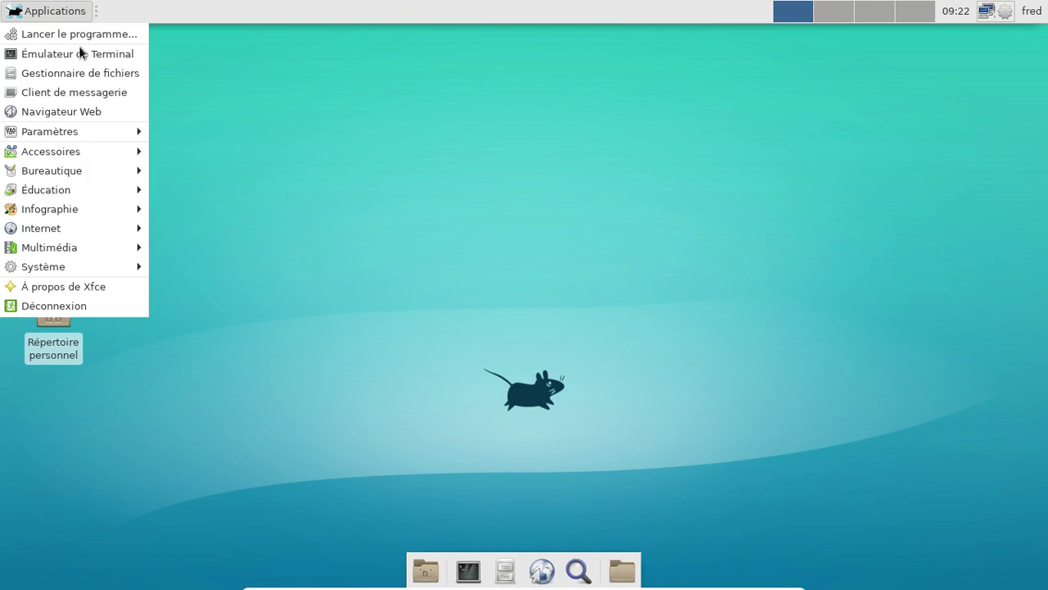
pyautogui.moveTo(89, 155)
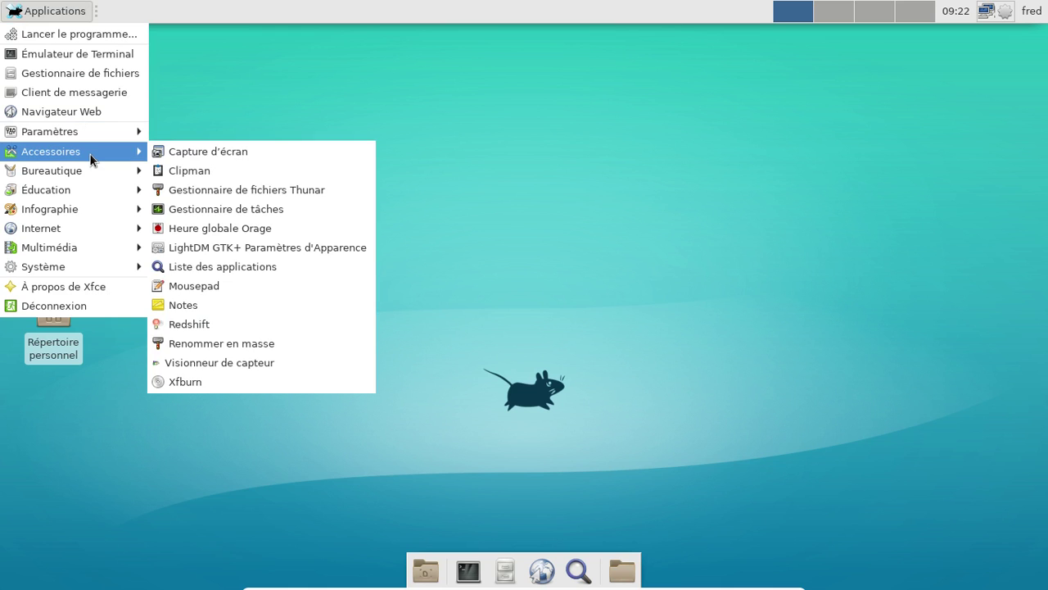
pyautogui.moveTo(77, 177)
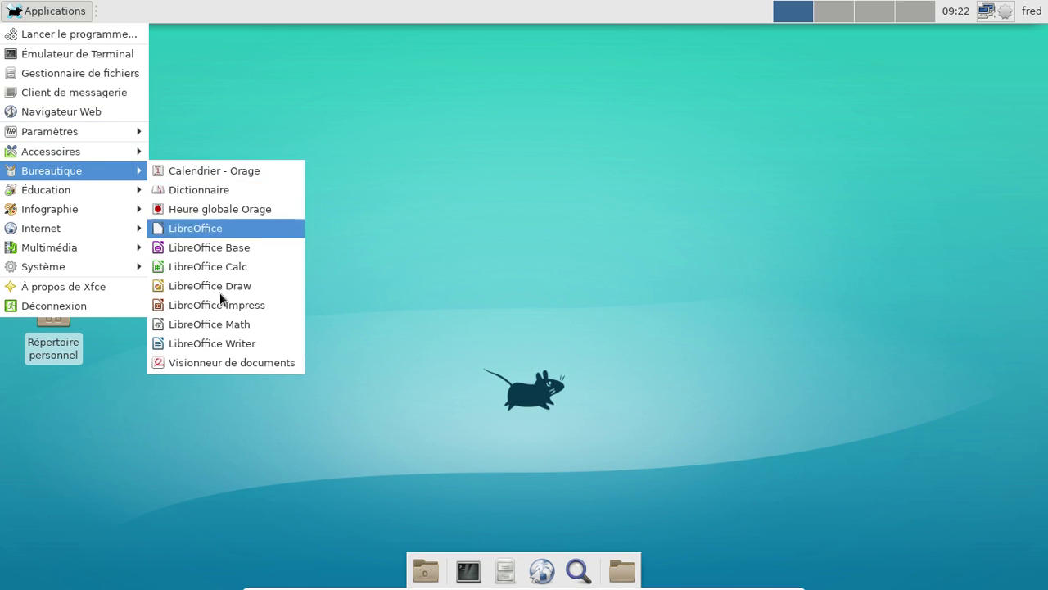
pyautogui.click(218, 347)
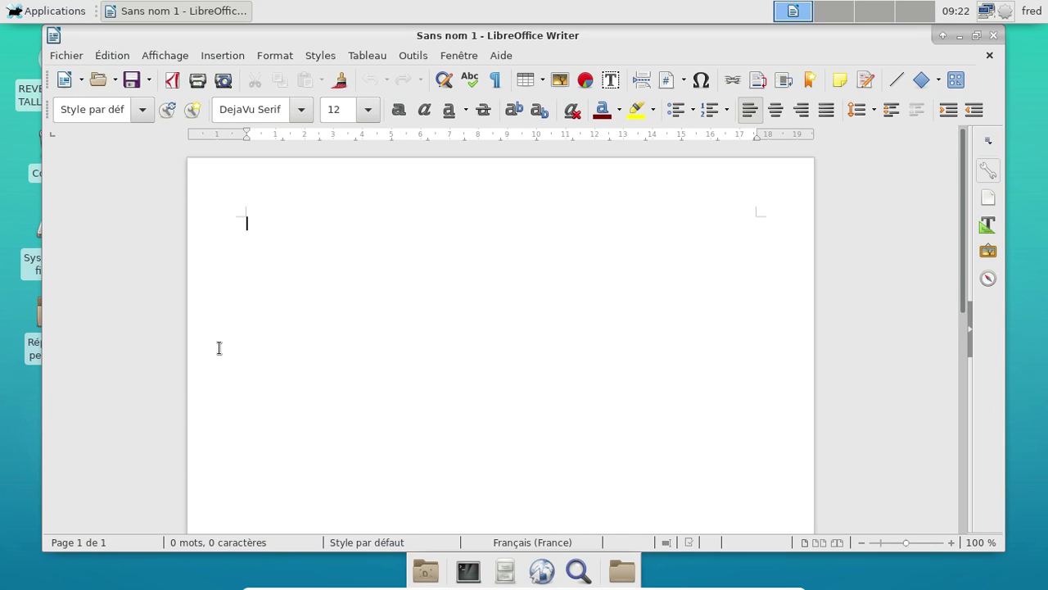
pyautogui.click(499, 56)
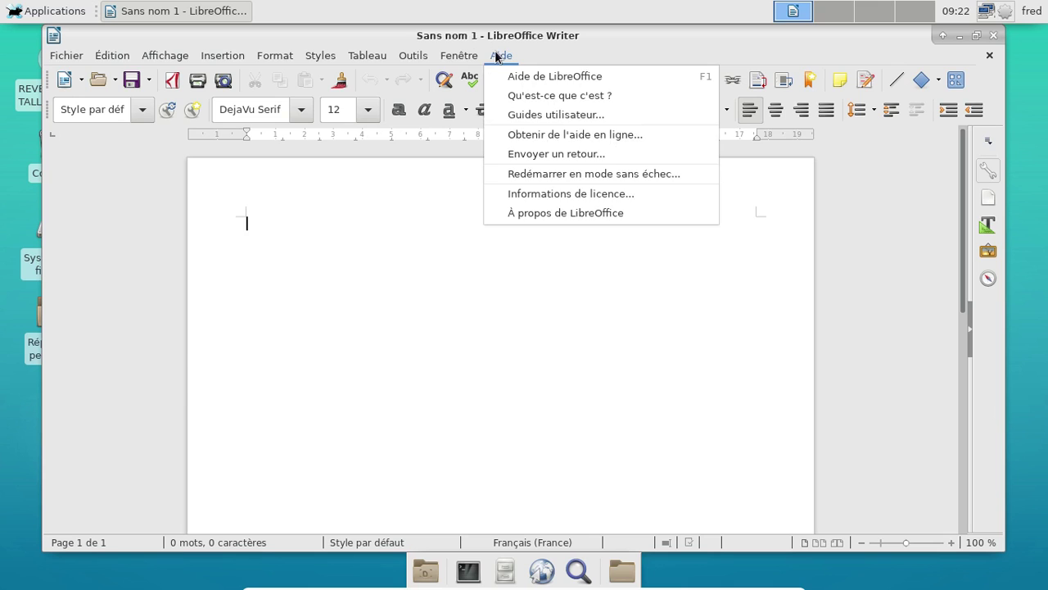
pyautogui.click(545, 212)
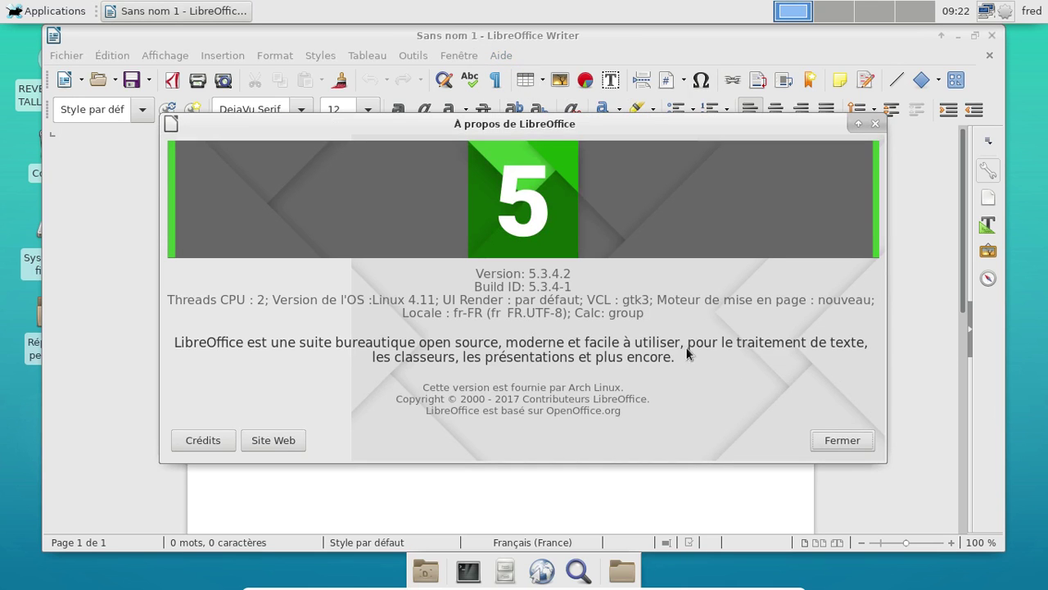
pyautogui.click(841, 440)
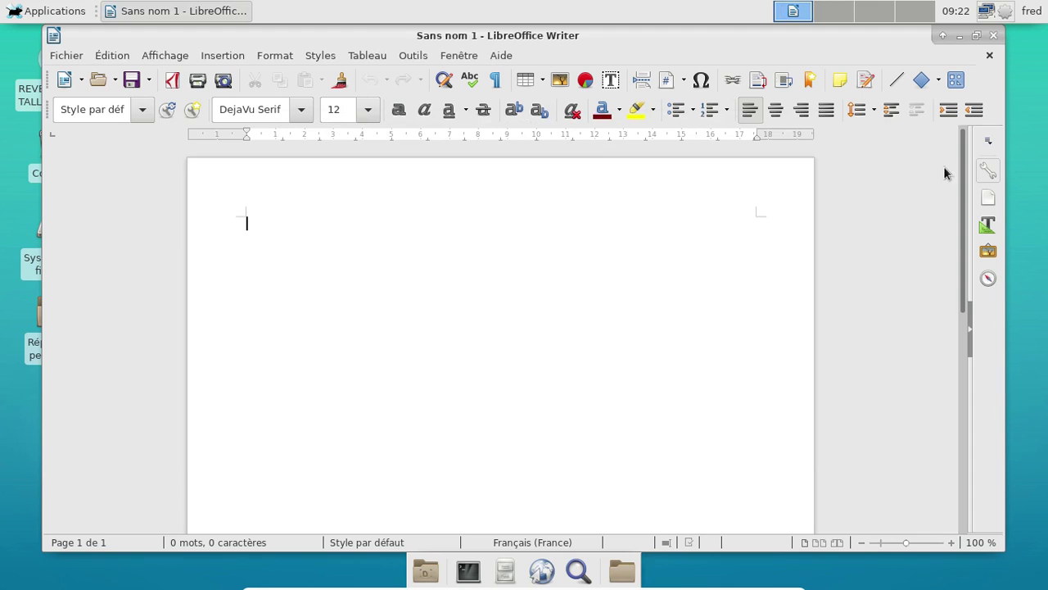
pyautogui.click(993, 36)
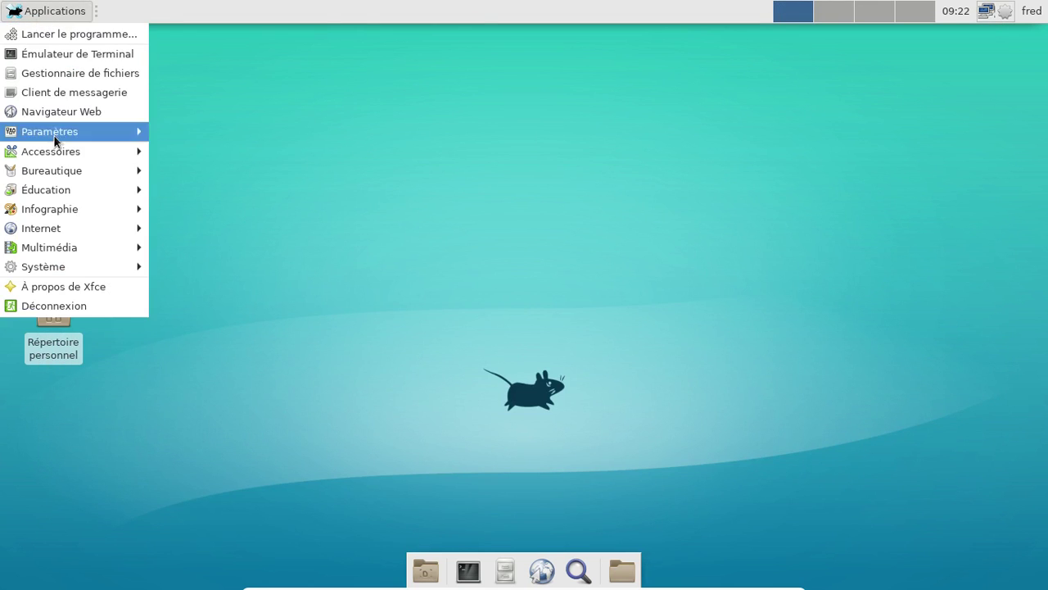
# Launch Firefox, restore its window to normal size, look at its main menu, dismiss the first-run page, and close the browser
pyautogui.moveTo(76, 233)
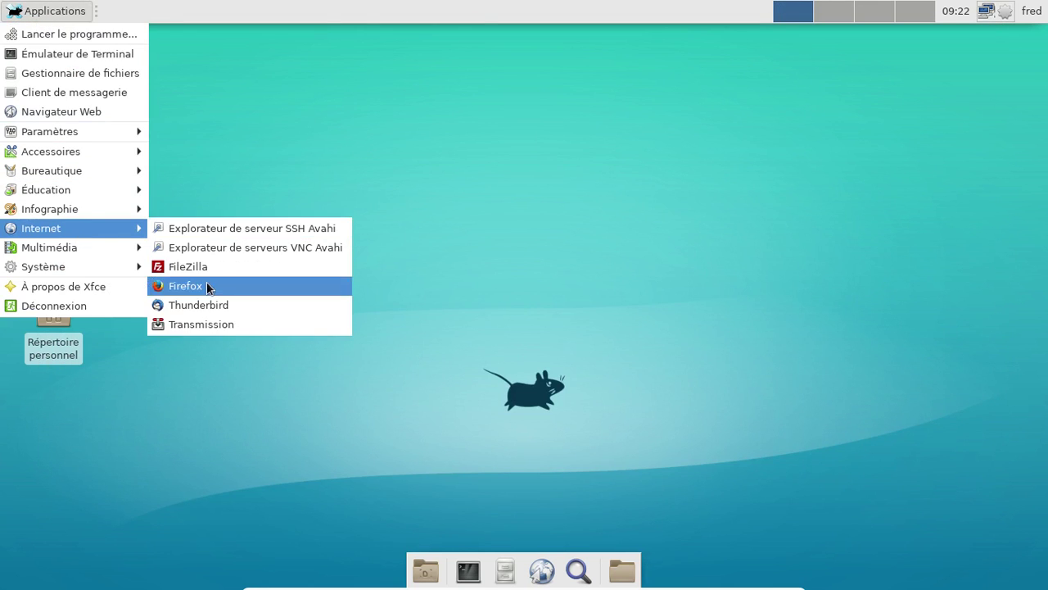
pyautogui.click(270, 286)
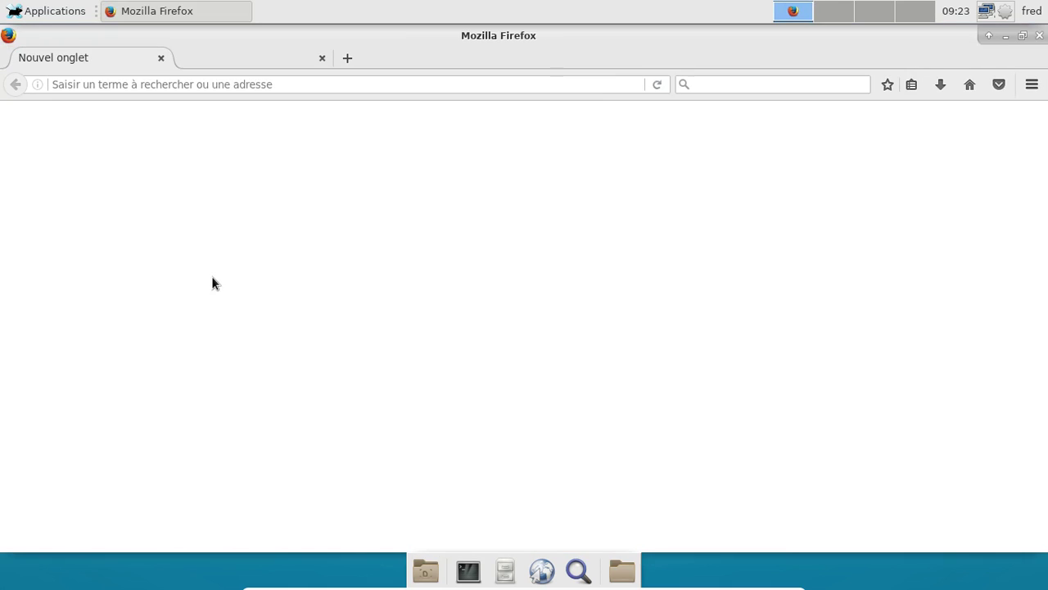
pyautogui.click(1022, 36)
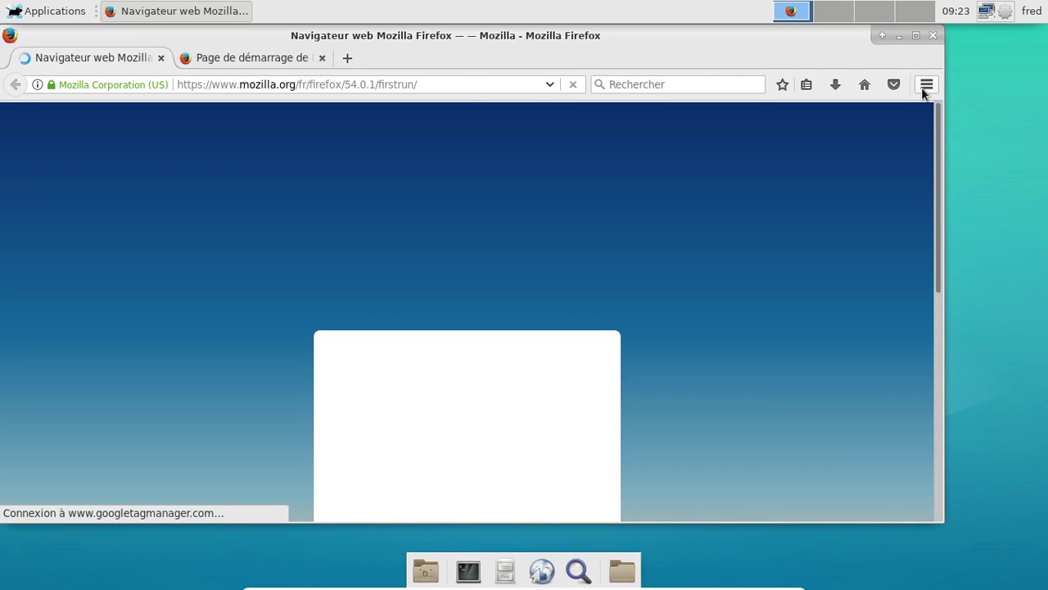
pyautogui.click(922, 91)
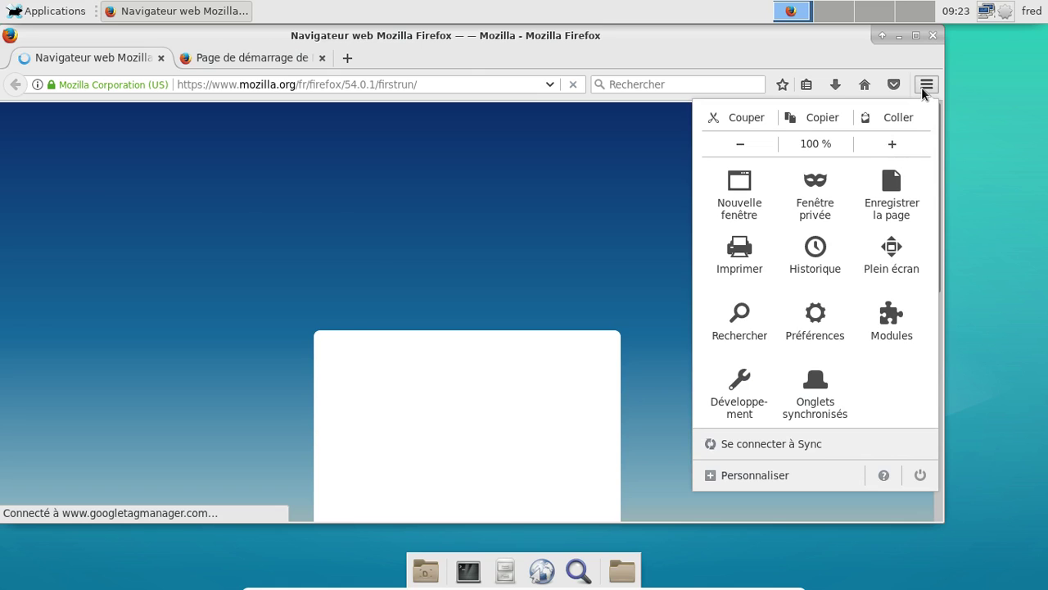
pyautogui.click(924, 86)
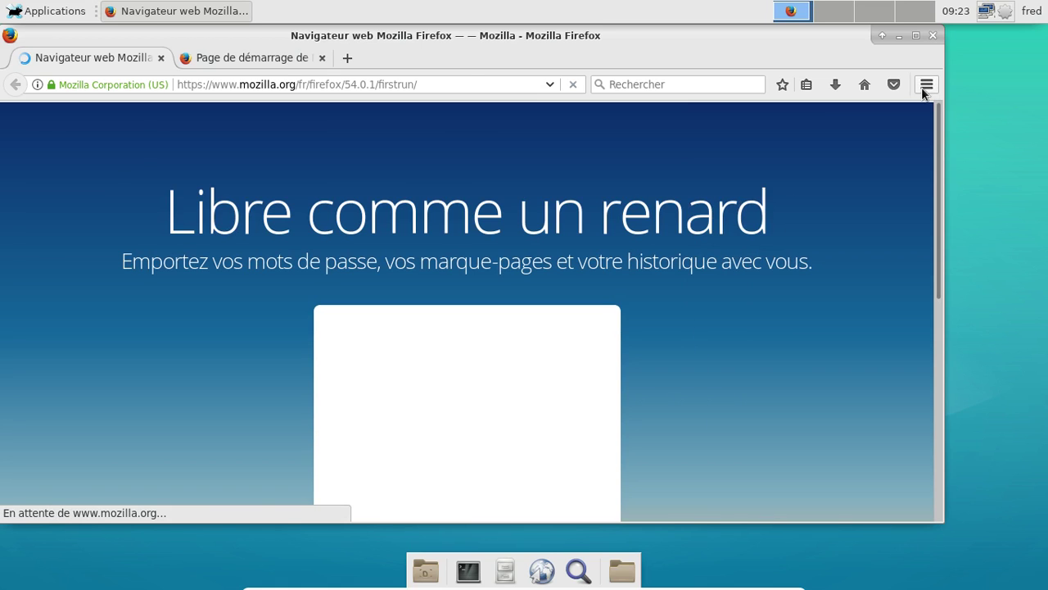
pyautogui.click(160, 58)
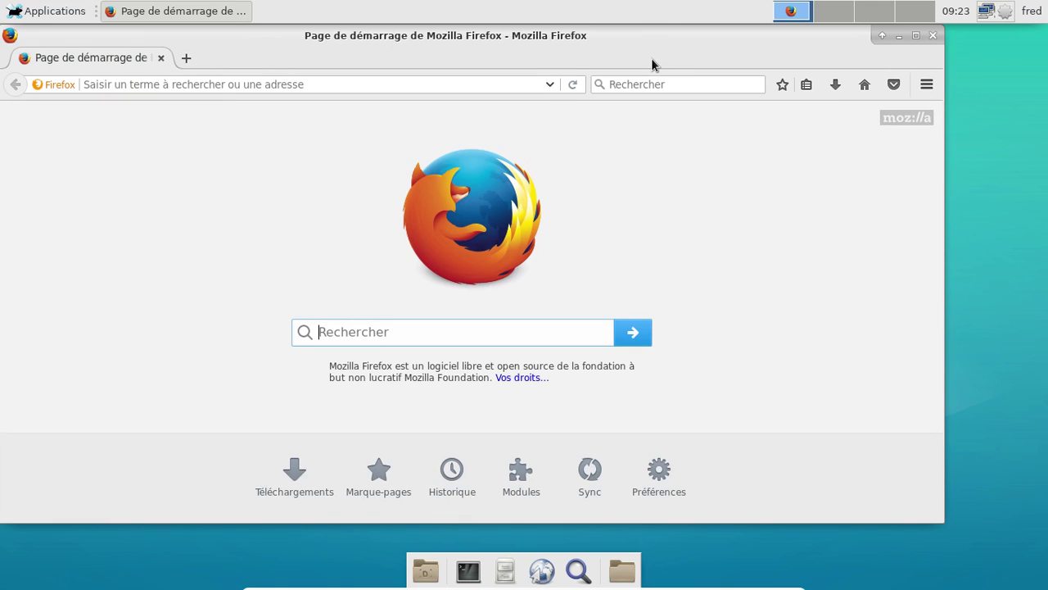
pyautogui.click(933, 36)
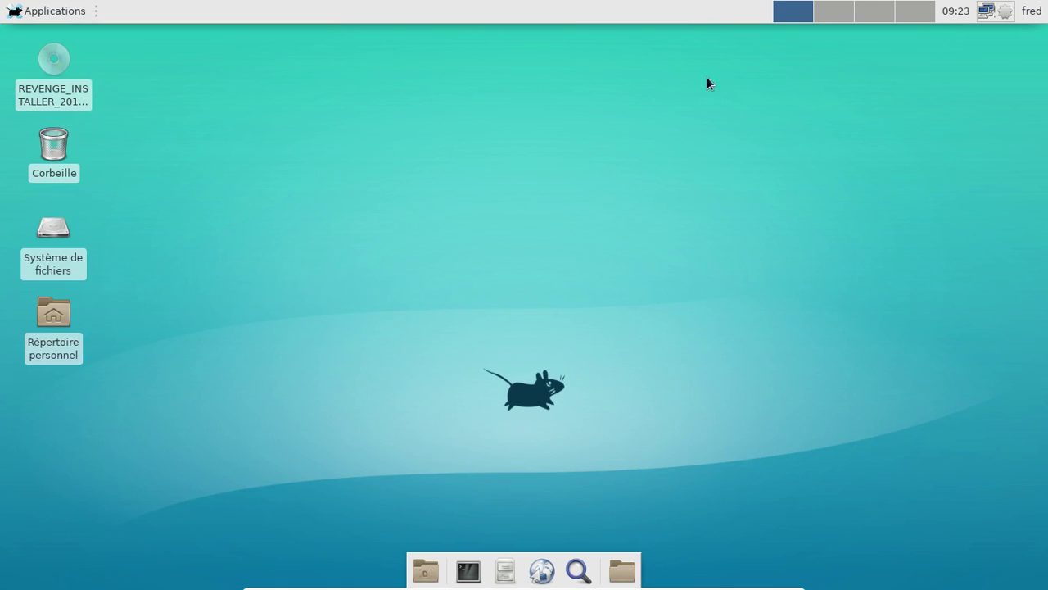
# Try to launch the VLC media player
pyautogui.click(70, 13)
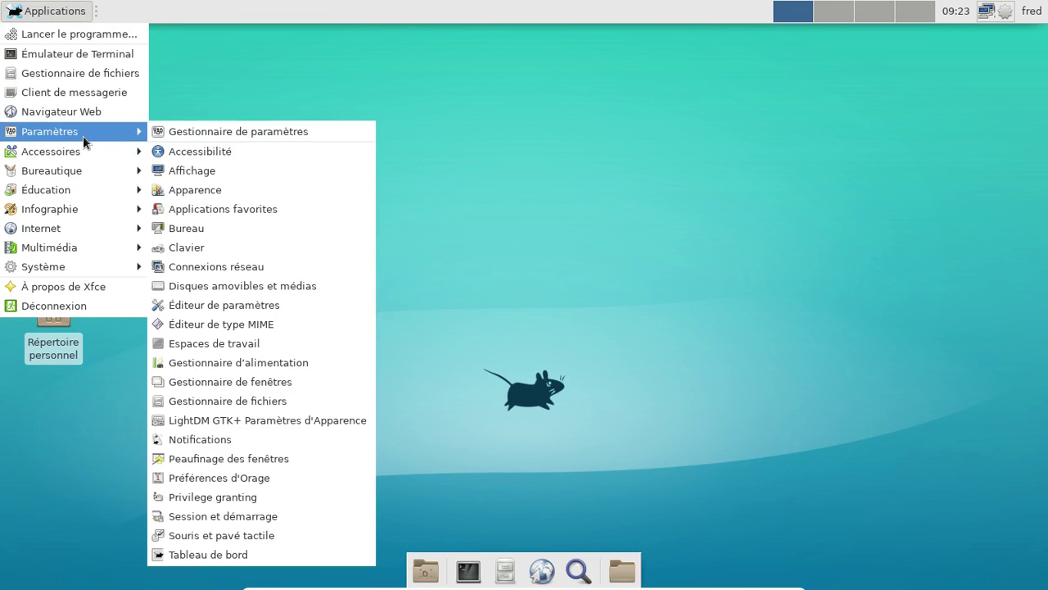
pyautogui.moveTo(91, 246)
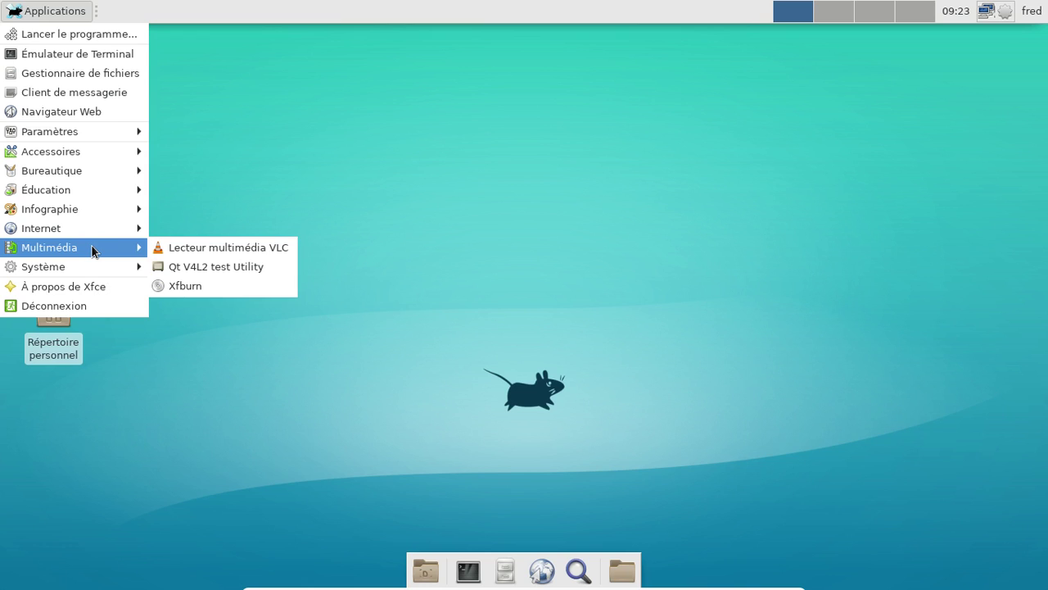
pyautogui.click(215, 248)
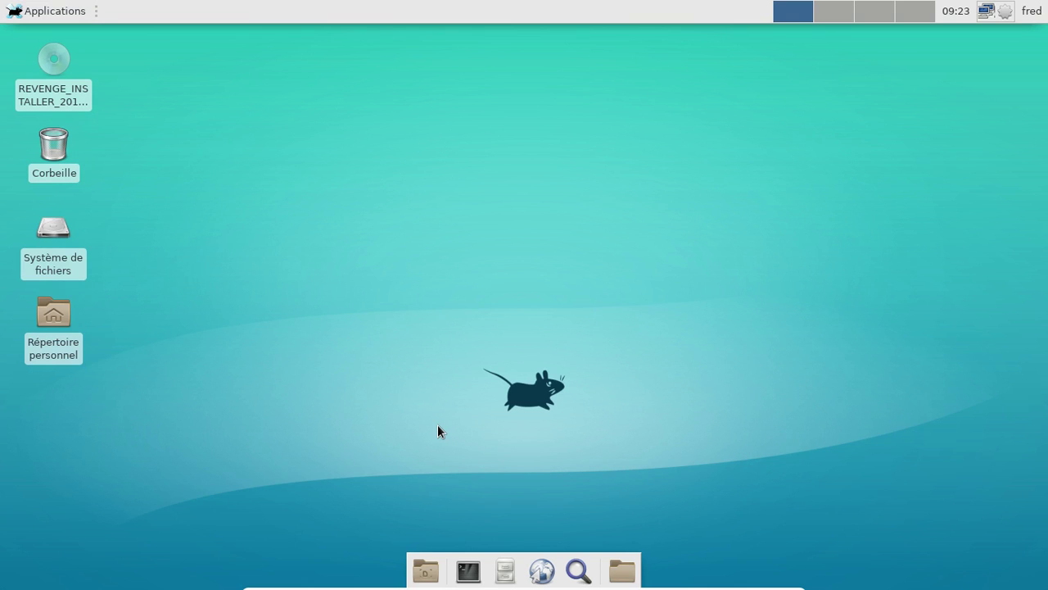
# Open the package manager, move its window toward the centre of the desktop, and search for qt4
pyautogui.rightClick(1004, 13)
pyautogui.click(936, 54)
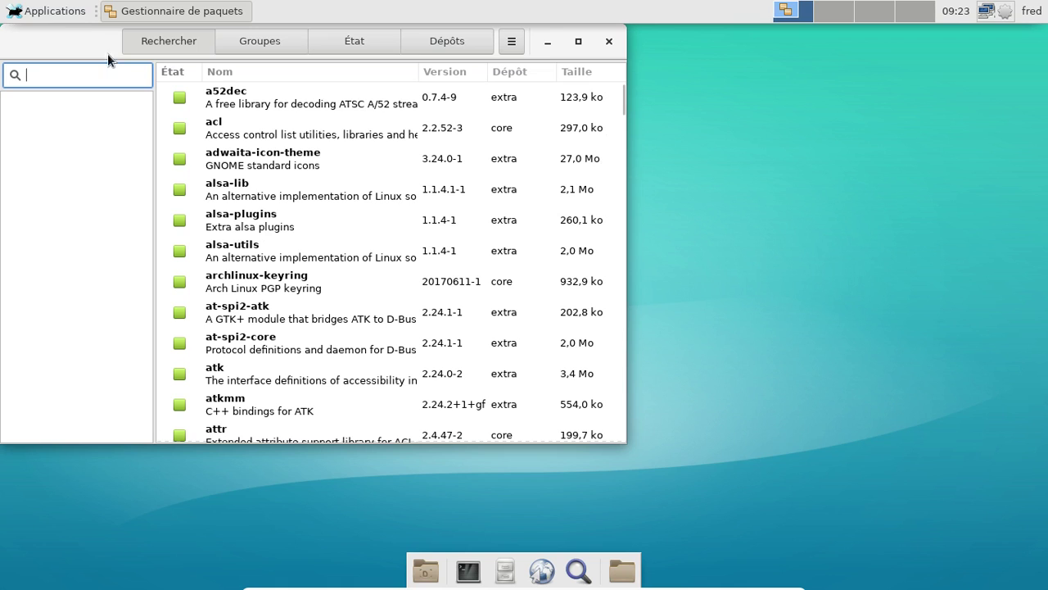
pyautogui.moveTo(102, 45); pyautogui.dragTo(295, 91)
pyautogui.write('qt4')
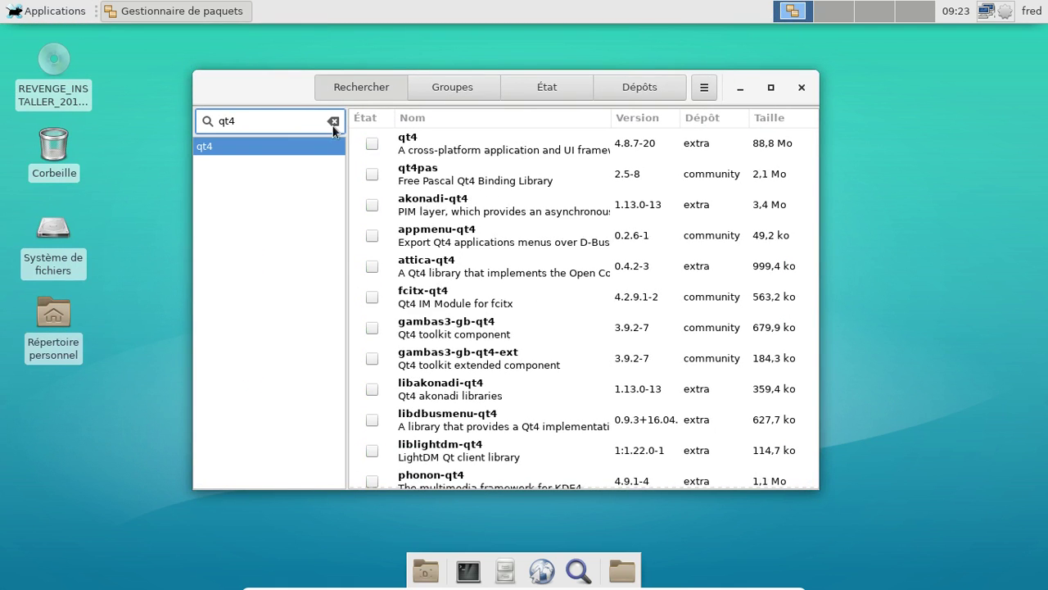
# Install the qt4 package from the extra repository with its pending changes applied, authenticating with the account password
pyautogui.click(372, 144)
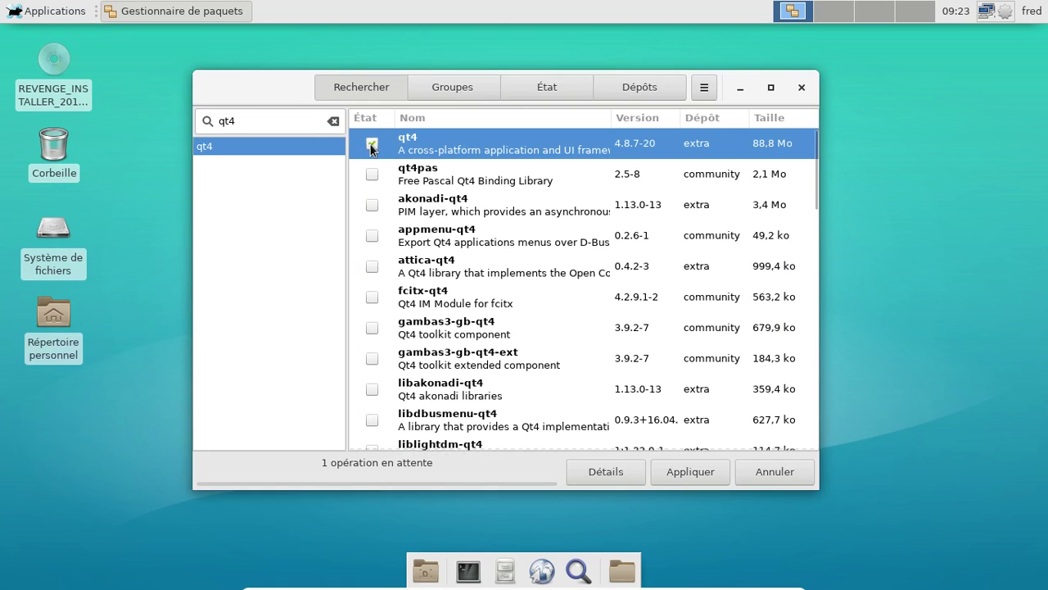
pyautogui.click(679, 475)
pyautogui.click(688, 417)
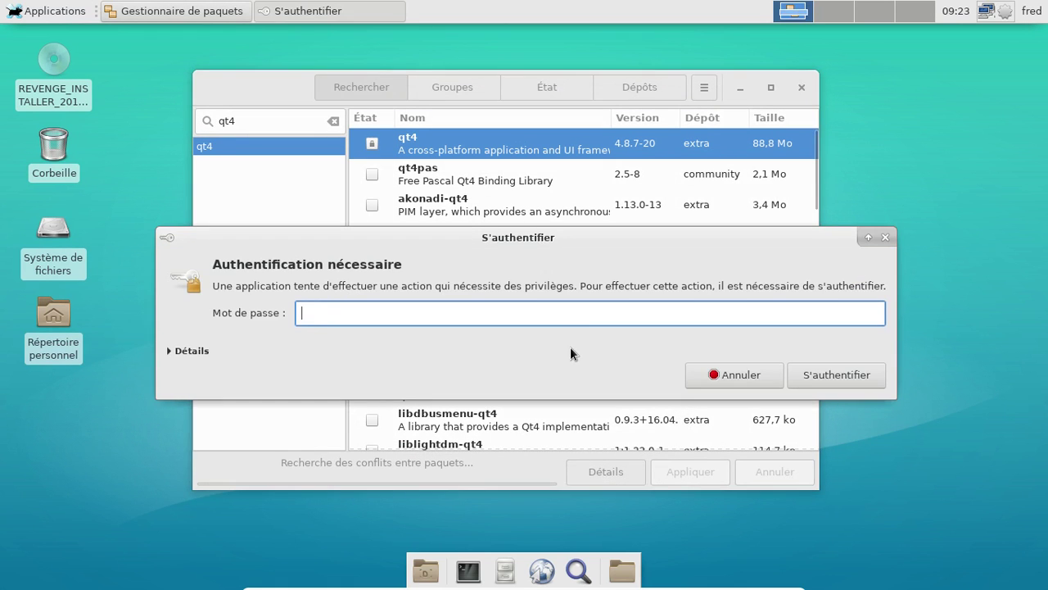
pyautogui.write('*********')
pyautogui.press('Return')
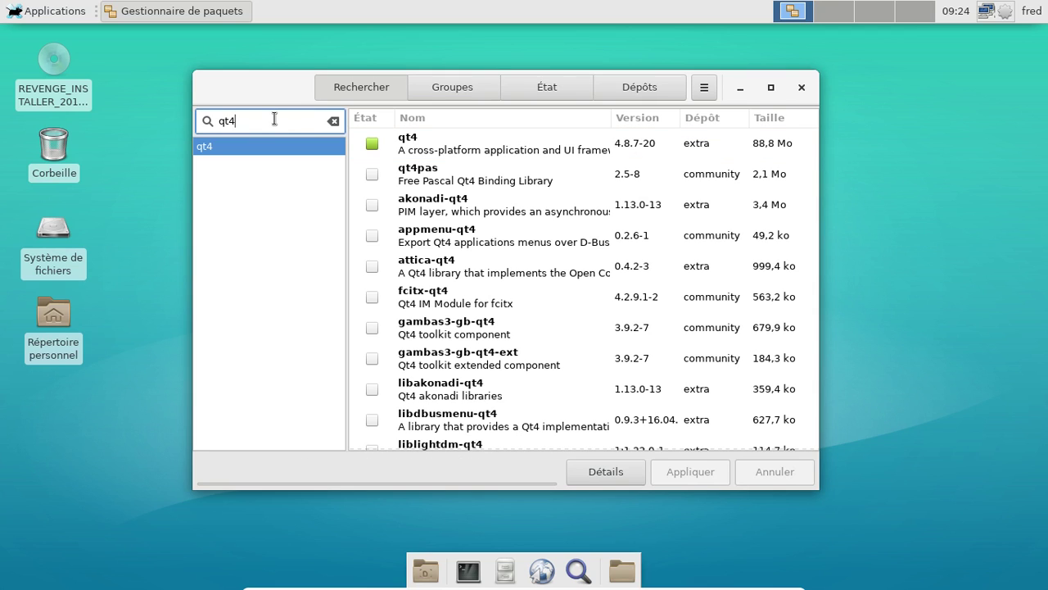
# Launch the VLC media player and accept its privacy and network policy with metadata network access allowed
pyautogui.click(51, 13)
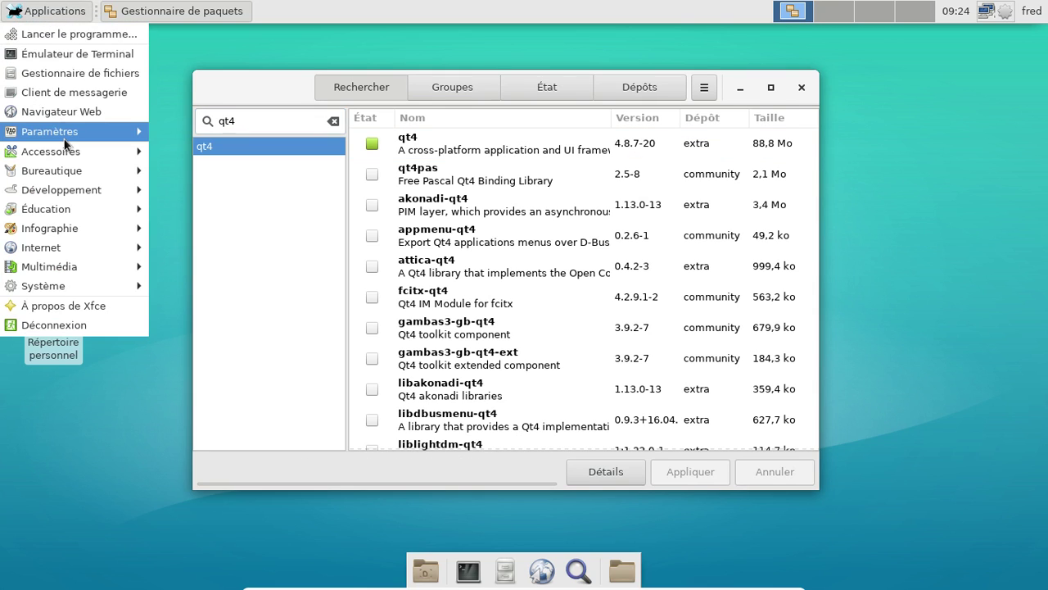
pyautogui.moveTo(65, 138)
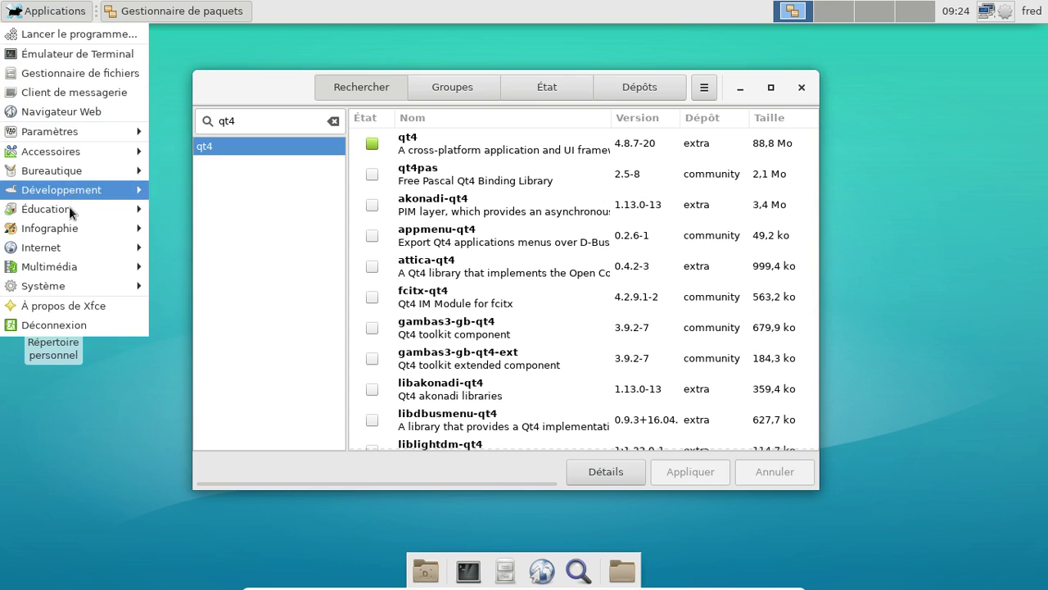
pyautogui.moveTo(80, 270)
pyautogui.click(194, 266)
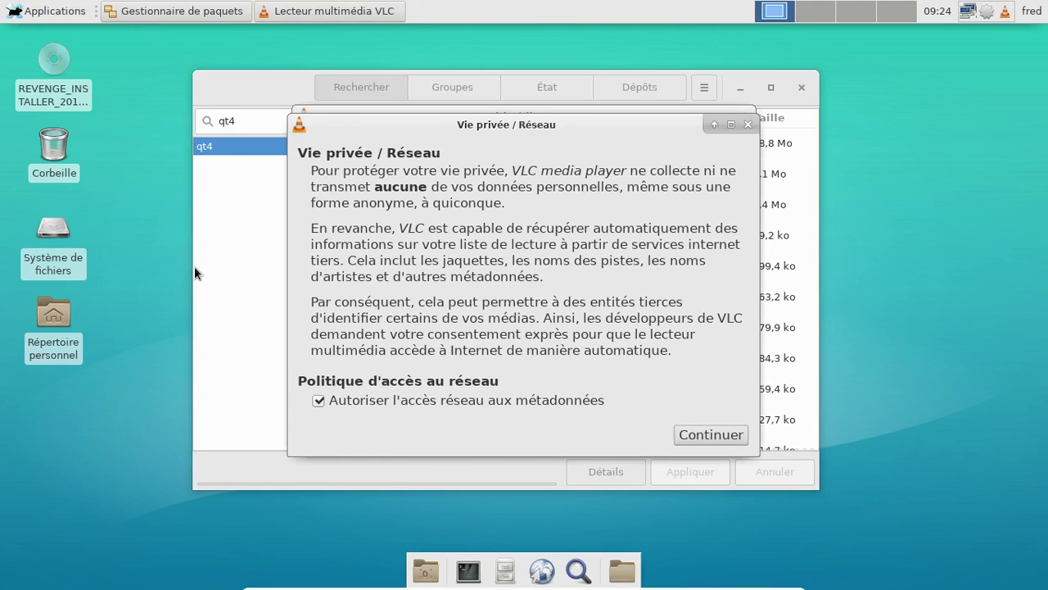
pyautogui.click(727, 434)
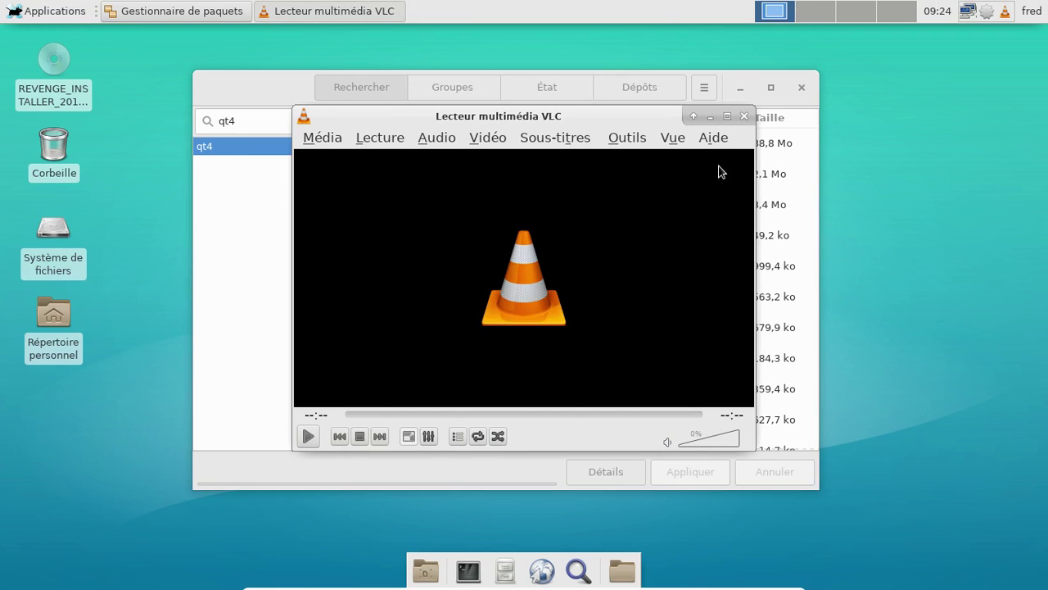
# Check the VLC version in its About dialog and close the player
pyautogui.click(712, 140)
pyautogui.click(726, 180)
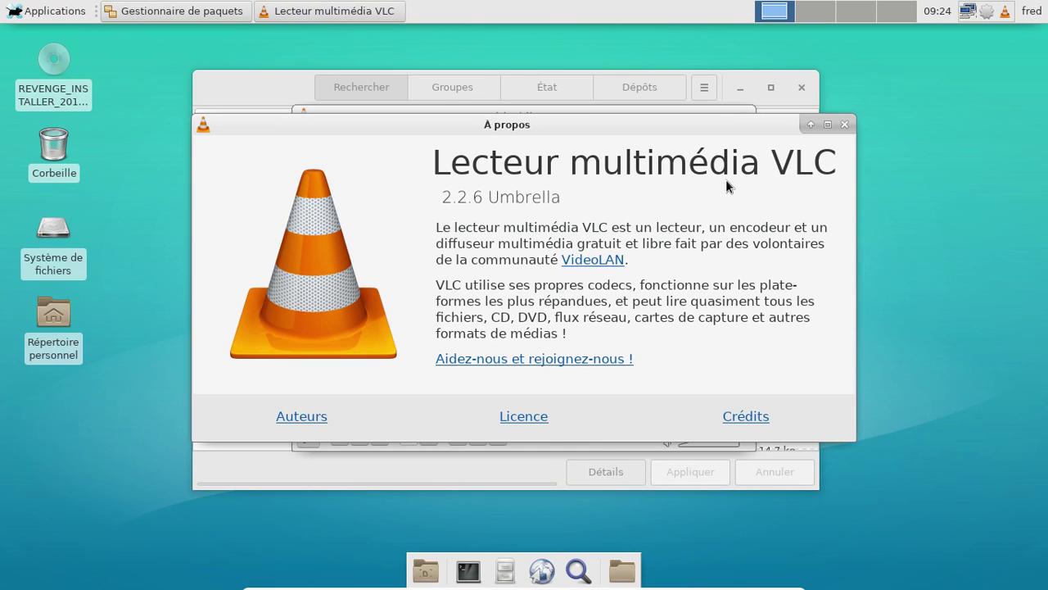
pyautogui.click(844, 124)
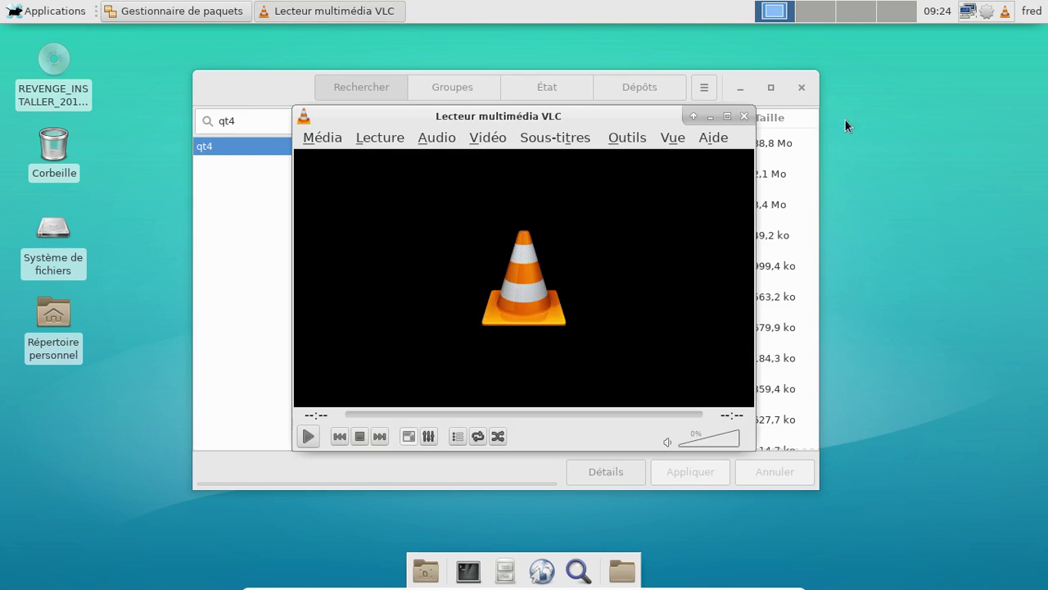
pyautogui.click(750, 117)
# Check the package manager's version in its About dialog and close that dialog
pyautogui.click(704, 87)
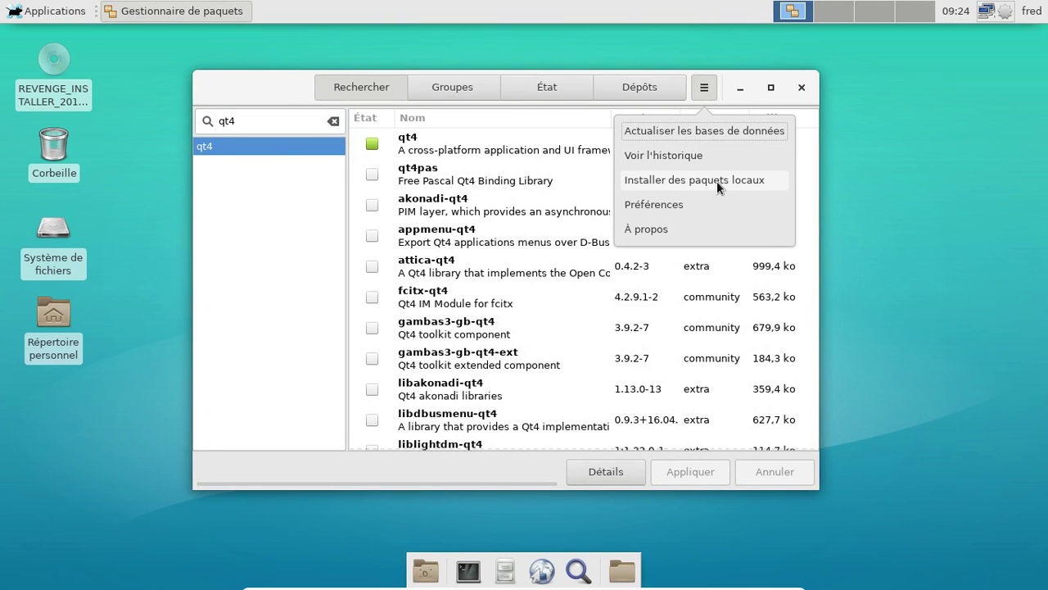
pyautogui.click(693, 229)
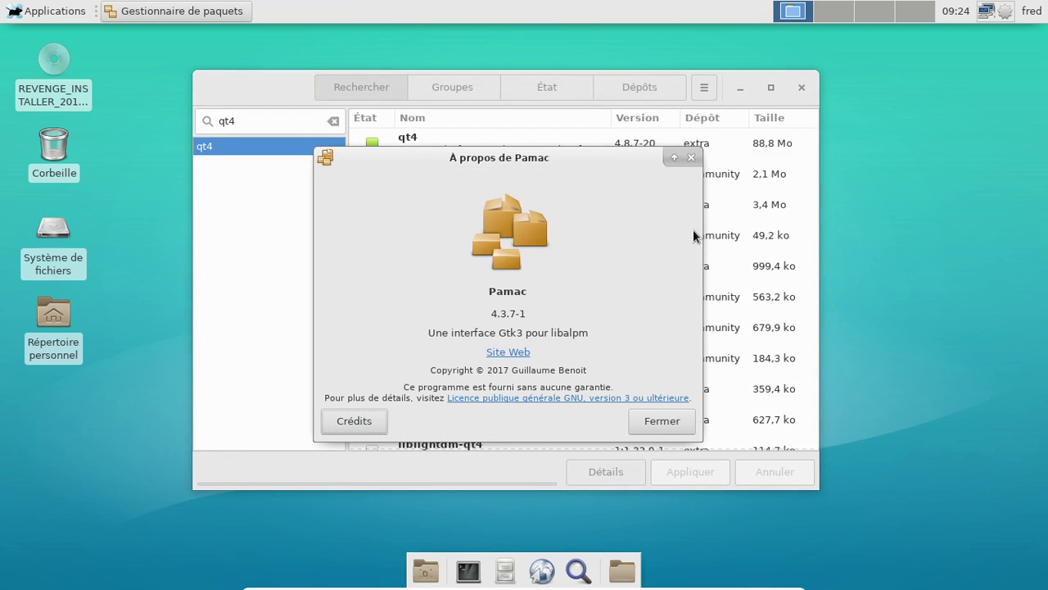
pyautogui.click(692, 157)
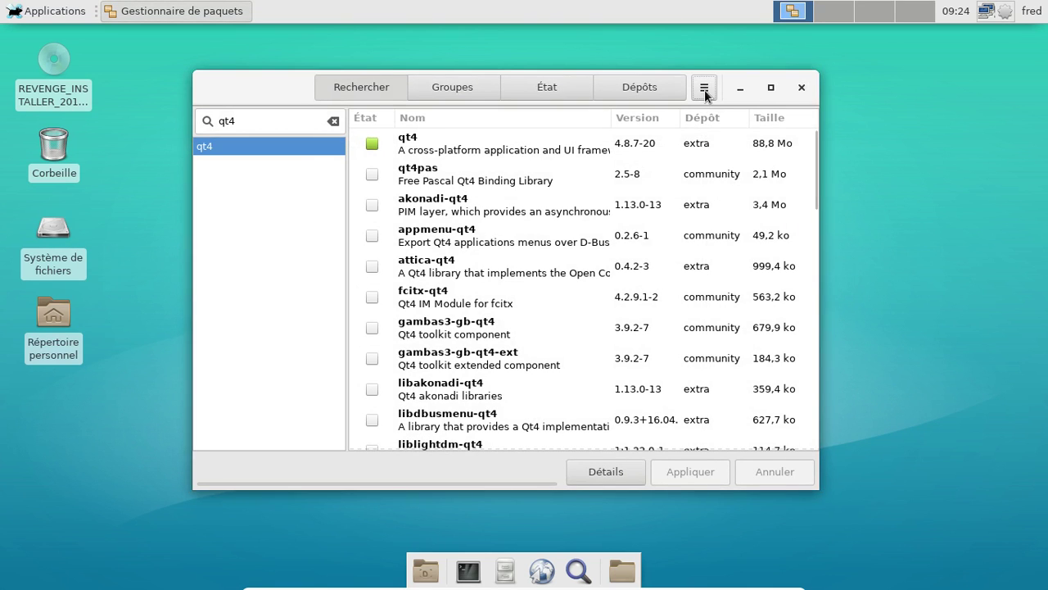
# In the package manager's preferences, enable the removal of unneeded dependencies and turn on AUR support
pyautogui.click(703, 87)
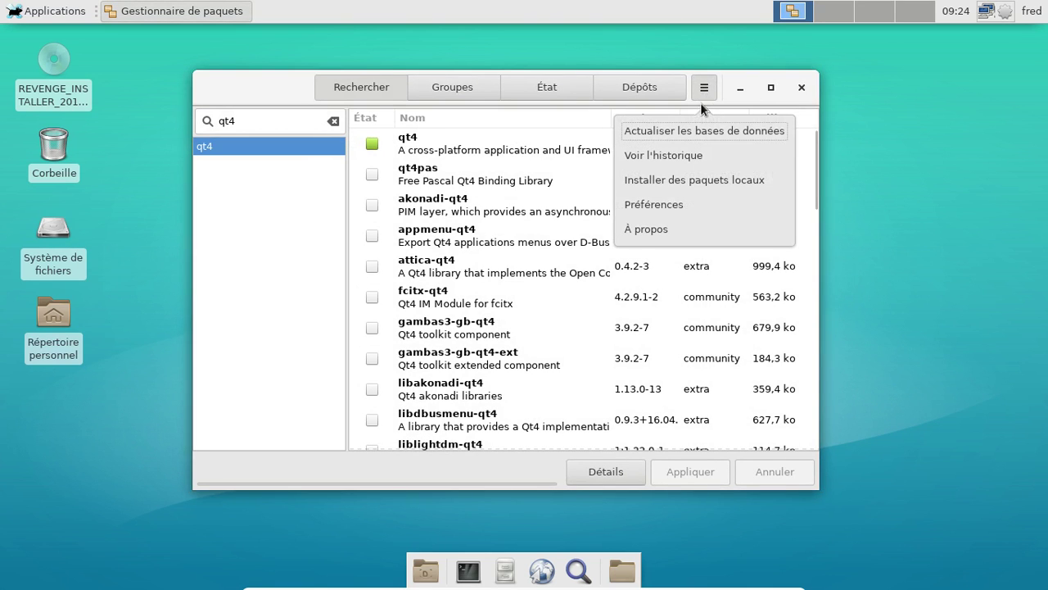
pyautogui.click(677, 201)
pyautogui.click(677, 195)
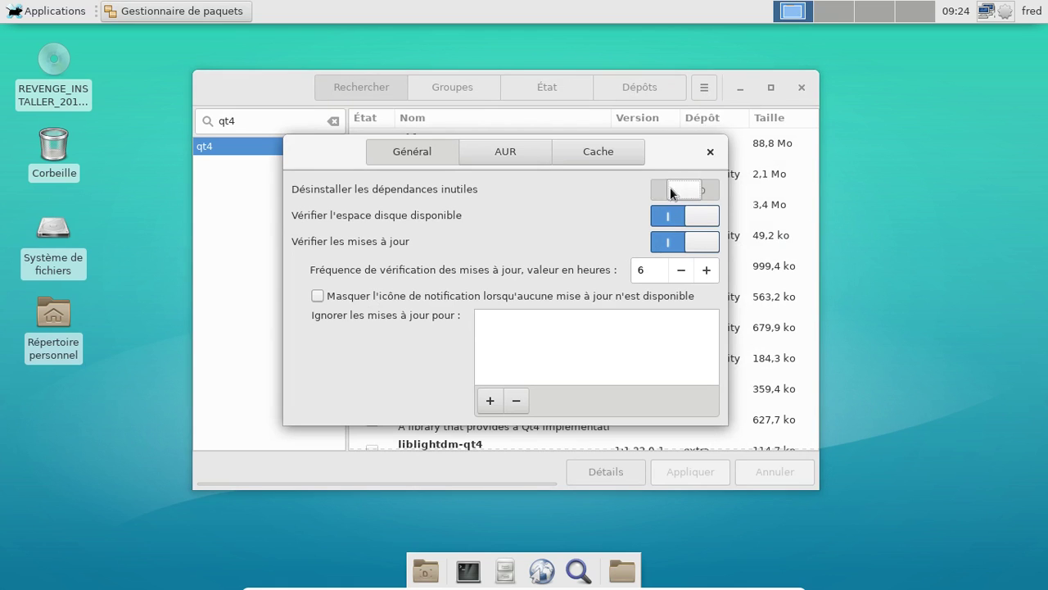
pyautogui.click(542, 156)
pyautogui.click(686, 230)
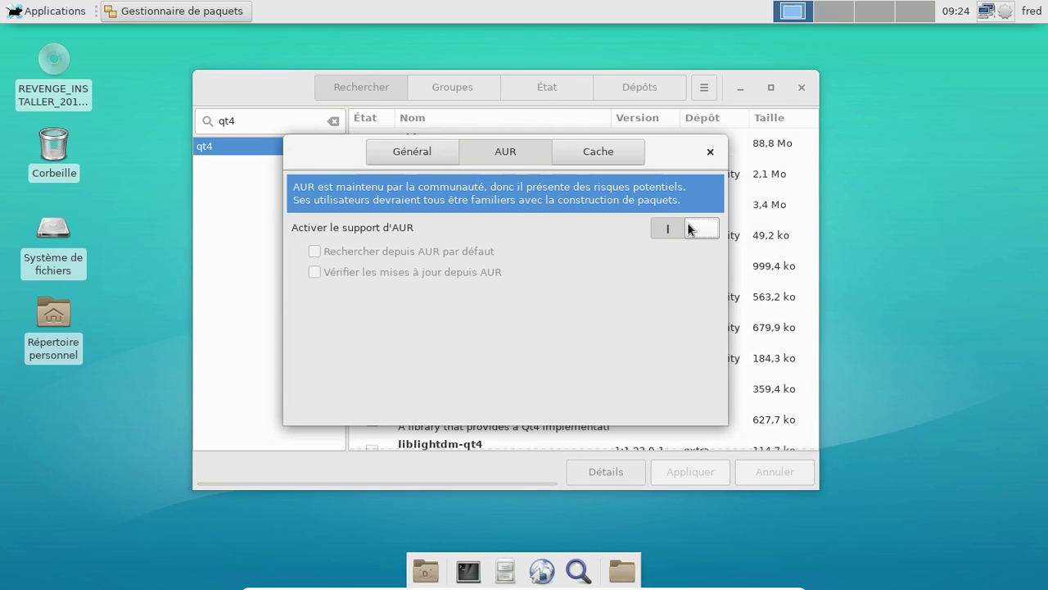
# Close the preferences, apply the Xfce style in the desktop's appearance settings, and check the available icon themes before closing them
pyautogui.click(709, 153)
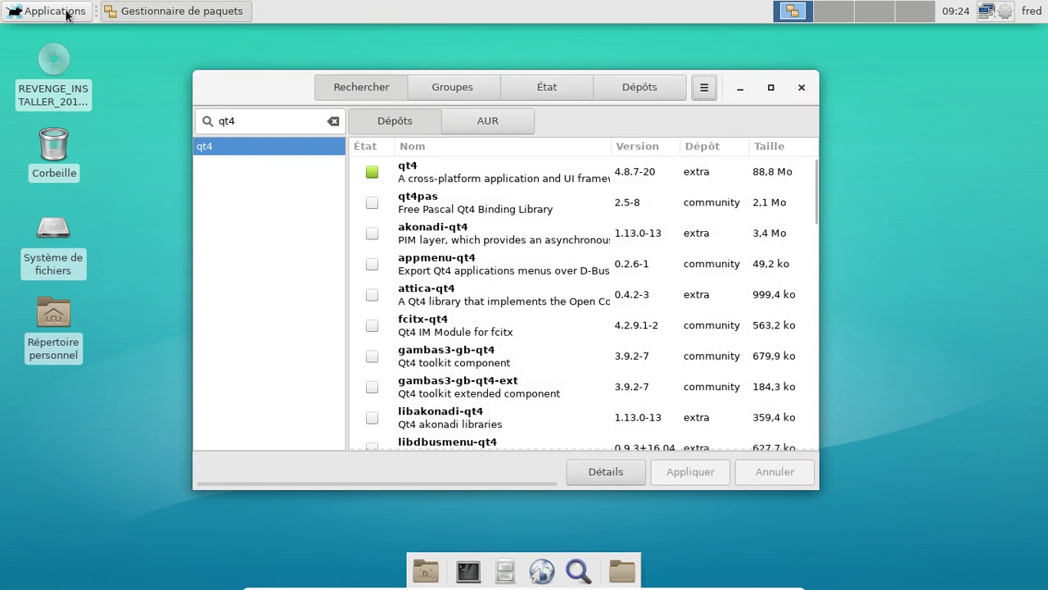
pyautogui.click(33, 10)
pyautogui.moveTo(99, 130)
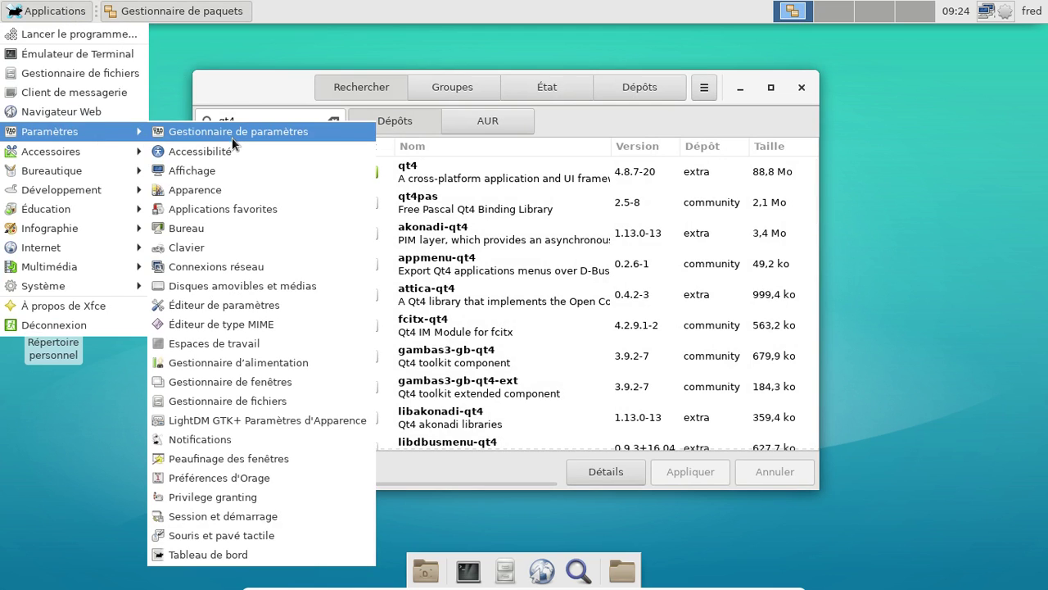
pyautogui.click(279, 189)
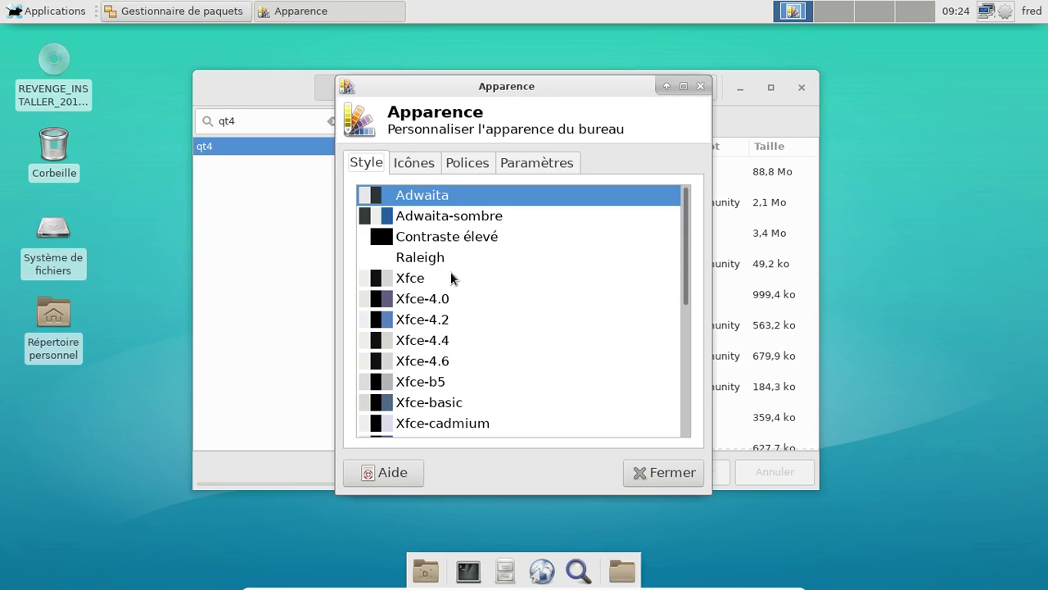
pyautogui.click(451, 277)
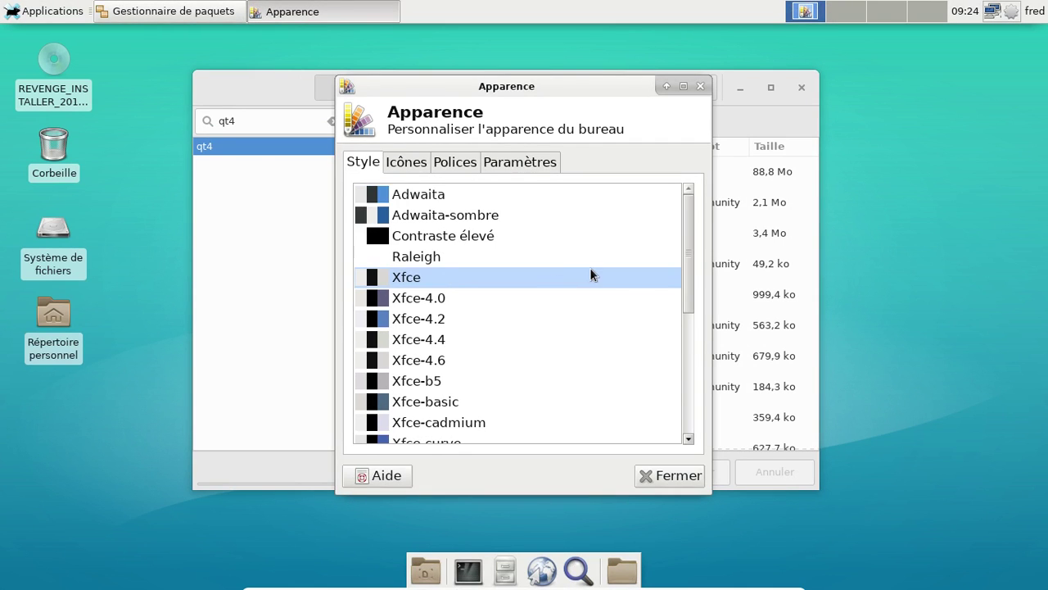
pyautogui.click(475, 422)
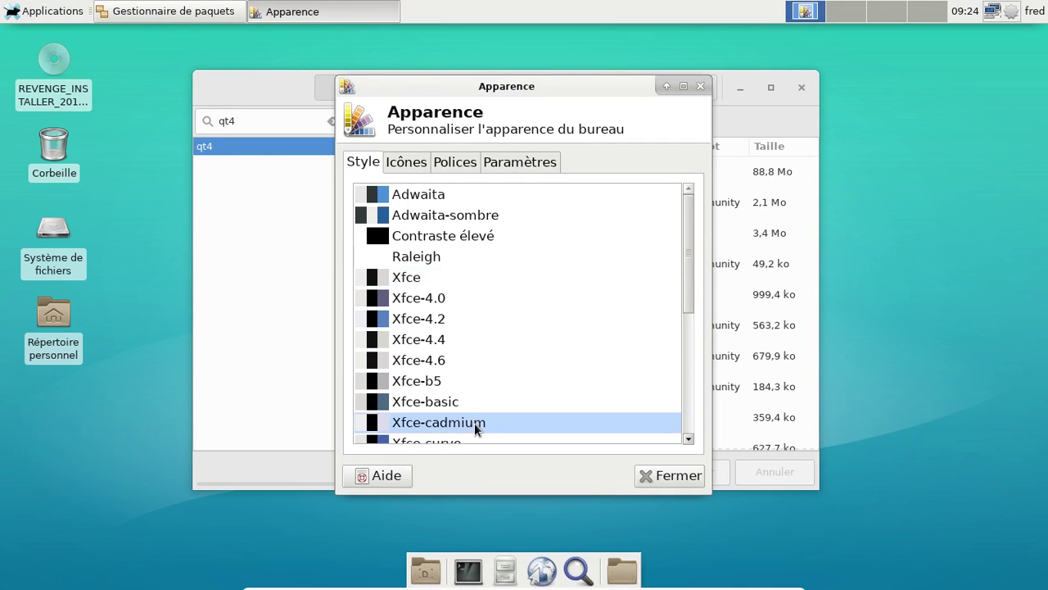
pyautogui.click(424, 285)
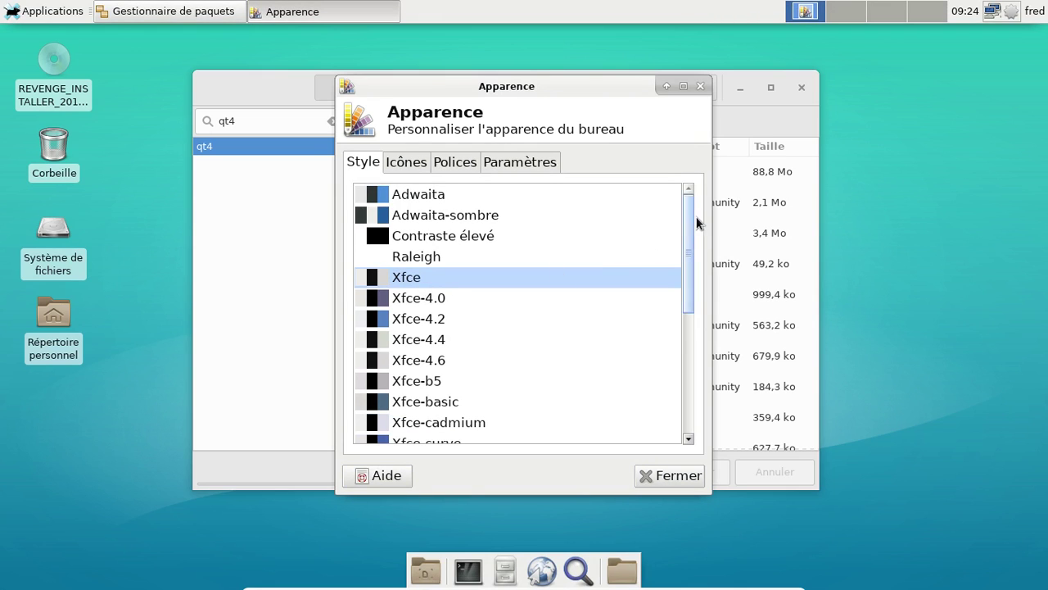
pyautogui.click(398, 161)
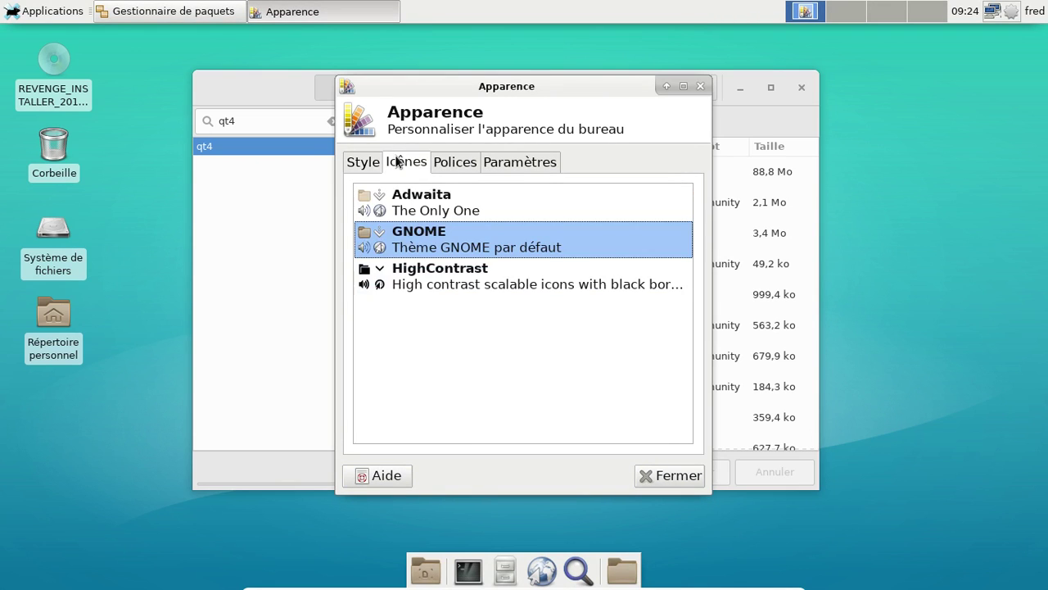
pyautogui.click(700, 86)
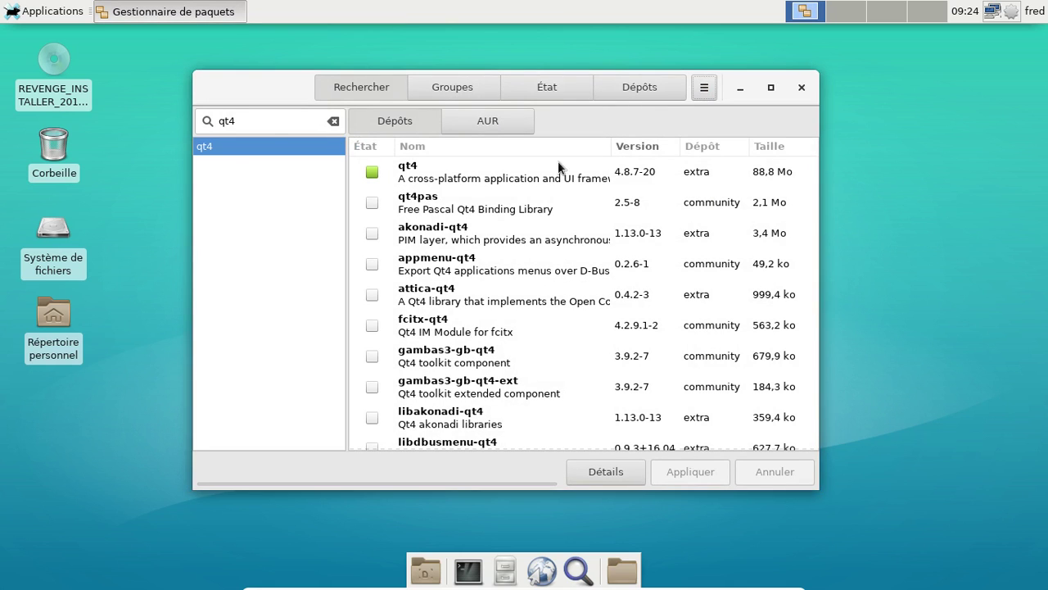
# Search the package manager for gvfs in place of the qt4 search
pyautogui.click(271, 123)
pyautogui.doubleClick(271, 124)
pyautogui.press('BackSpace')
pyautogui.write('gvfs')
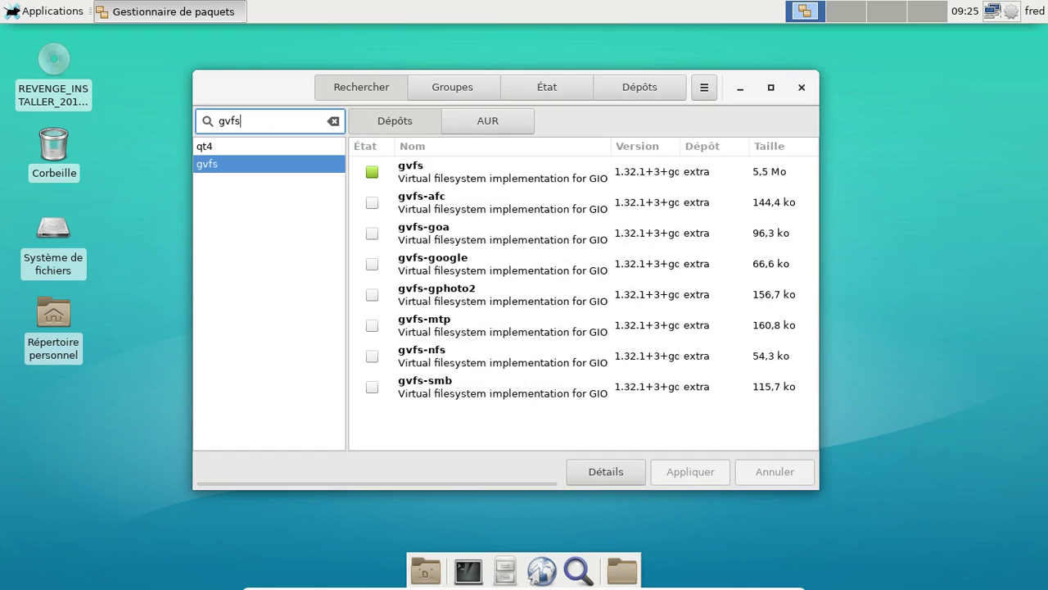
# Mark gvfs-afc, gvfs-goa, gvfs-google, gvfs-gphoto2, gvfs-mtp, gvfs-nfs and gvfs-smb for installation and apply the changes
pyautogui.click(372, 202)
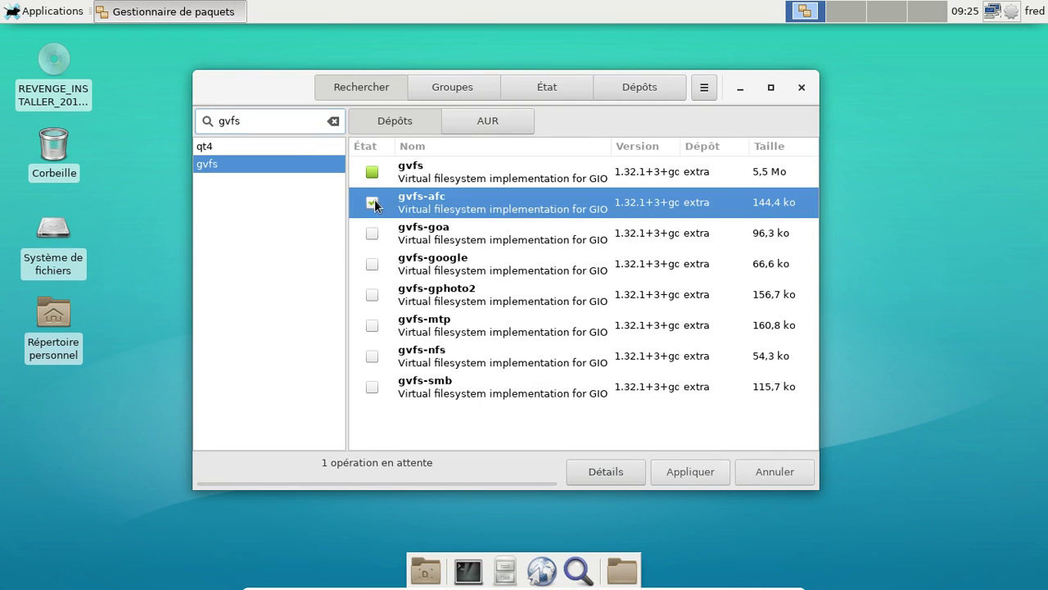
pyautogui.click(372, 234)
pyautogui.click(372, 263)
pyautogui.click(372, 294)
pyautogui.click(372, 325)
pyautogui.click(372, 355)
pyautogui.click(366, 392)
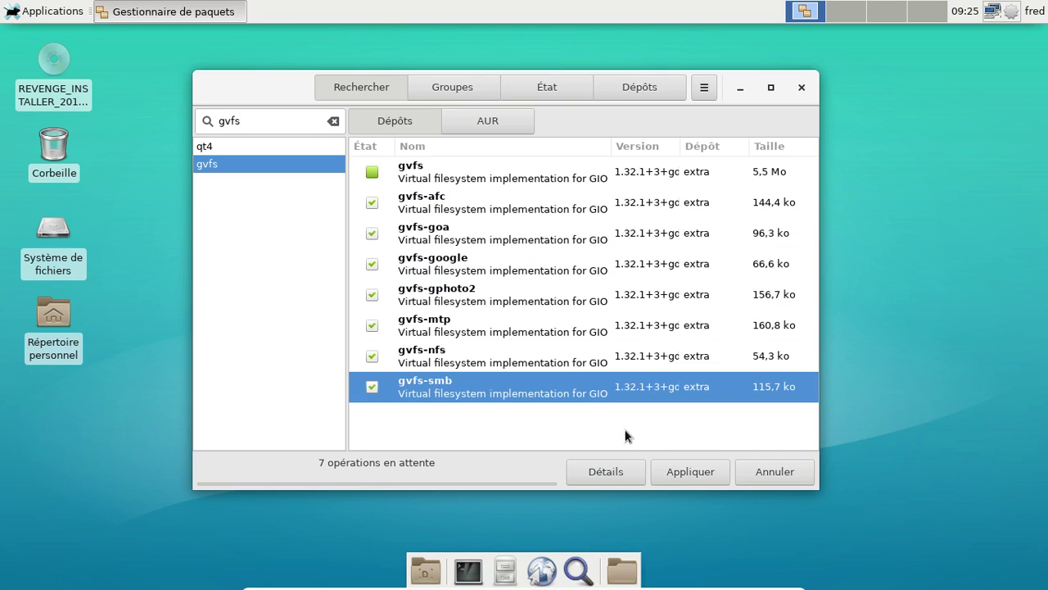
pyautogui.click(699, 472)
pyautogui.click(688, 414)
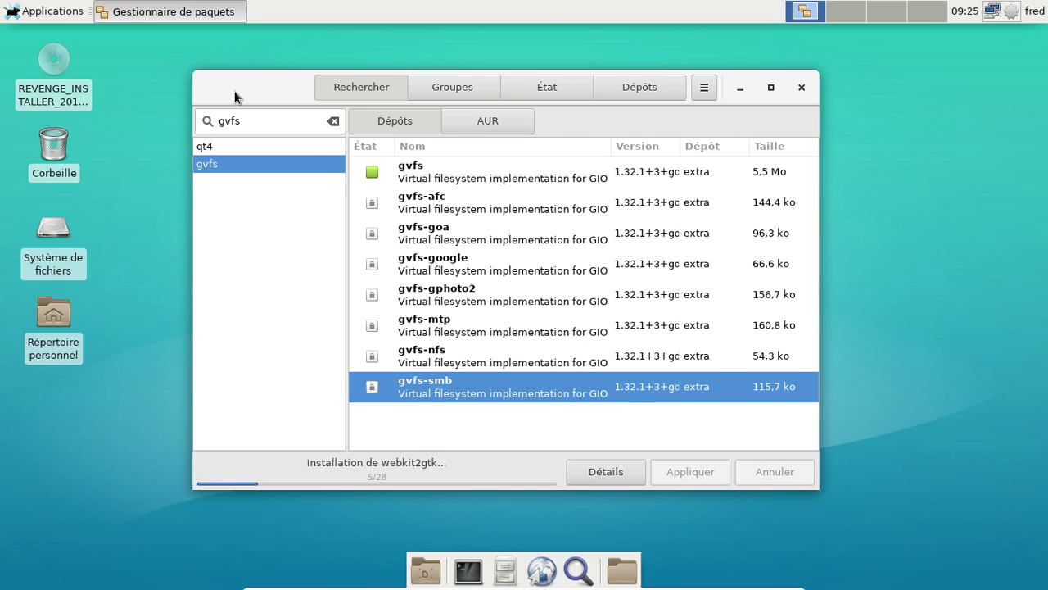
# Check the system's memory use in Htop, closing the package manager meanwhile, and close the terminal
pyautogui.click(16, 10)
pyautogui.moveTo(83, 229)
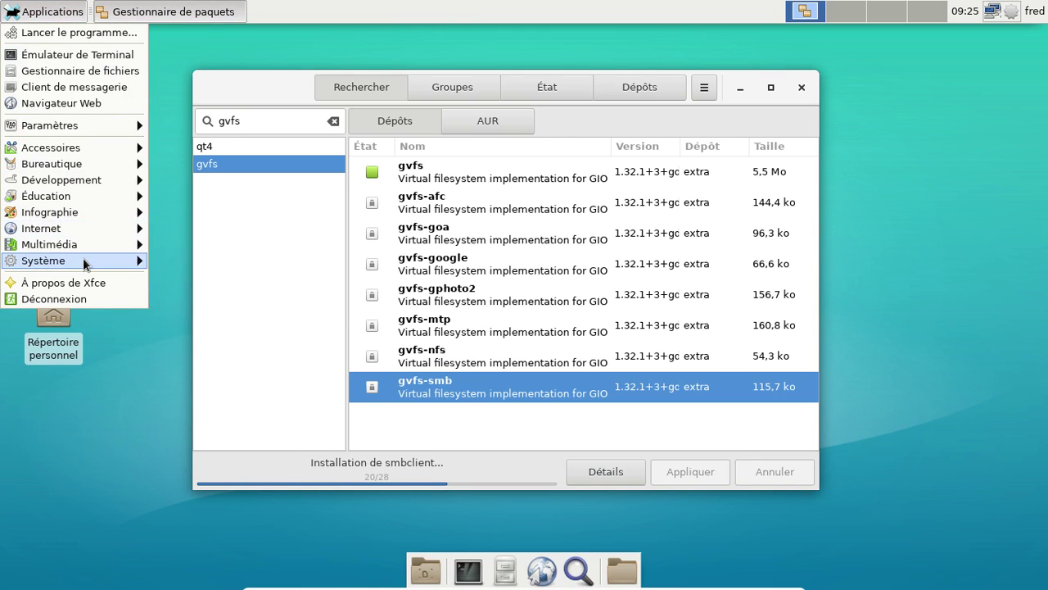
pyautogui.moveTo(85, 262)
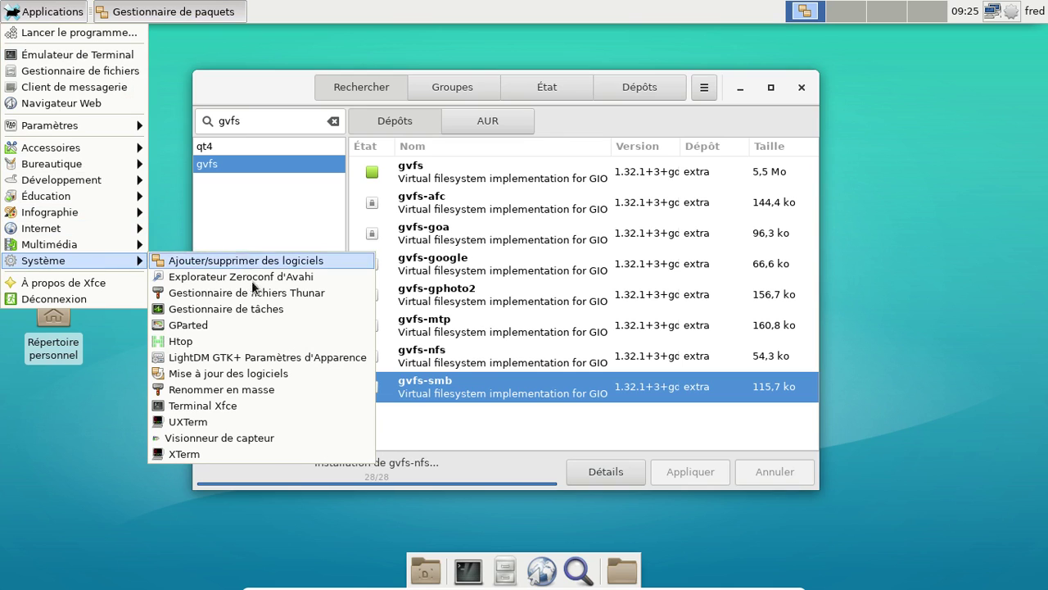
pyautogui.click(240, 344)
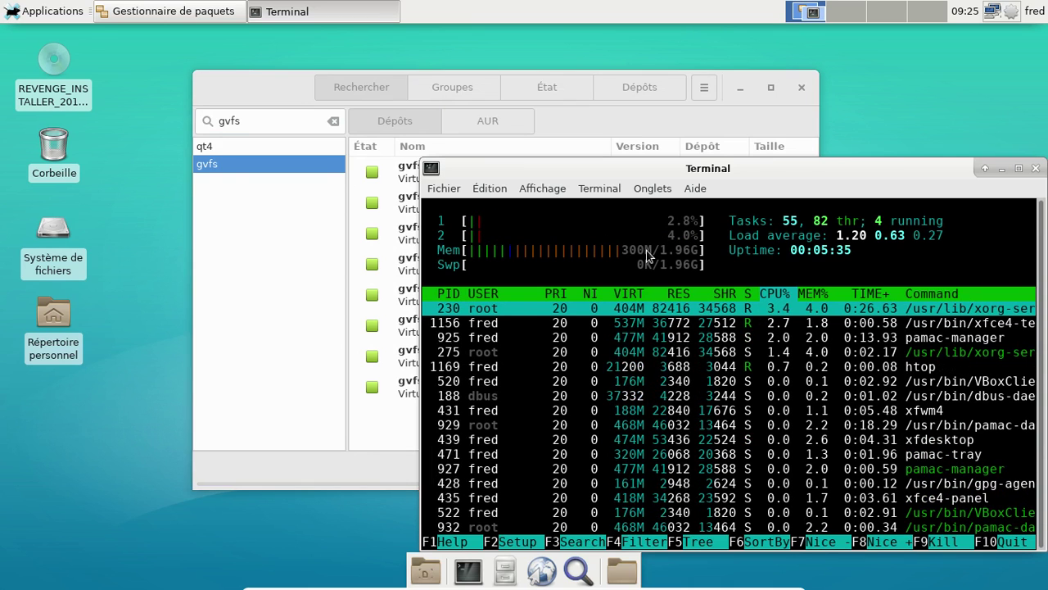
pyautogui.click(800, 87)
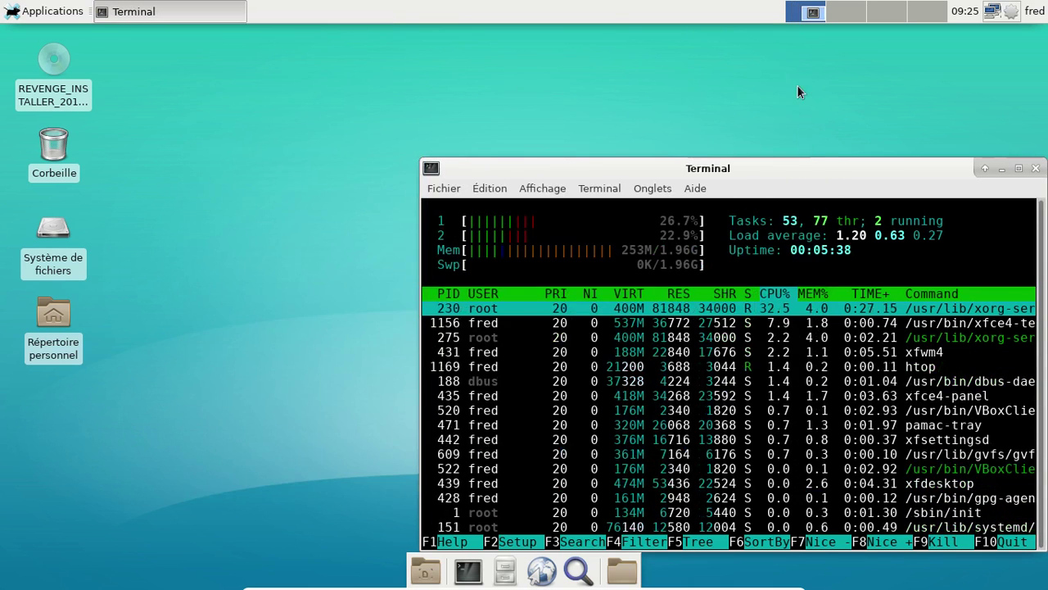
pyautogui.moveTo(739, 170); pyautogui.dragTo(554, 99)
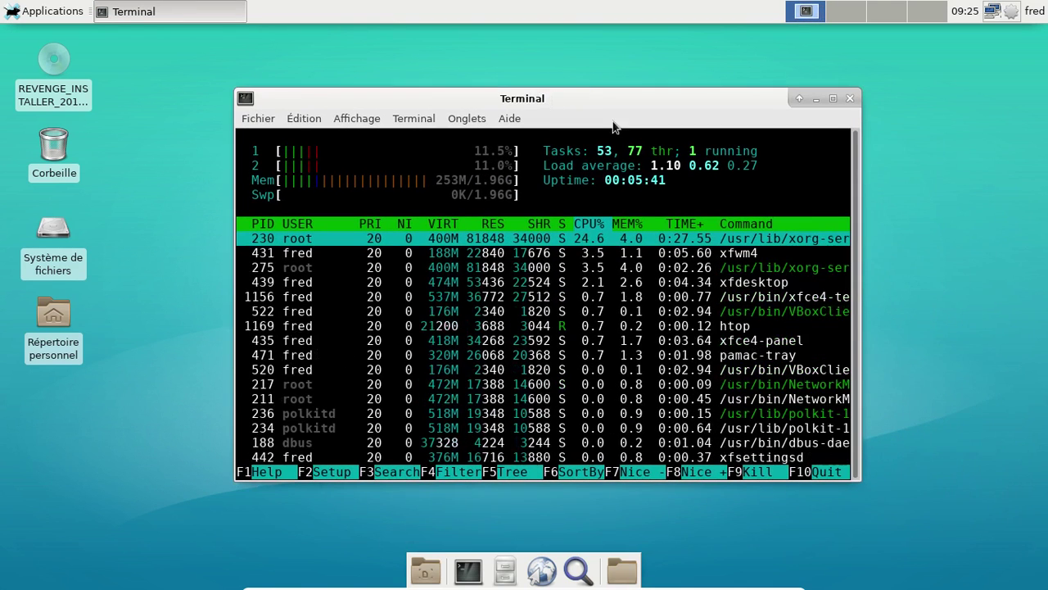
pyautogui.click(852, 99)
pyautogui.click(76, 16)
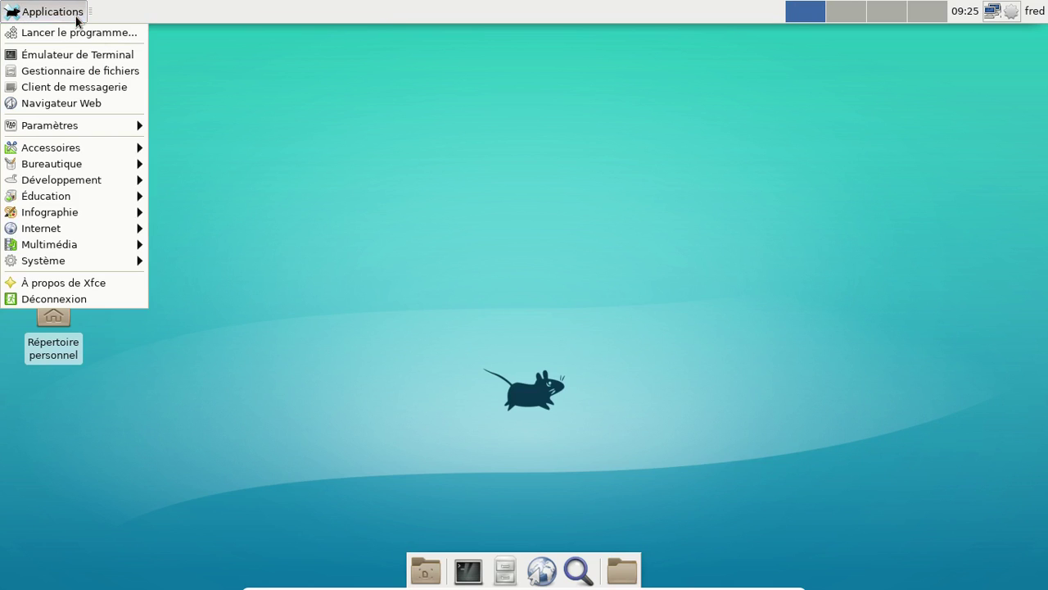
pyautogui.moveTo(78, 169)
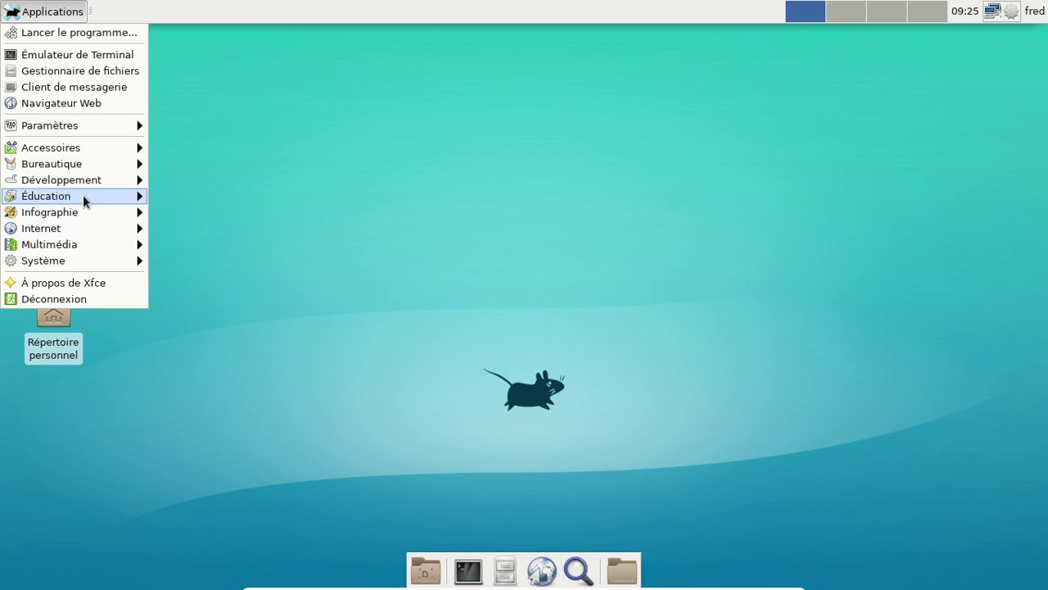
pyautogui.moveTo(91, 261)
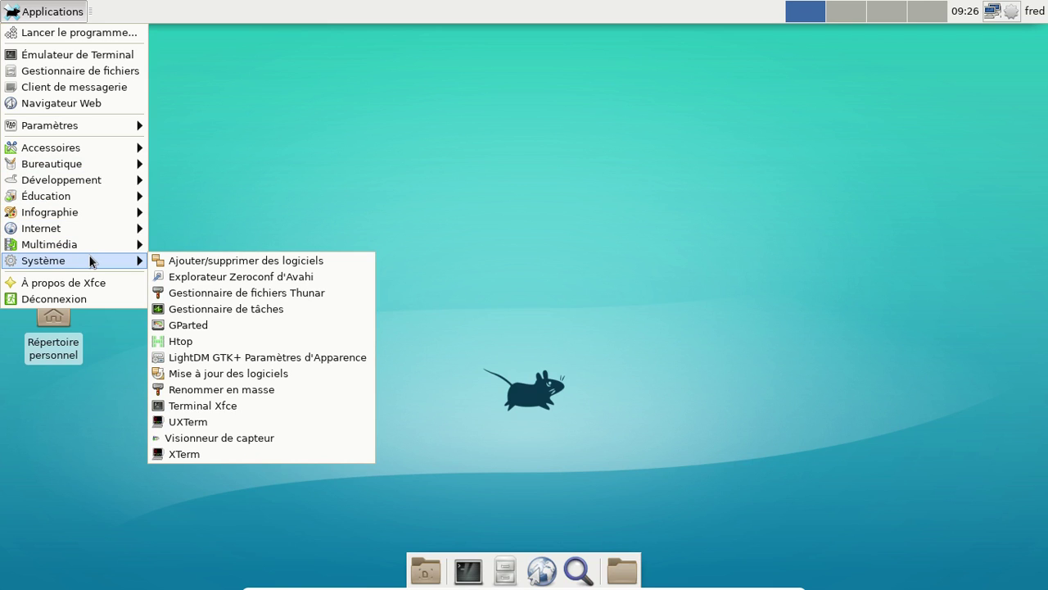
pyautogui.moveTo(84, 227)
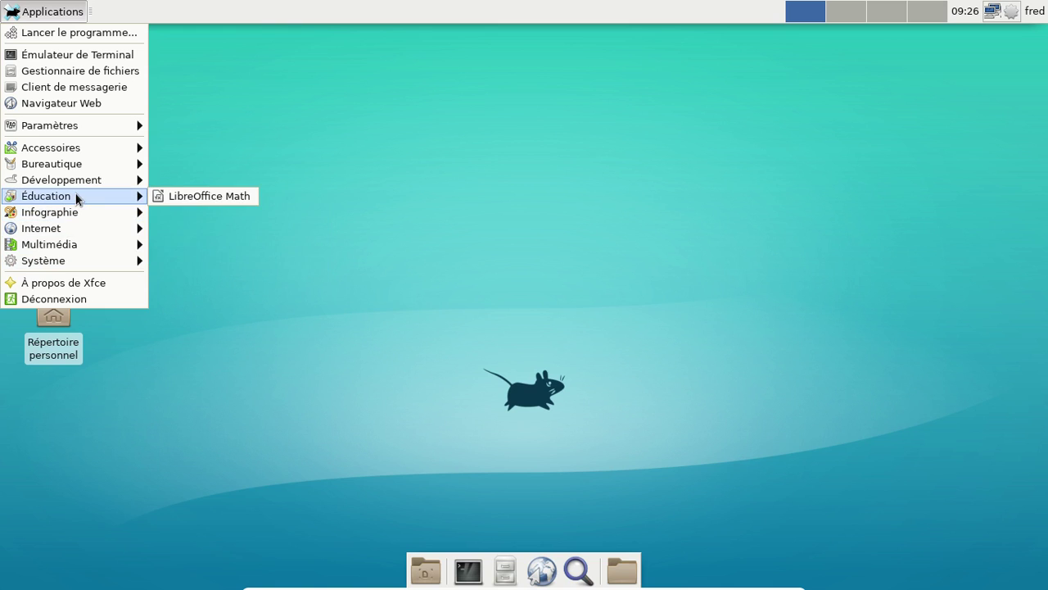
pyautogui.moveTo(68, 181)
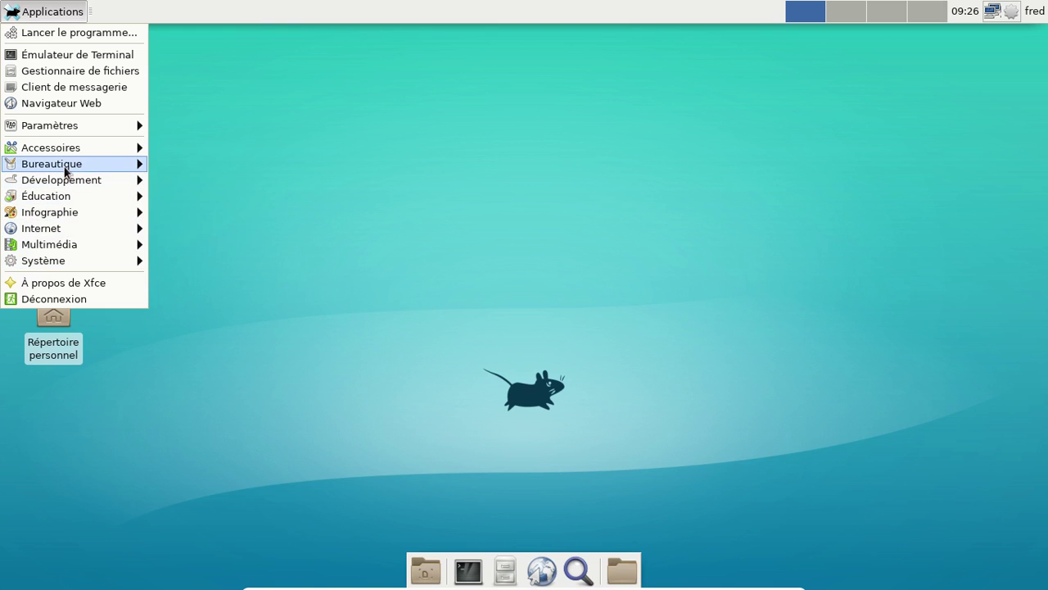
pyautogui.moveTo(56, 150)
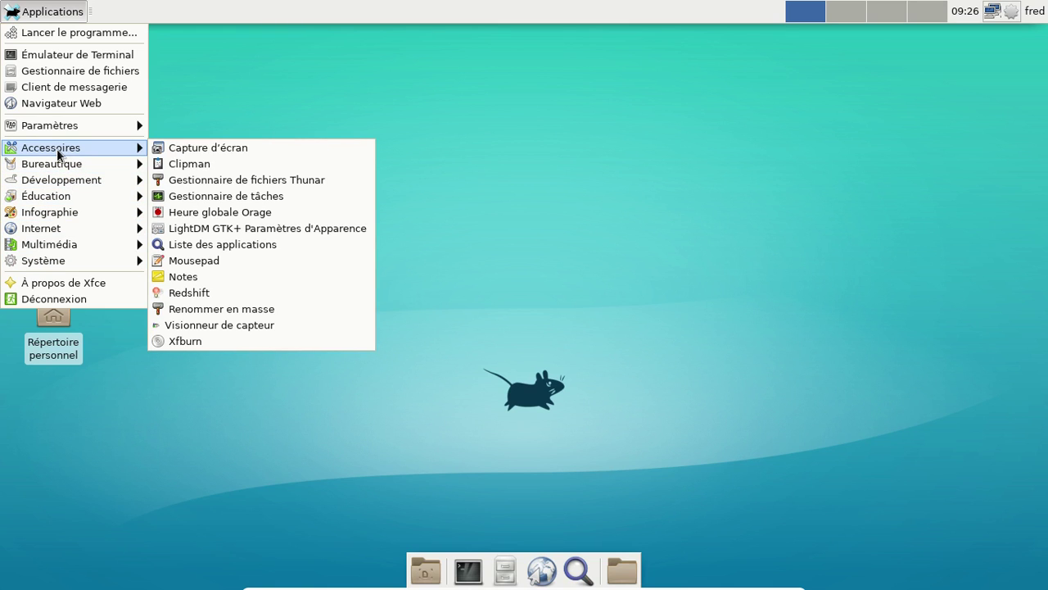
pyautogui.click(273, 94)
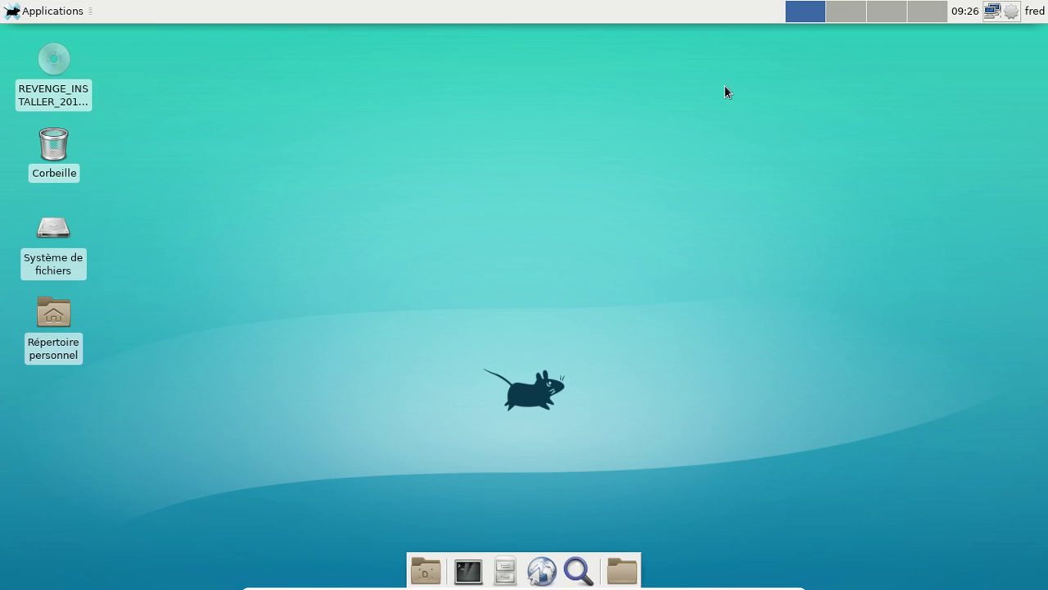
# Reopen the package manager, search for cups, and mark cups and cups-filters for installation
pyautogui.click(1011, 11)
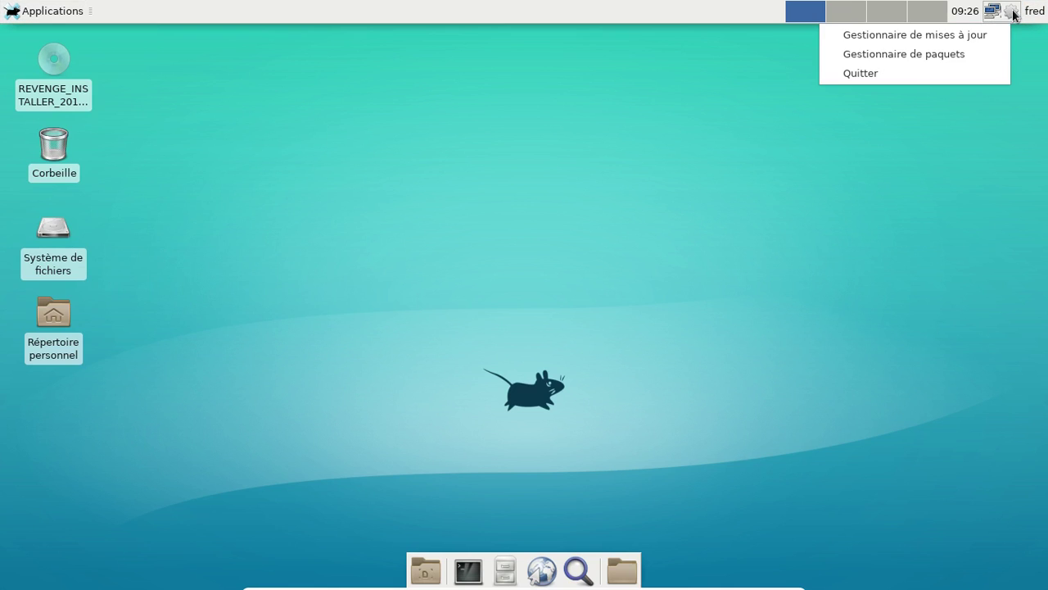
pyautogui.click(963, 46)
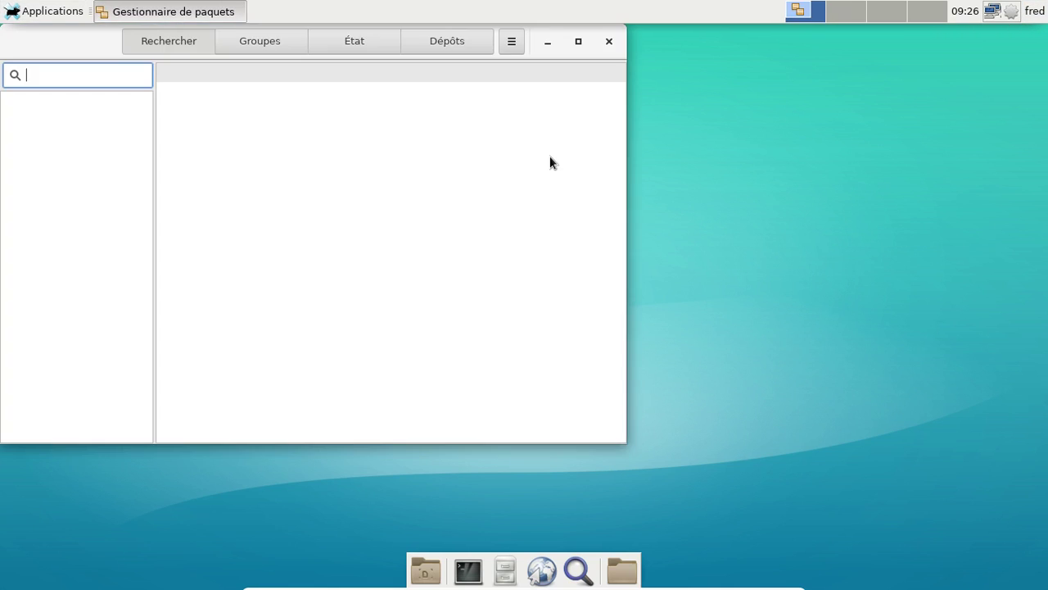
pyautogui.write('cups')
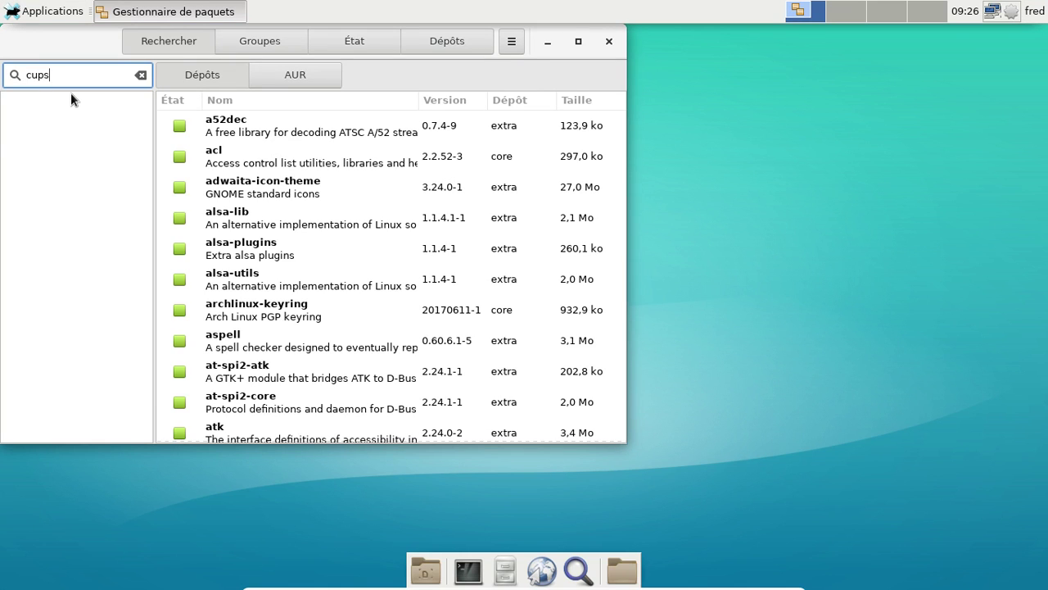
pyautogui.click(179, 125)
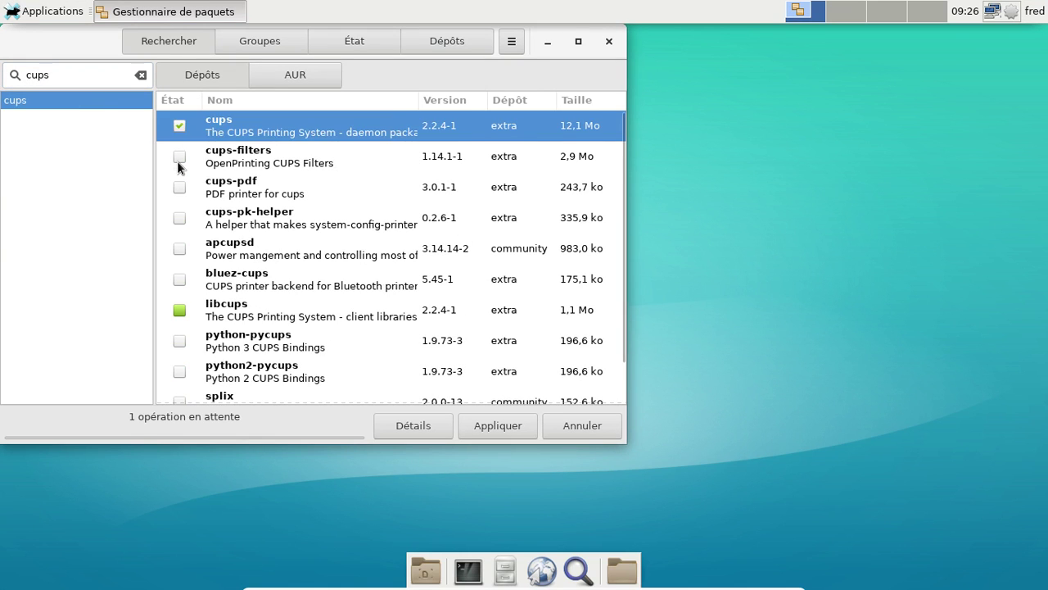
pyautogui.click(180, 155)
# Search for foomatic and mark all six foomatic-db packages for installation
pyautogui.click(17, 75)
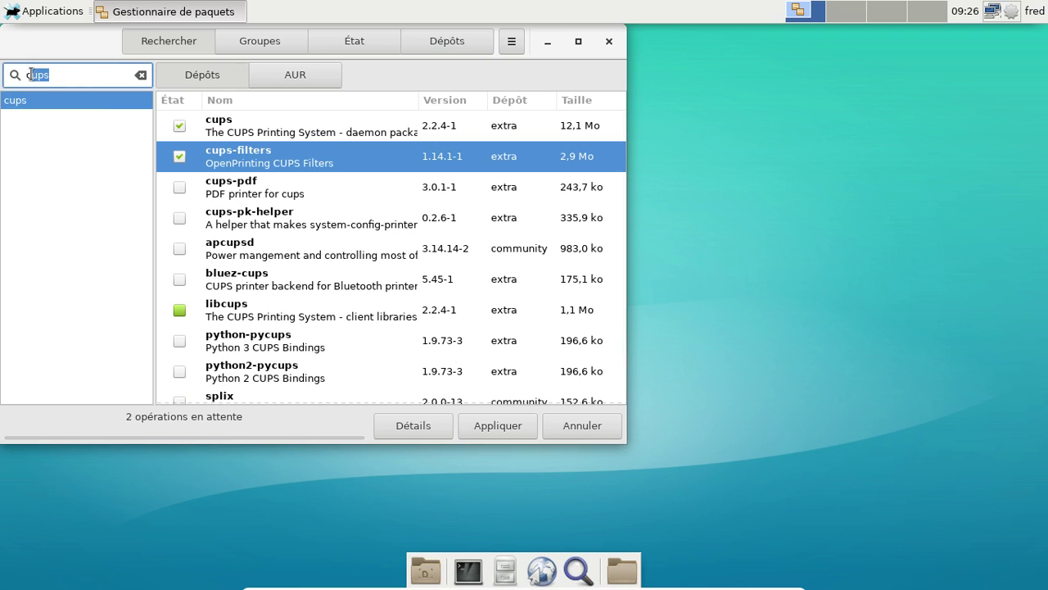
pyautogui.write('foomatic')
pyautogui.press('Return')
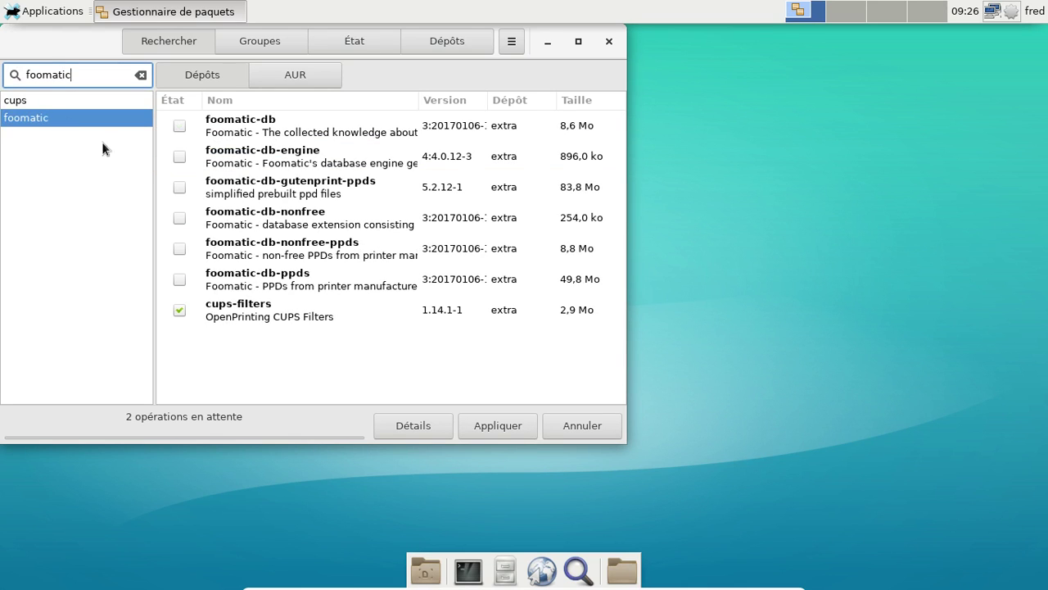
pyautogui.click(179, 127)
pyautogui.click(179, 156)
pyautogui.click(179, 187)
pyautogui.click(179, 218)
pyautogui.click(179, 248)
pyautogui.click(180, 279)
# Search for gutenprint and mark the gutenprint package for installation
pyautogui.moveTo(86, 81); pyautogui.dragTo(18, 73)
pyautogui.write('gun')
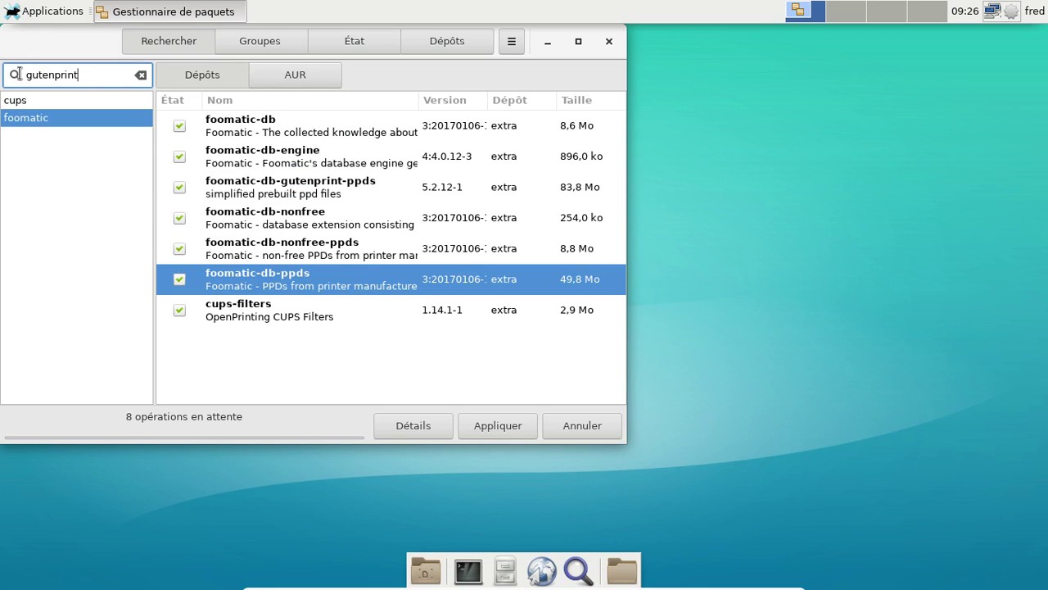
pyautogui.press('Return')
pyautogui.click(179, 126)
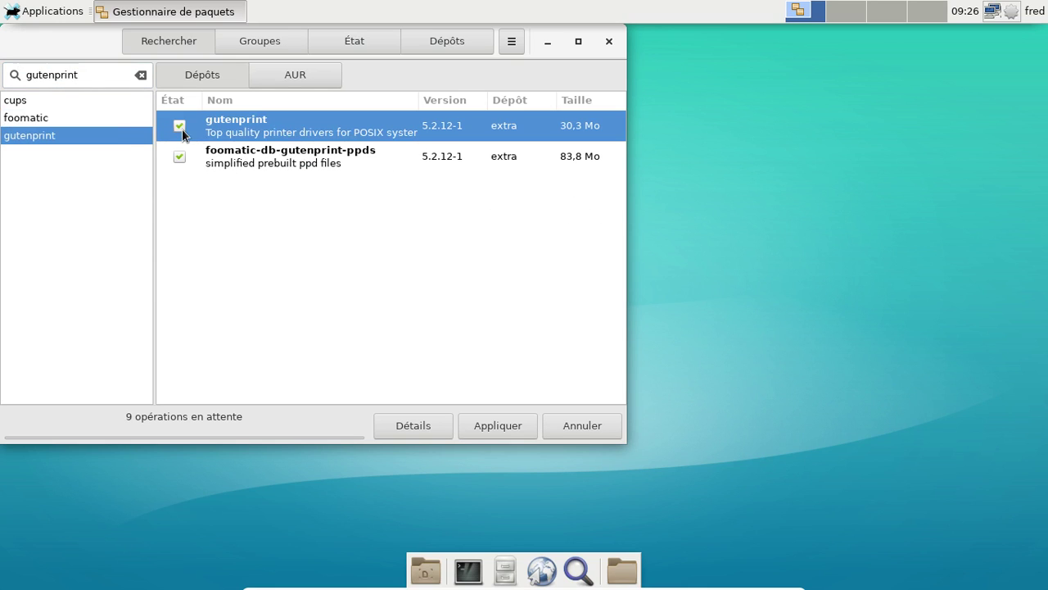
# Search for hplip, mark the hplip package for installation, and select the search text for replacement
pyautogui.moveTo(94, 75); pyautogui.dragTo(23, 78)
pyautogui.write('h')
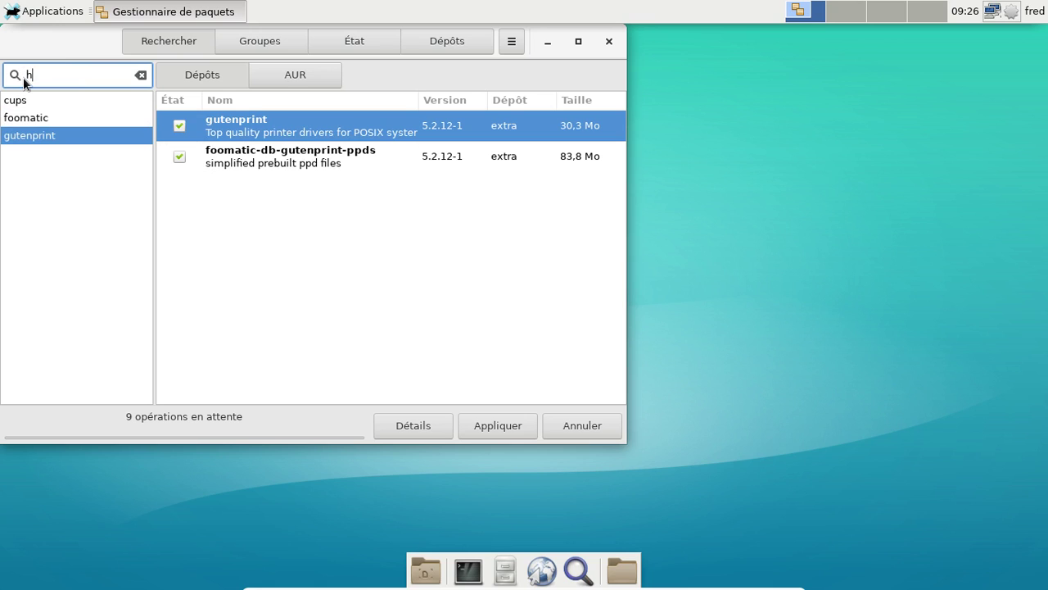
pyautogui.write('plip')
pyautogui.press('Return')
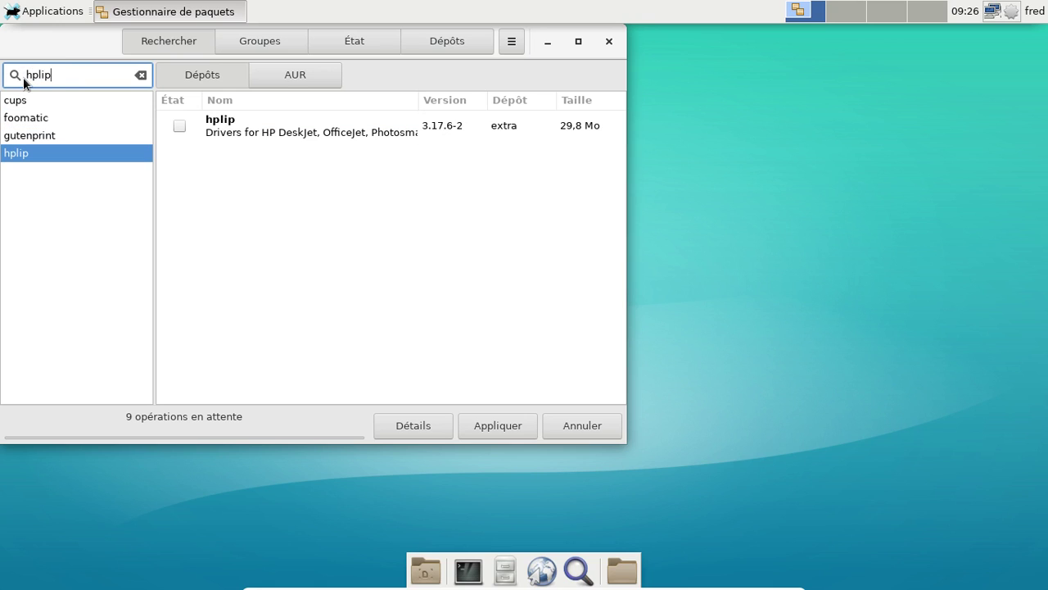
pyautogui.click(180, 125)
pyautogui.moveTo(73, 74); pyautogui.dragTo(17, 75)
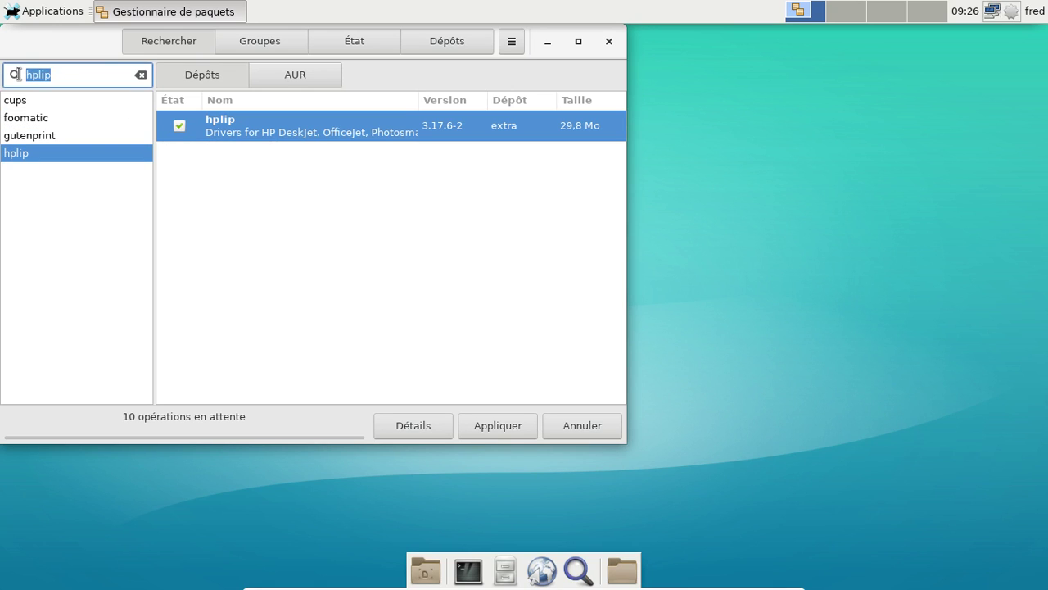
# Search for python-pyqt5 and mark the python-pyqt5 package for installation
pyautogui.write('python-py')
pyautogui.press('Return')
pyautogui.press('BackSpace')
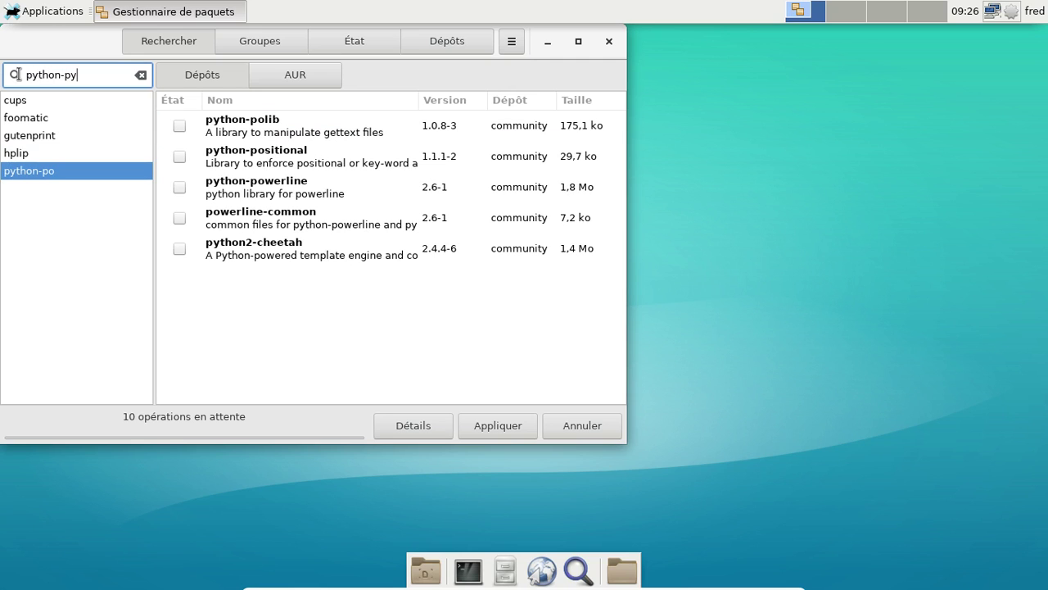
pyautogui.write('yqt')
pyautogui.press('Return')
pyautogui.write('5')
pyautogui.press('Return')
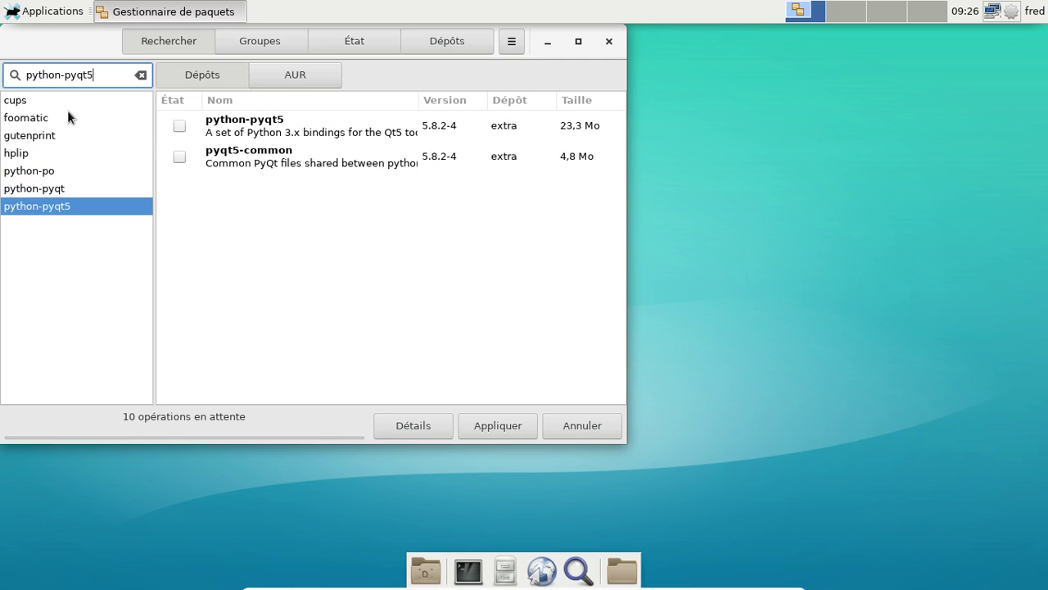
pyautogui.click(180, 127)
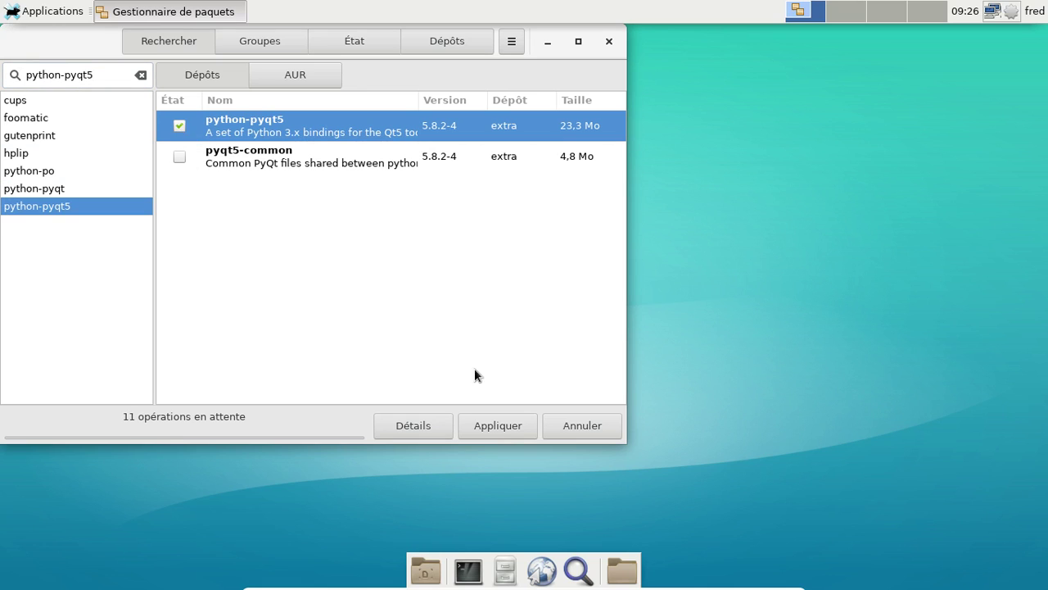
# Search for thunderbird and mark the French language pack thunderbird-i18n-fr for installation
pyautogui.moveTo(105, 74); pyautogui.dragTo(16, 72)
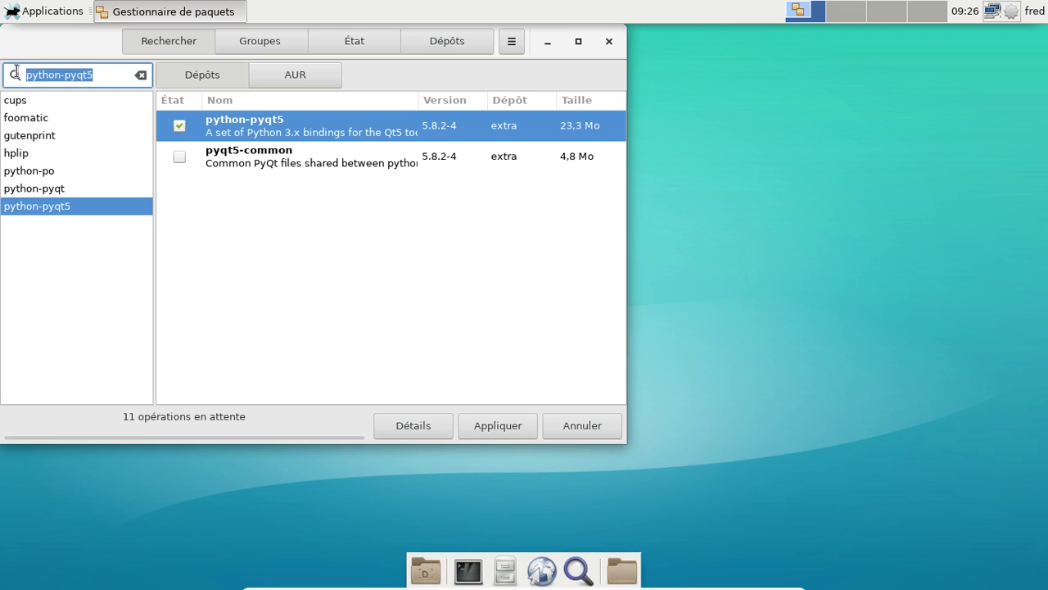
pyautogui.write('thund')
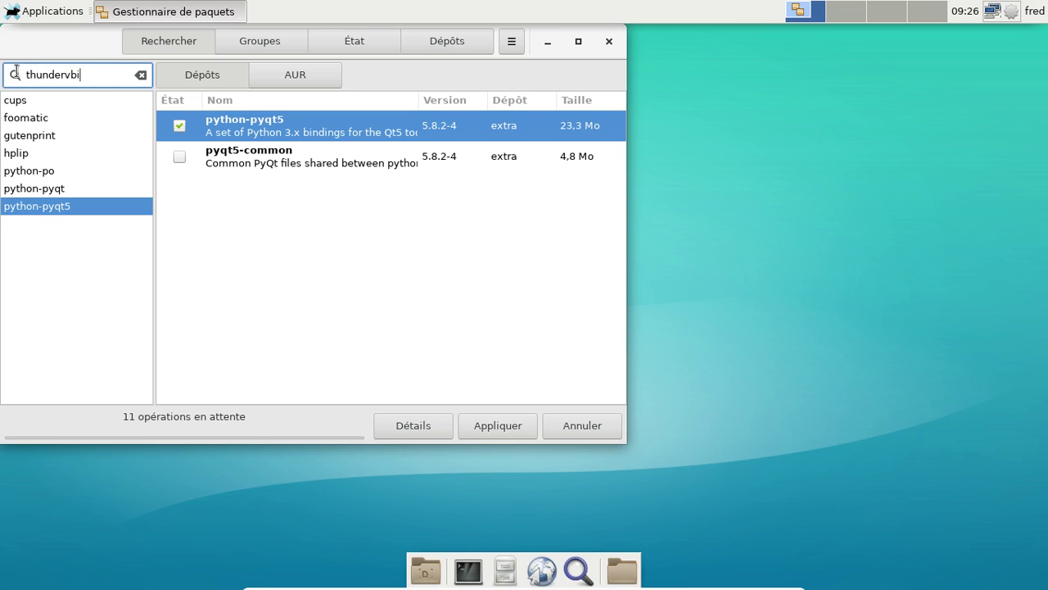
pyautogui.write('erbird')
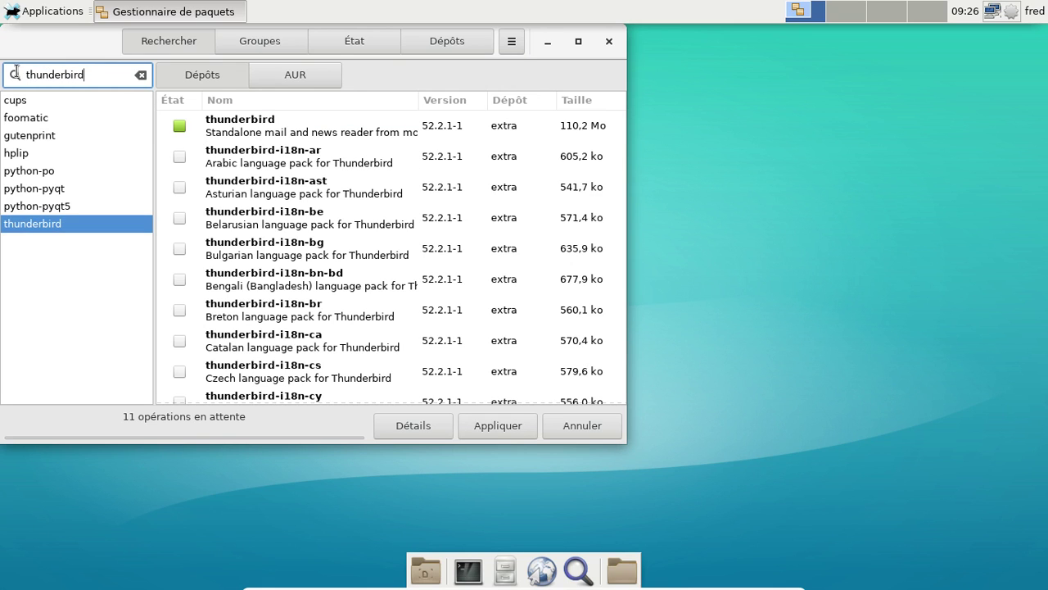
pyautogui.scroll(-10, 337, 270)
pyautogui.scroll(-2, 338, 270)
pyautogui.scroll(4, 338, 270)
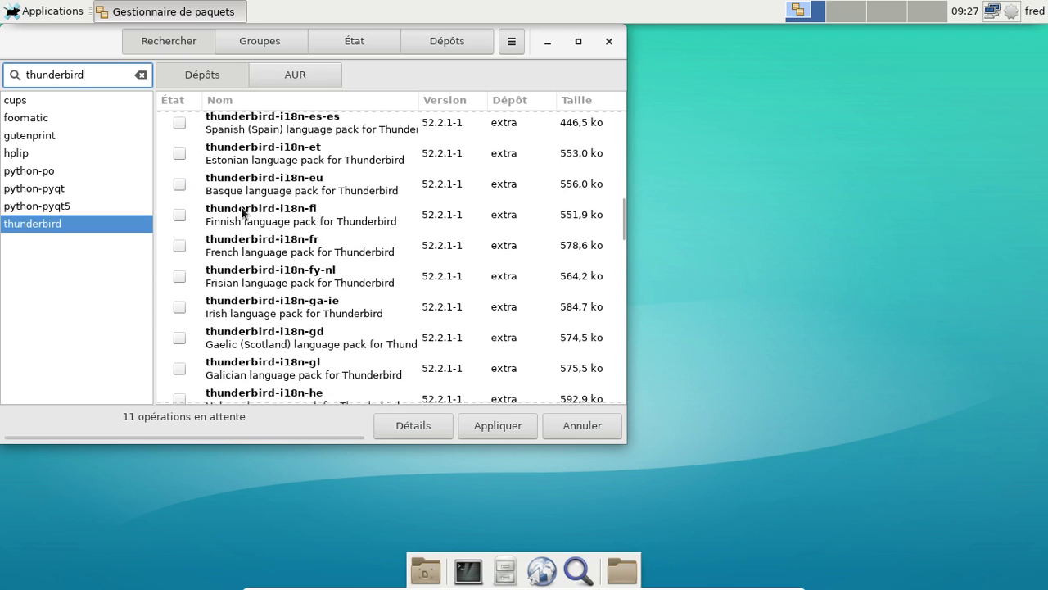
pyautogui.click(179, 246)
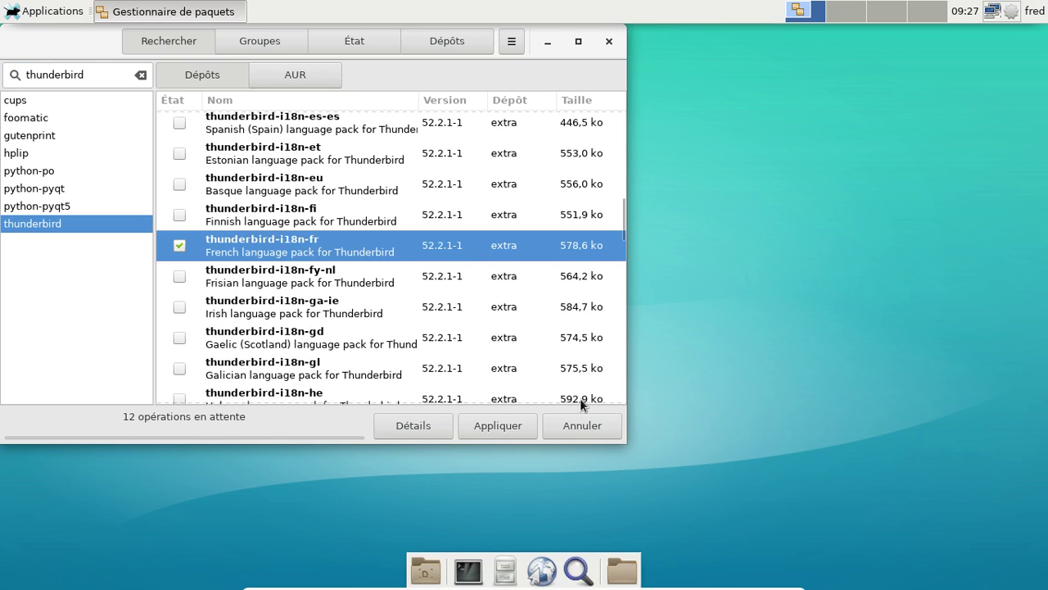
# Apply the pending package installations, authenticate with the account password, and move the package manager window toward the middle of the desktop
pyautogui.click(504, 421)
pyautogui.click(482, 375)
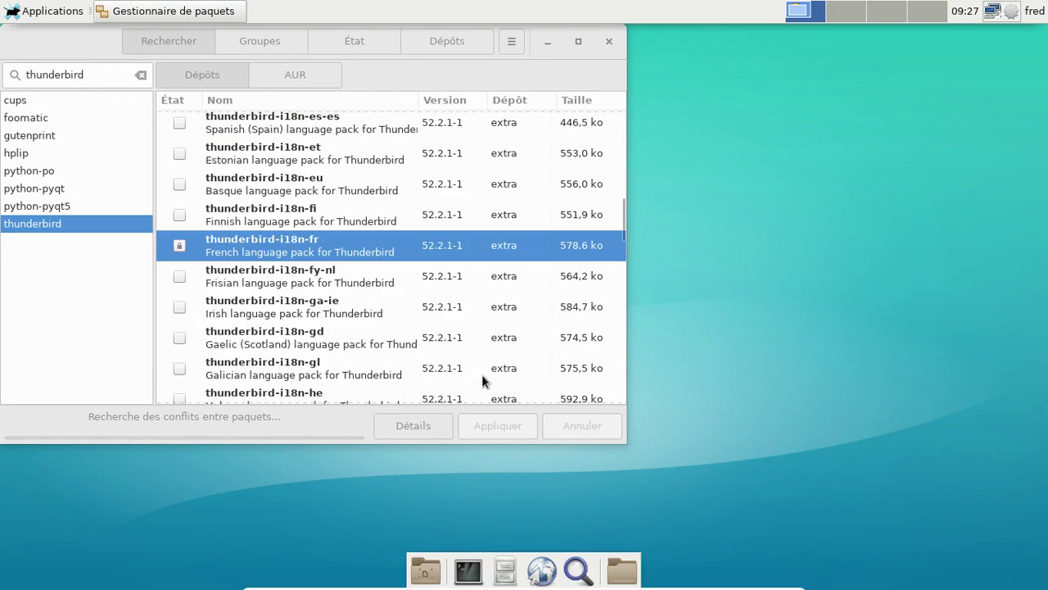
pyautogui.write('********')
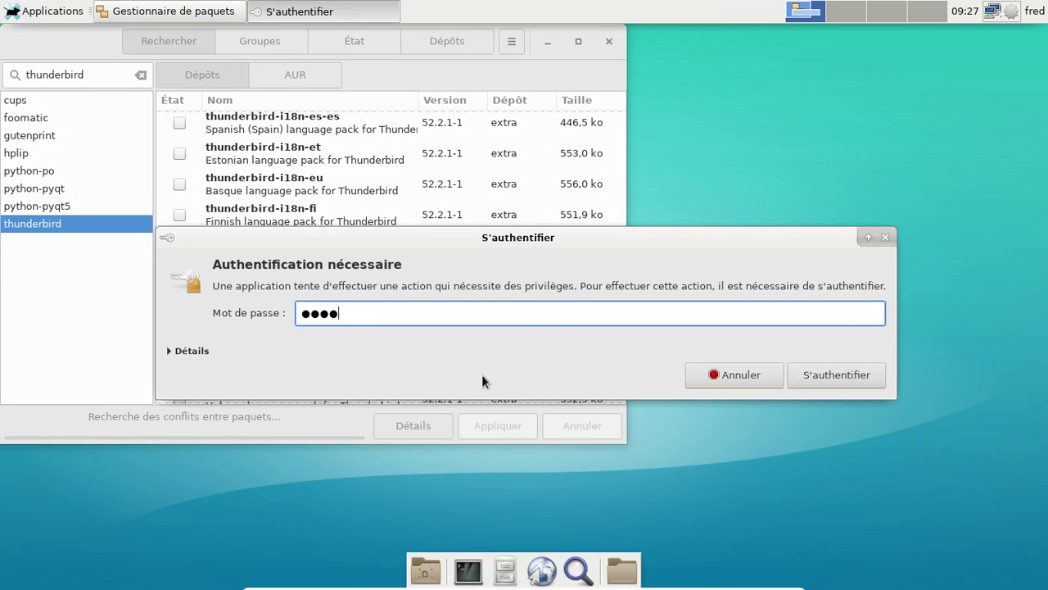
pyautogui.press('Return')
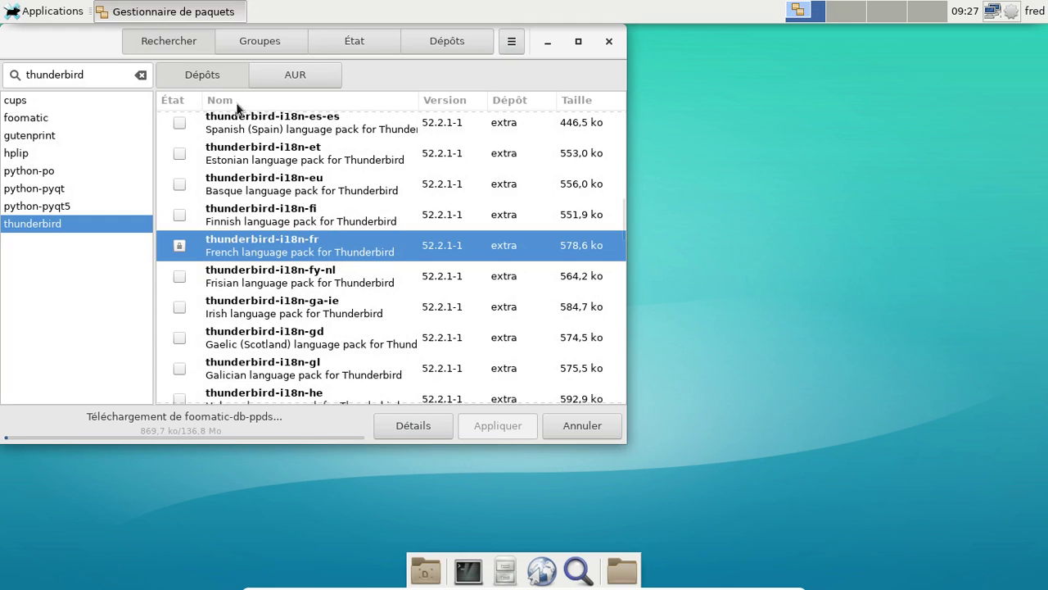
pyautogui.moveTo(90, 43); pyautogui.dragTo(334, 70)
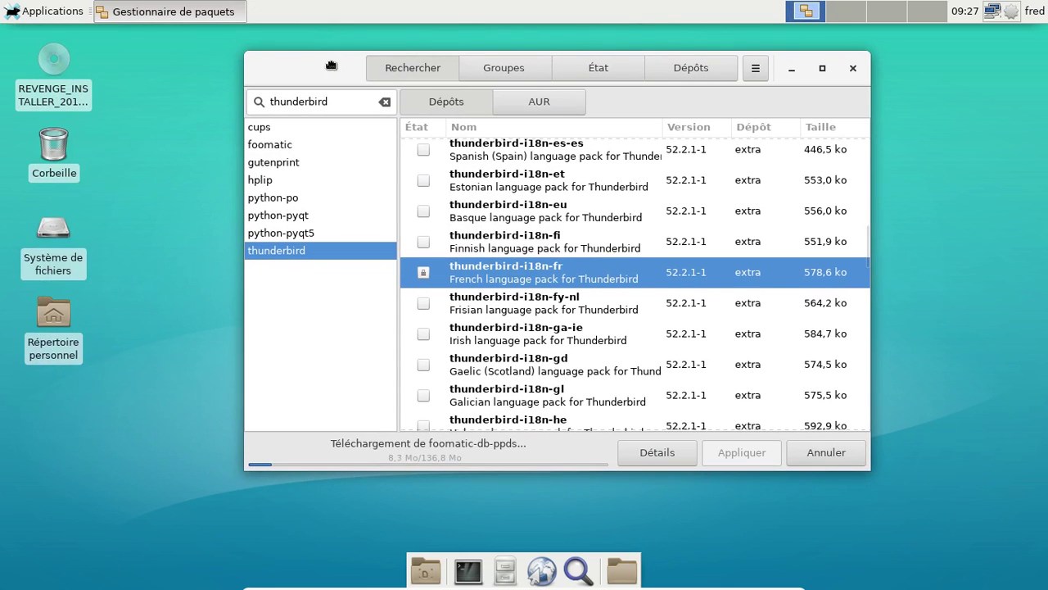
# Search for system-config and mark the system-config-printer package for installation
pyautogui.moveTo(342, 108); pyautogui.dragTo(258, 101)
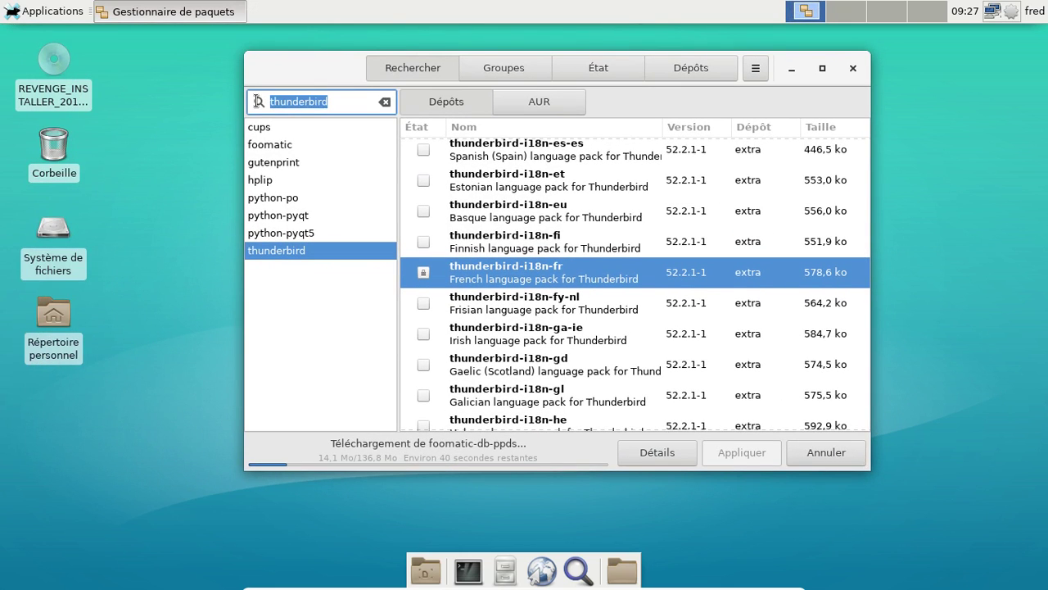
pyautogui.write('system-config')
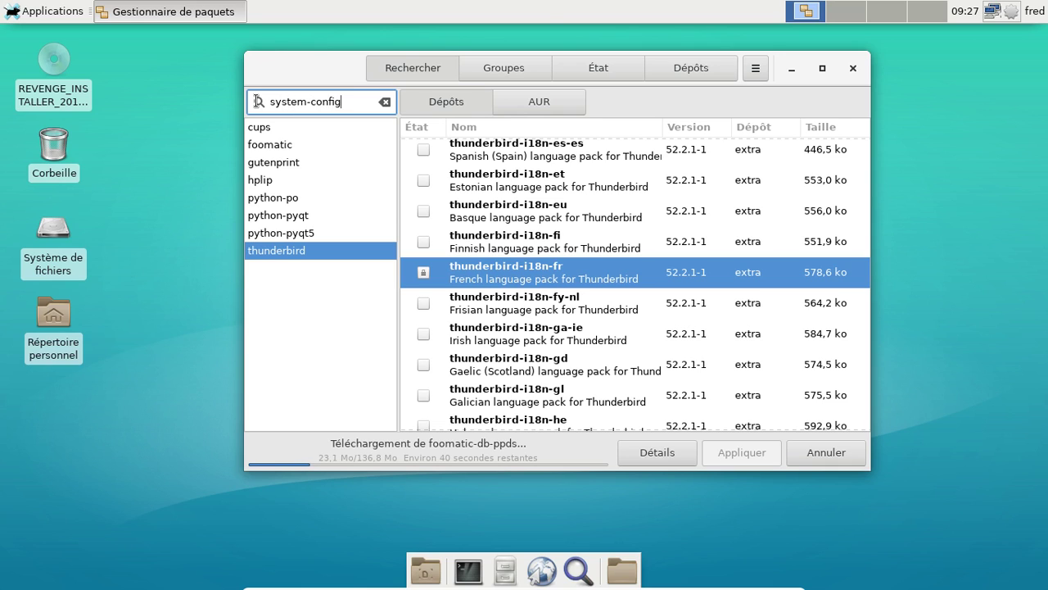
pyautogui.press('Return')
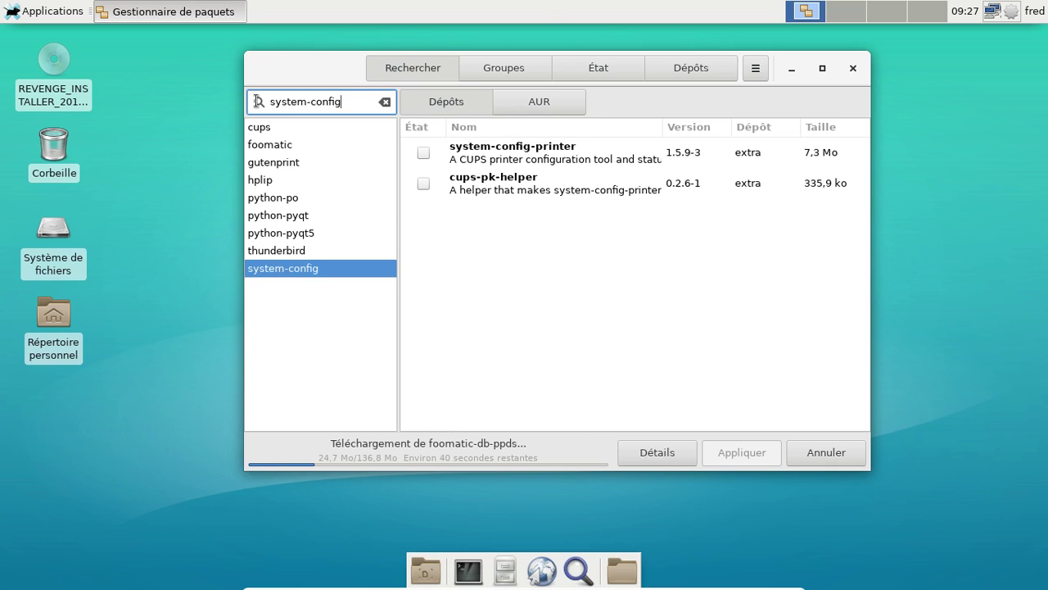
pyautogui.click(423, 152)
# Search for gtk3 and mark the gtk3-print-backends package for installation
pyautogui.moveTo(351, 105); pyautogui.dragTo(264, 100)
pyautogui.write('gtk')
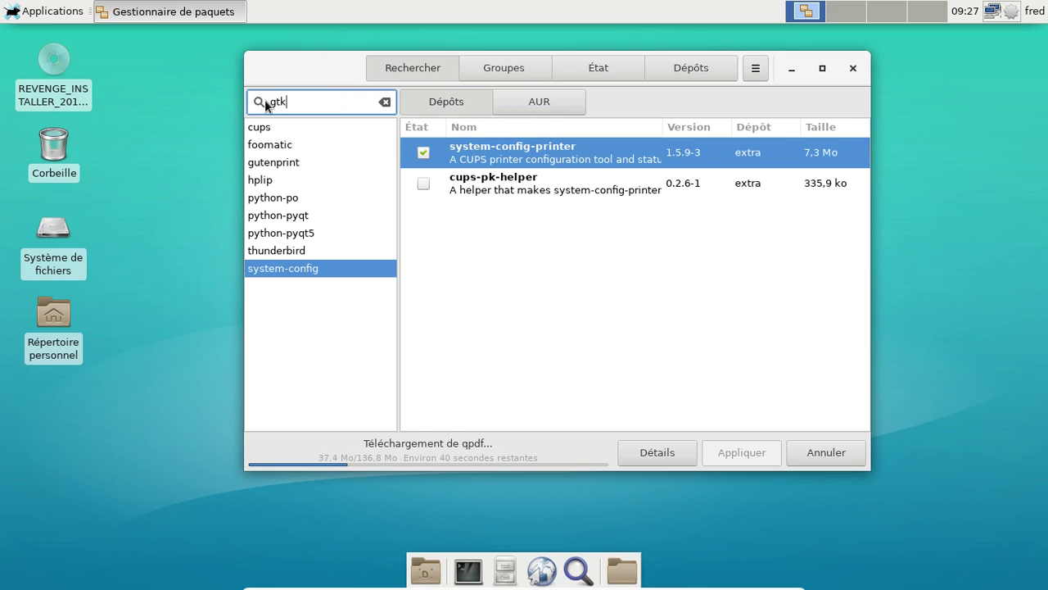
pyautogui.press('Return')
pyautogui.write('3')
pyautogui.press('Return')
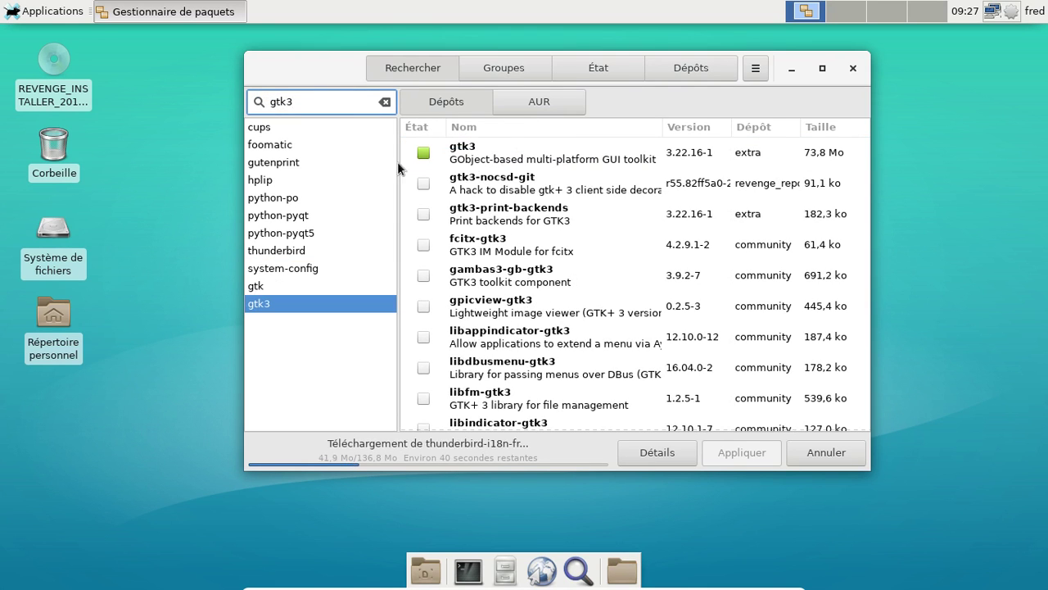
pyautogui.click(425, 213)
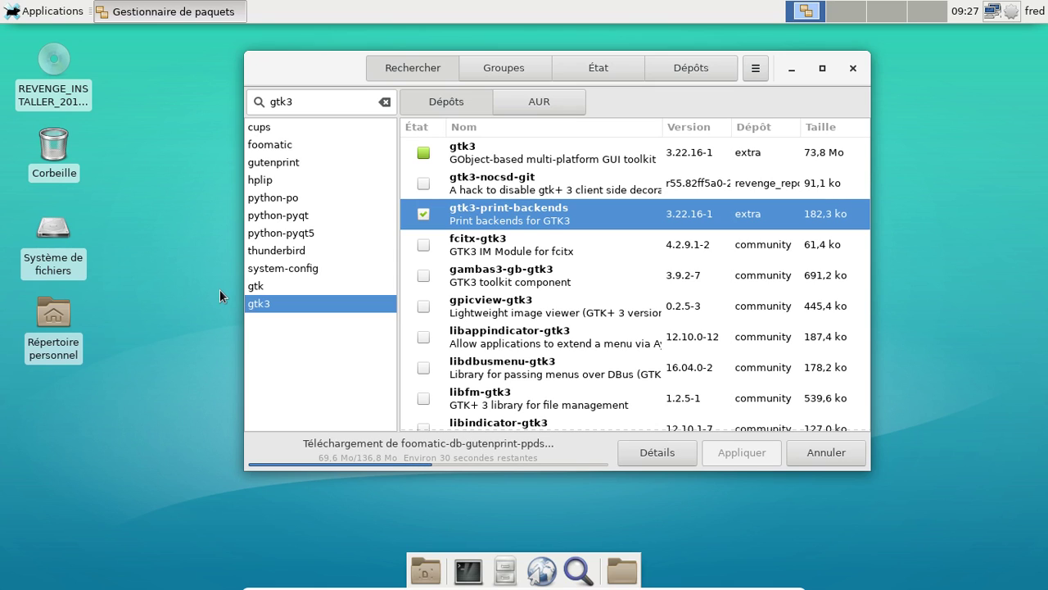
pyautogui.click(49, 12)
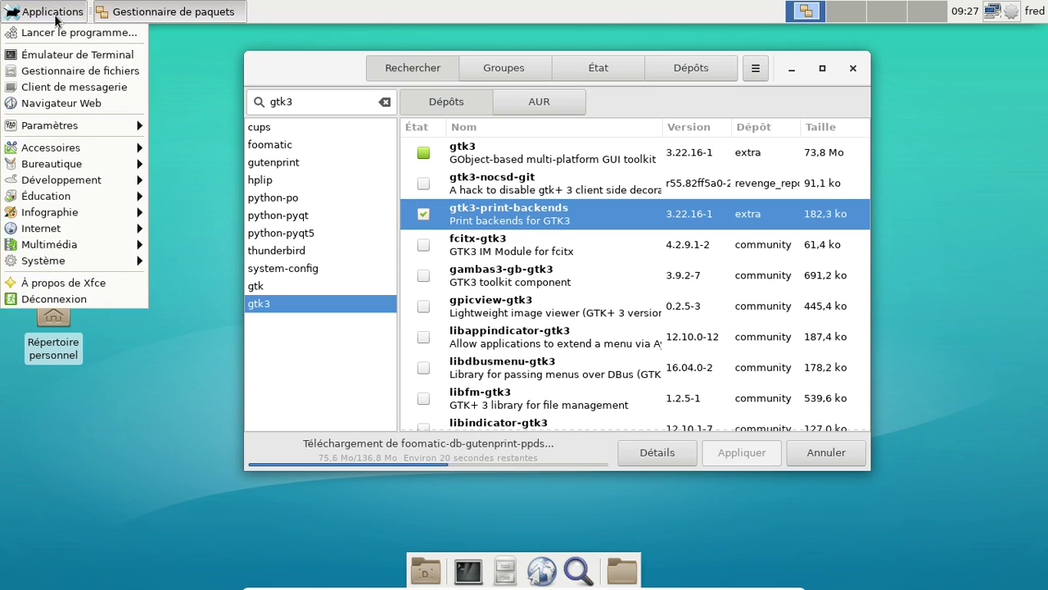
pyautogui.moveTo(89, 148)
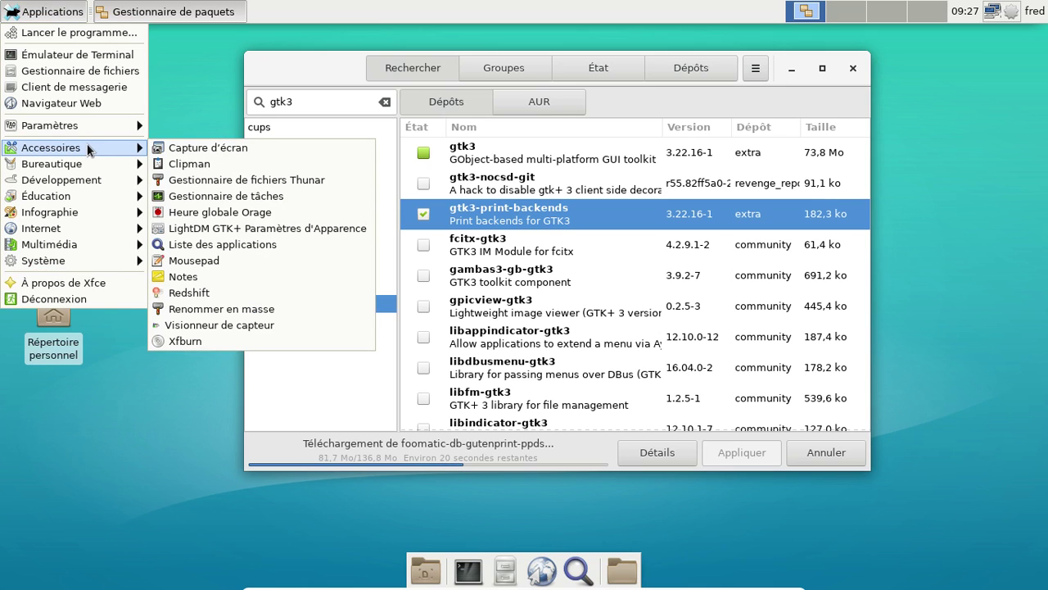
pyautogui.click(253, 54)
# Open the dialog for adding new items to the desktop panel and add Menu Whisker
pyautogui.rightClick(302, 11)
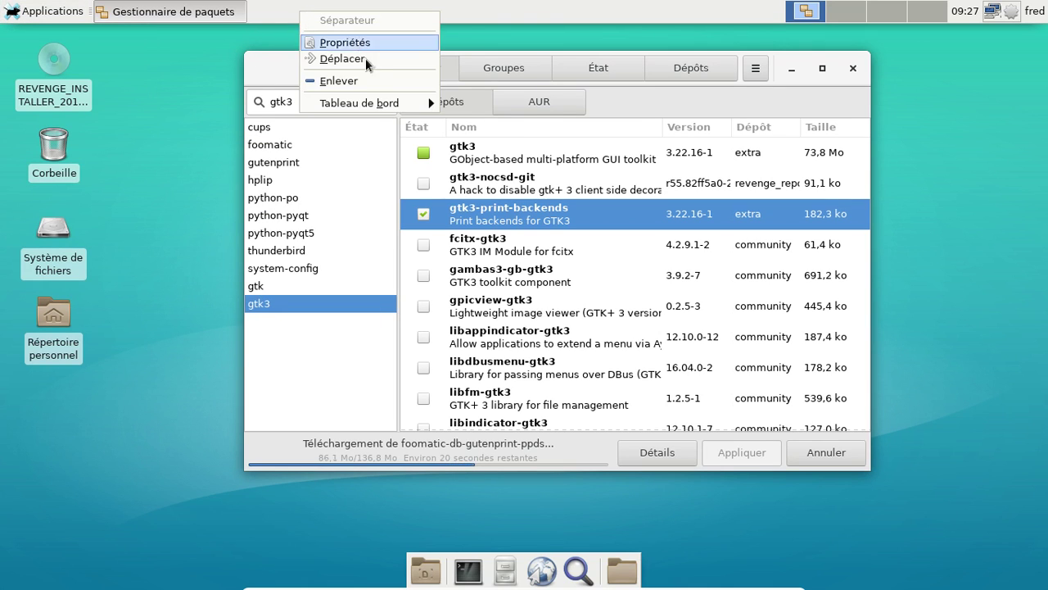
pyautogui.moveTo(388, 104)
pyautogui.click(500, 166)
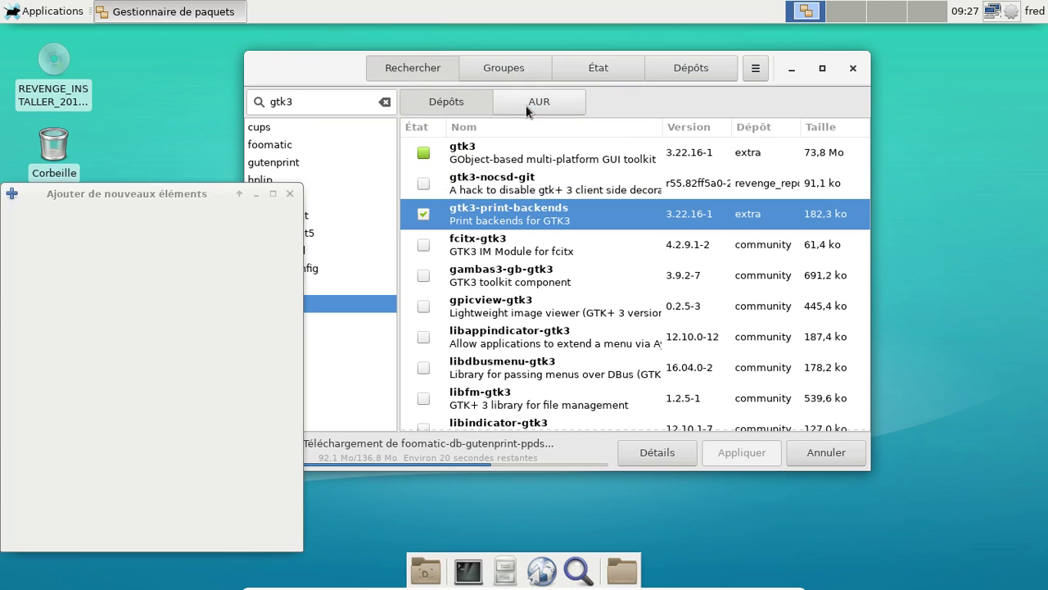
pyautogui.scroll(-5, 168, 352)
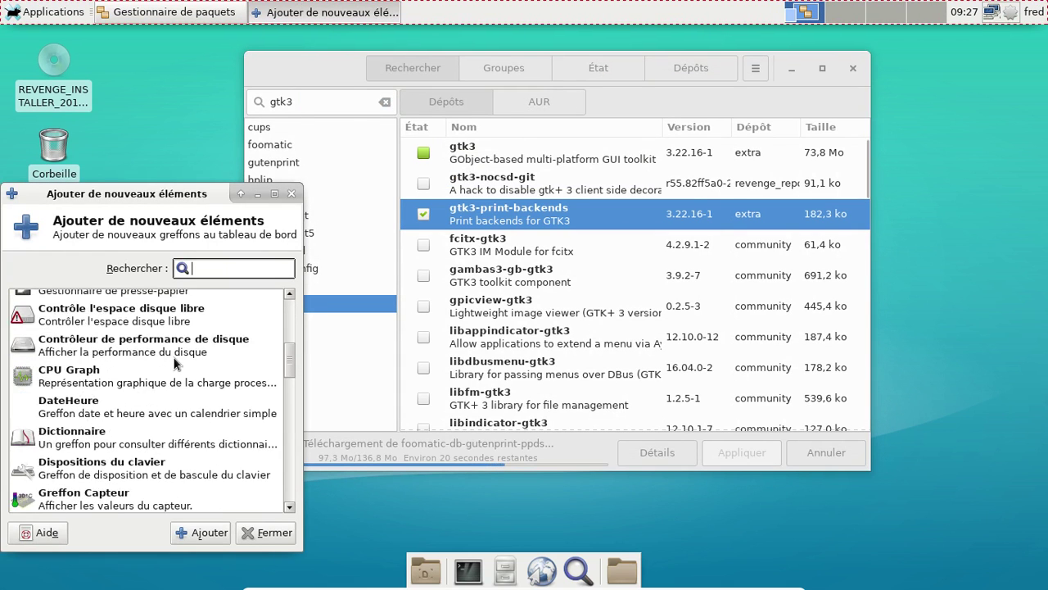
pyautogui.scroll(-1, 173, 363)
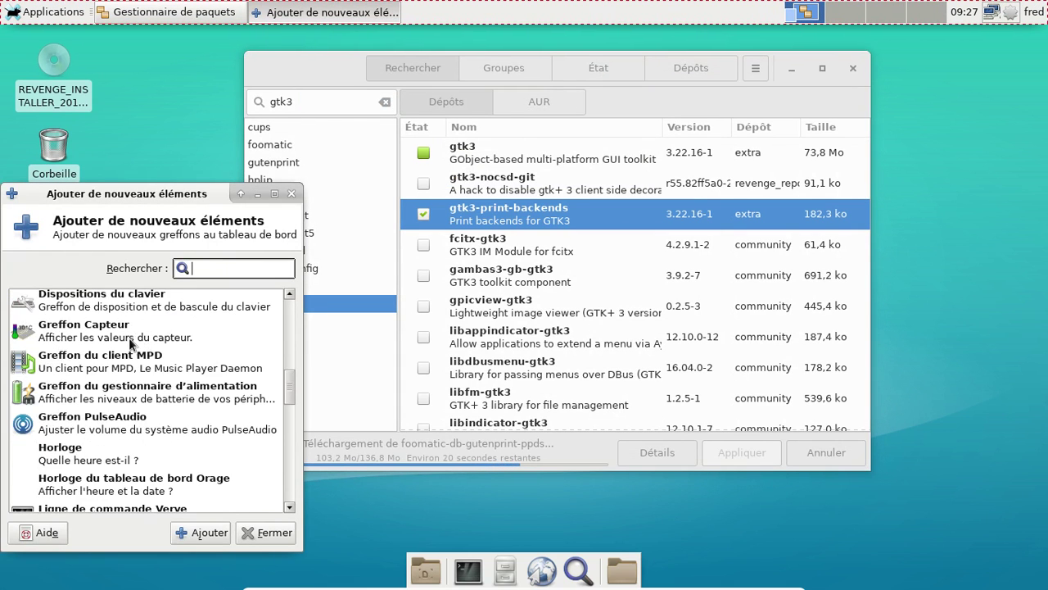
pyautogui.scroll(-3, 129, 344)
pyautogui.scroll(-5, 129, 344)
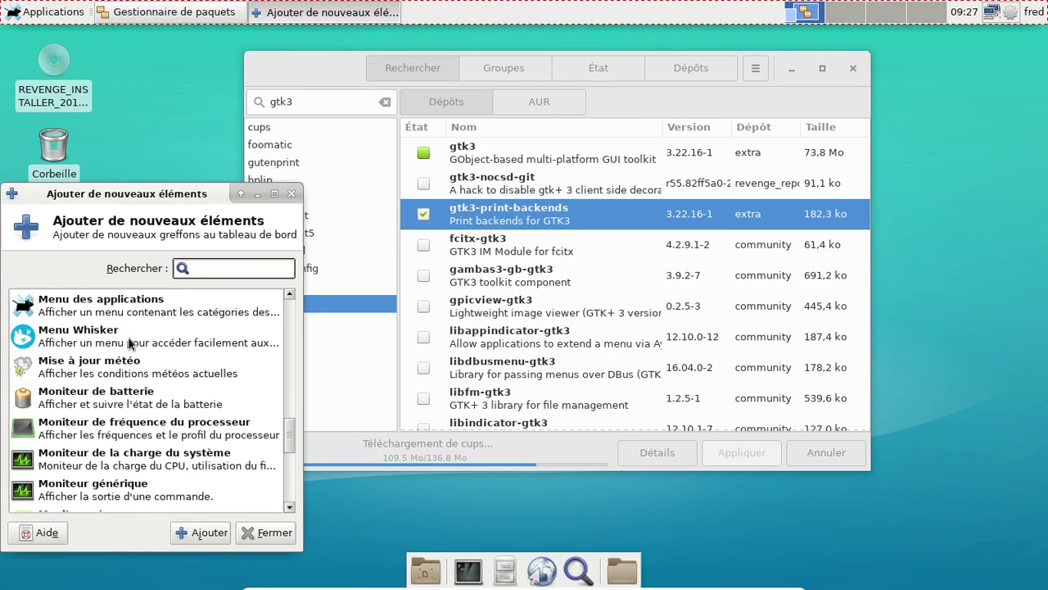
pyautogui.scroll(-1, 128, 344)
pyautogui.click(105, 316)
pyautogui.click(202, 538)
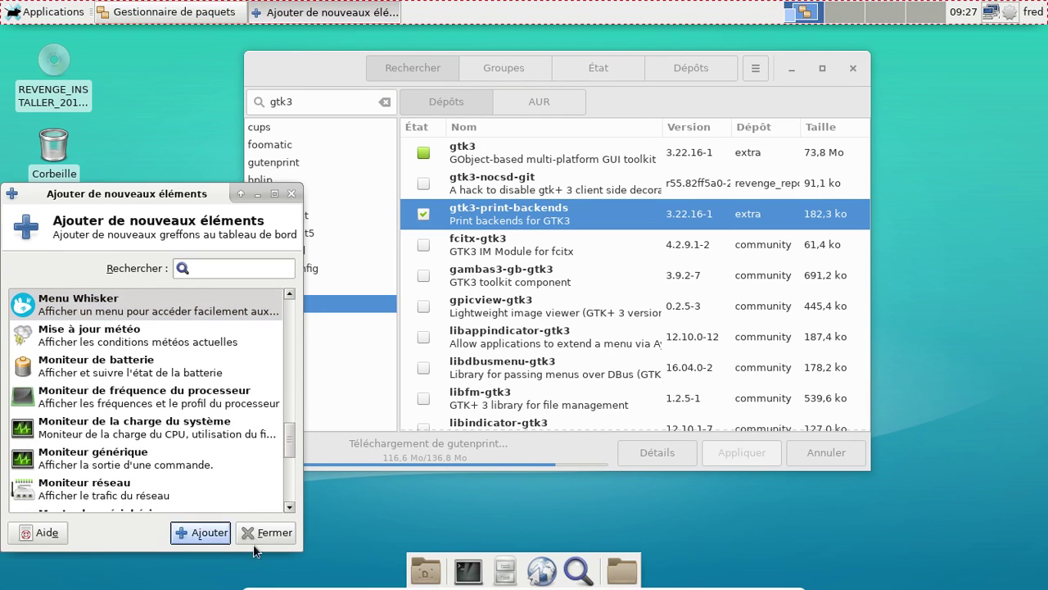
# Add the Mise à jour météo and Greffon PulseAudio items to the panel and close the dialog
pyautogui.click(86, 344)
pyautogui.click(204, 534)
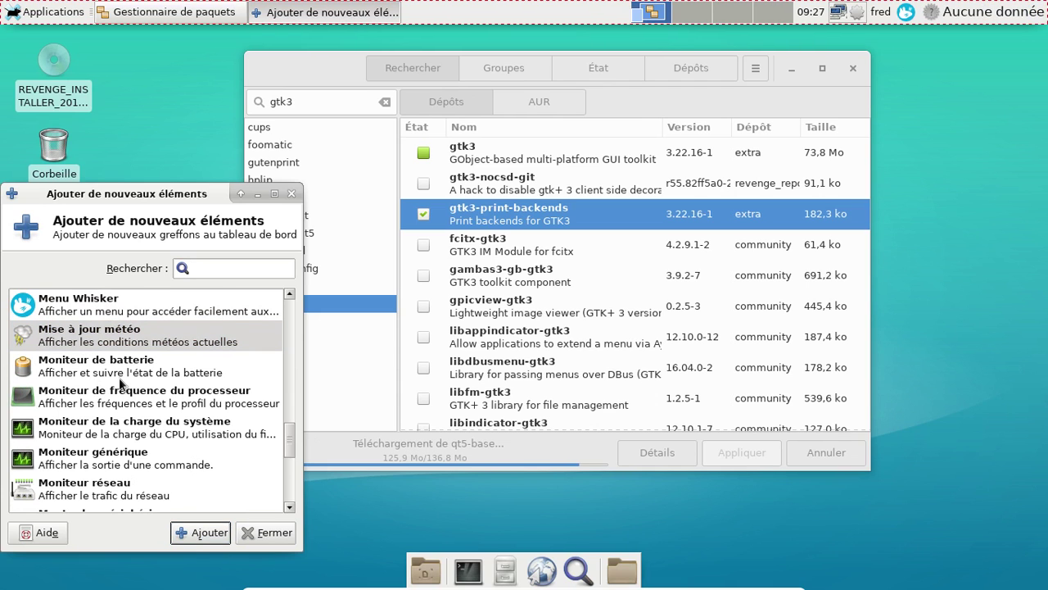
pyautogui.scroll(-3, 119, 377)
pyautogui.scroll(-3, 119, 378)
pyautogui.scroll(7, 119, 378)
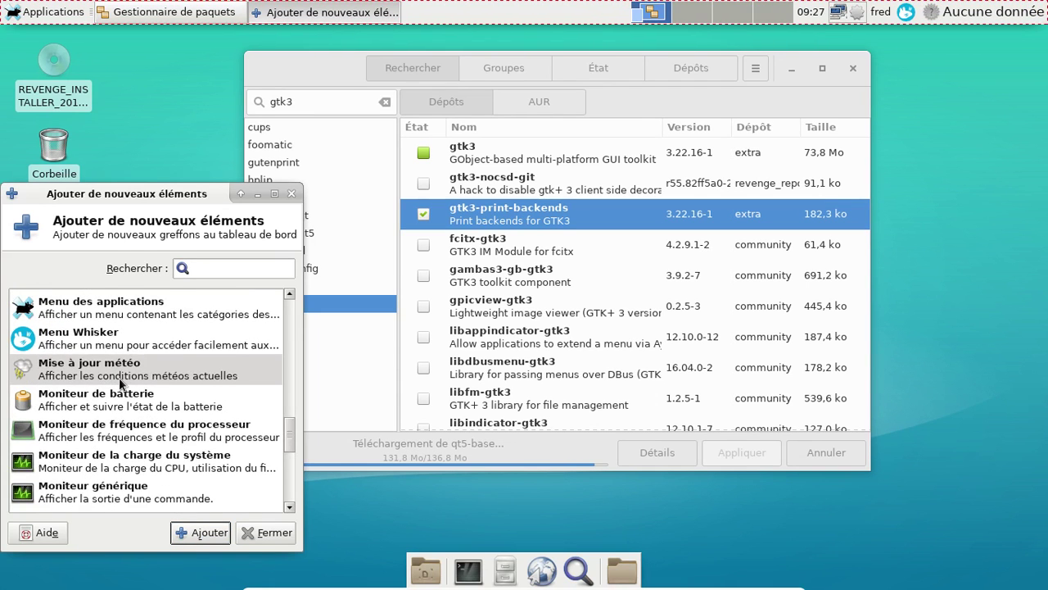
pyautogui.scroll(3, 119, 378)
pyautogui.scroll(5, 120, 384)
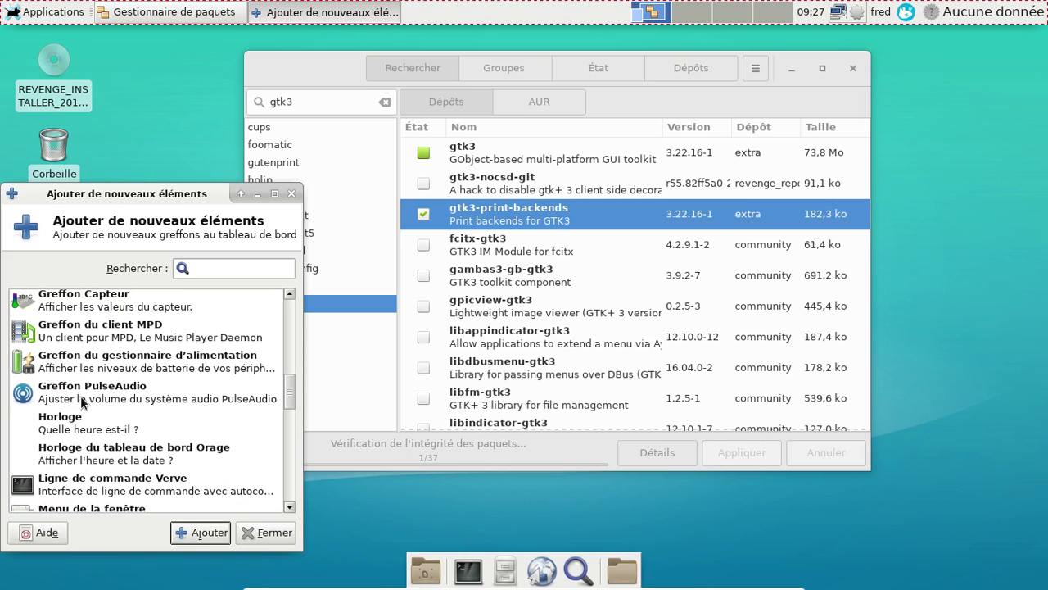
pyautogui.click(123, 391)
pyautogui.click(211, 534)
pyautogui.click(269, 532)
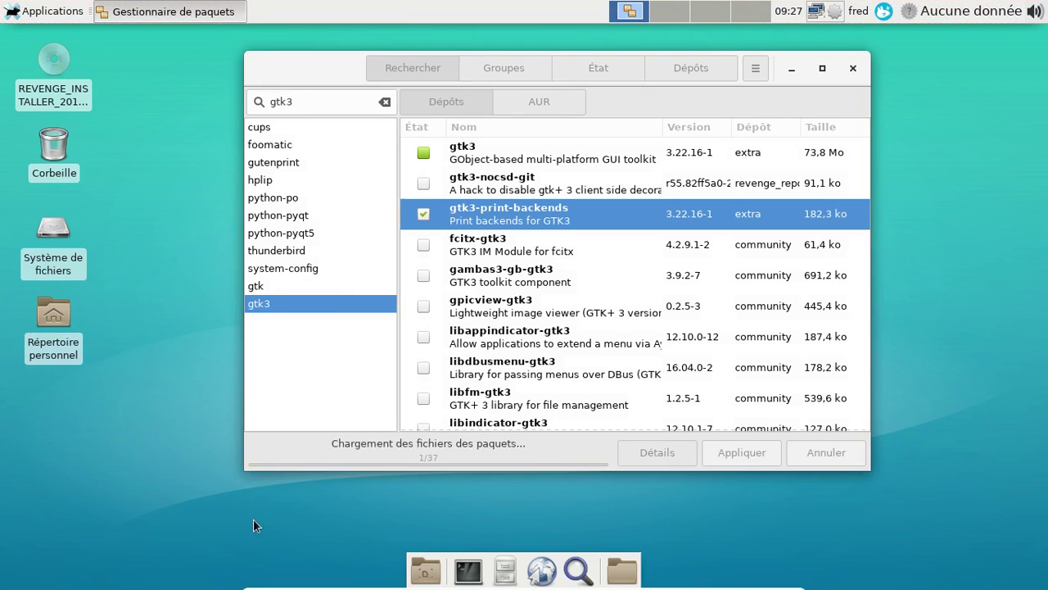
# Move the Whisker menu to the beginning of the panel, before the Applications menu
pyautogui.rightClick(881, 13)
pyautogui.click(772, 84)
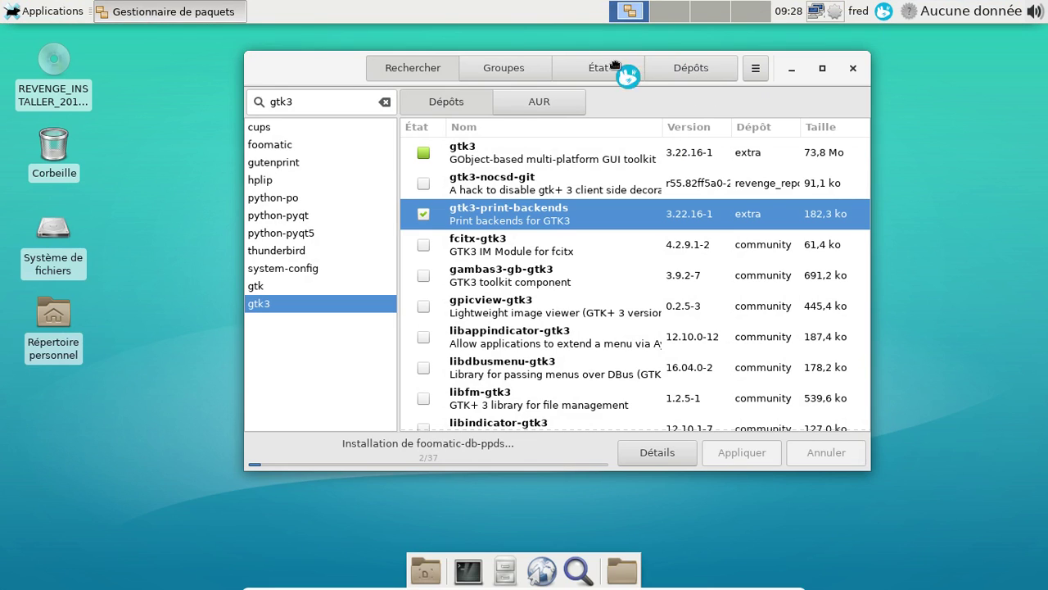
pyautogui.click(12, 11)
# Remove Menu des applications from the panel and open the Whisker menu
pyautogui.rightClick(36, 13)
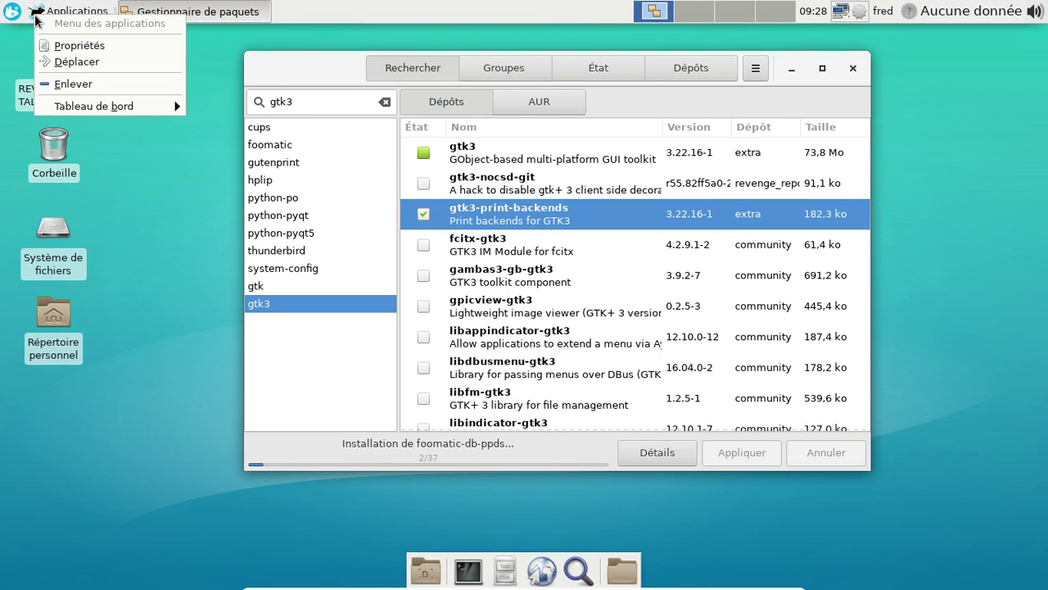
pyautogui.click(68, 83)
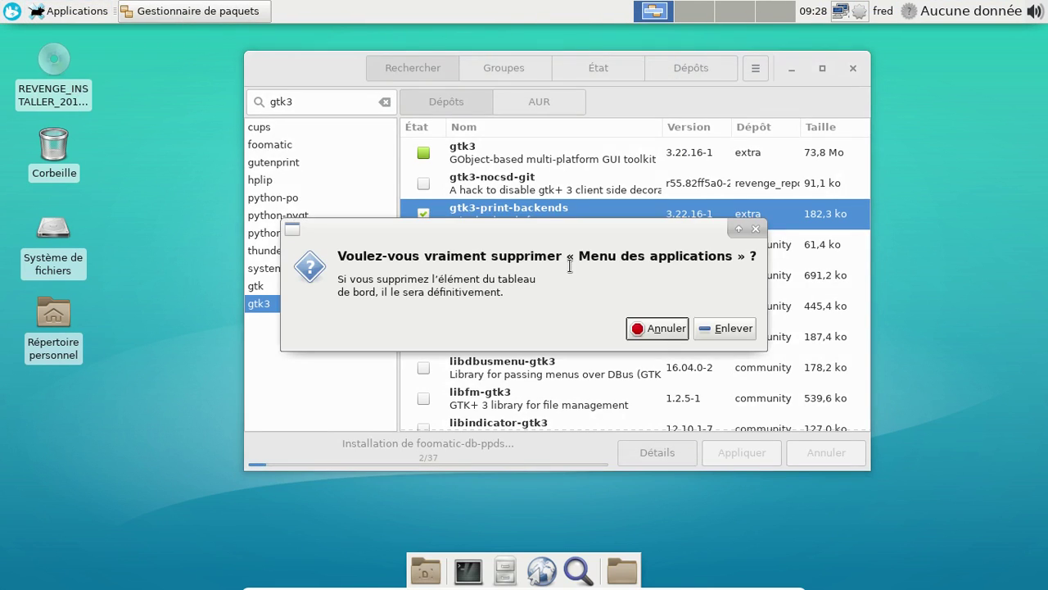
pyautogui.click(716, 328)
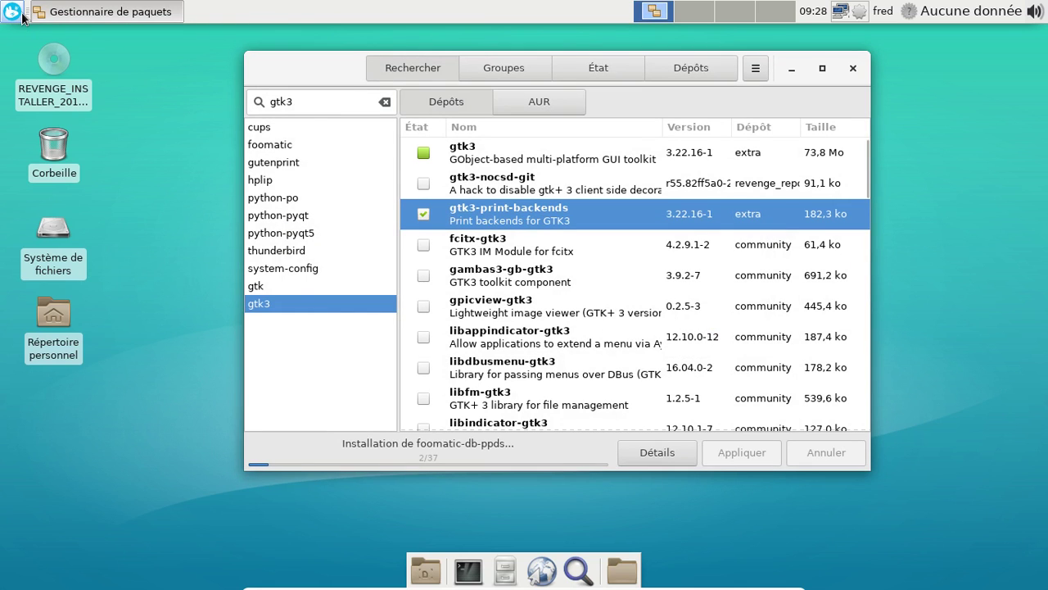
pyautogui.click(21, 13)
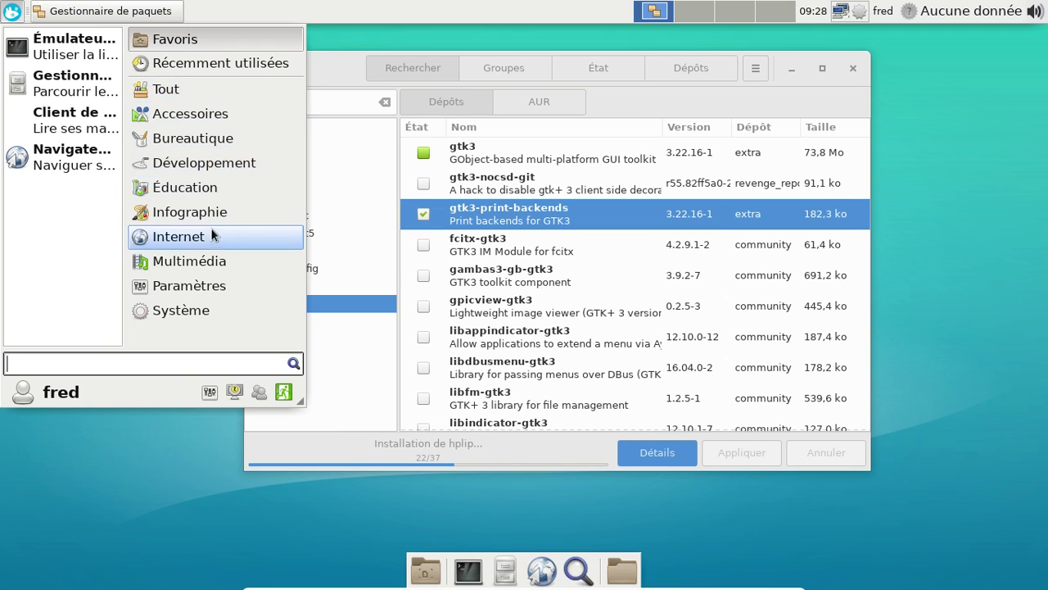
# Search the Whisker menu for "app" and open the Apparence settings
pyautogui.click(189, 312)
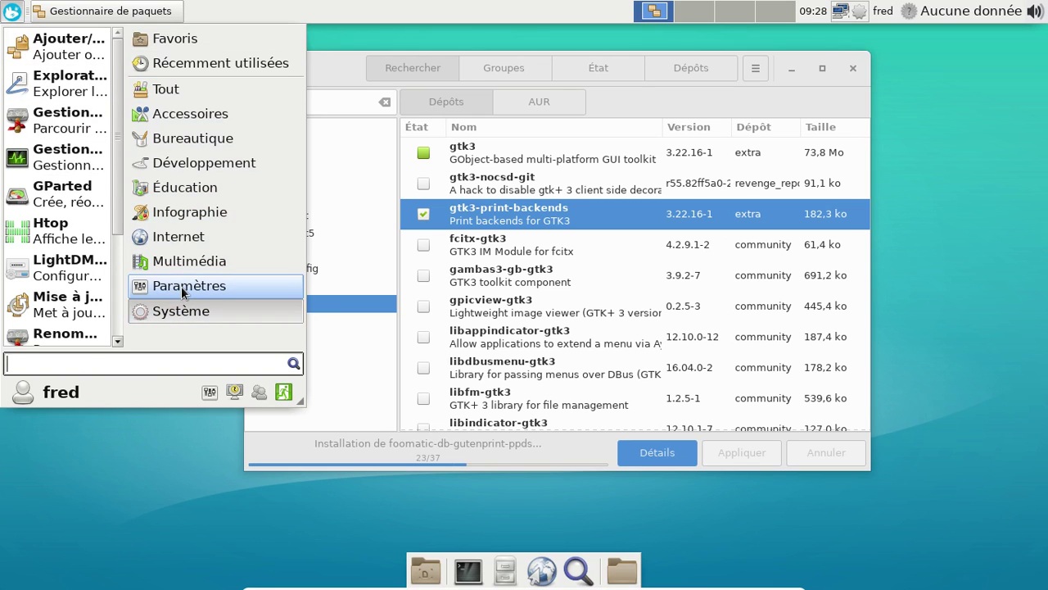
pyautogui.write('app')
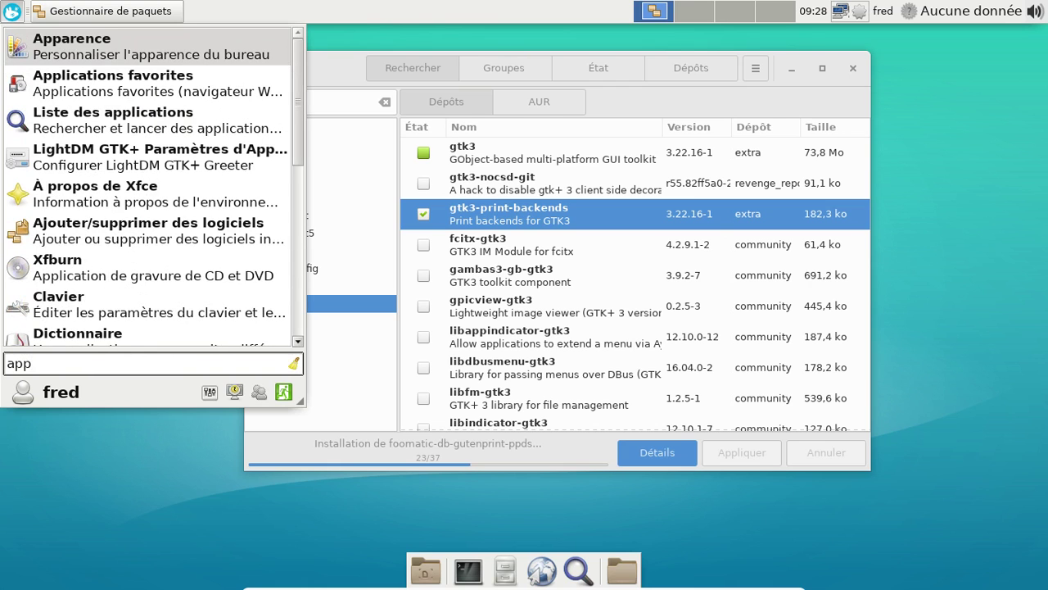
pyautogui.click(166, 40)
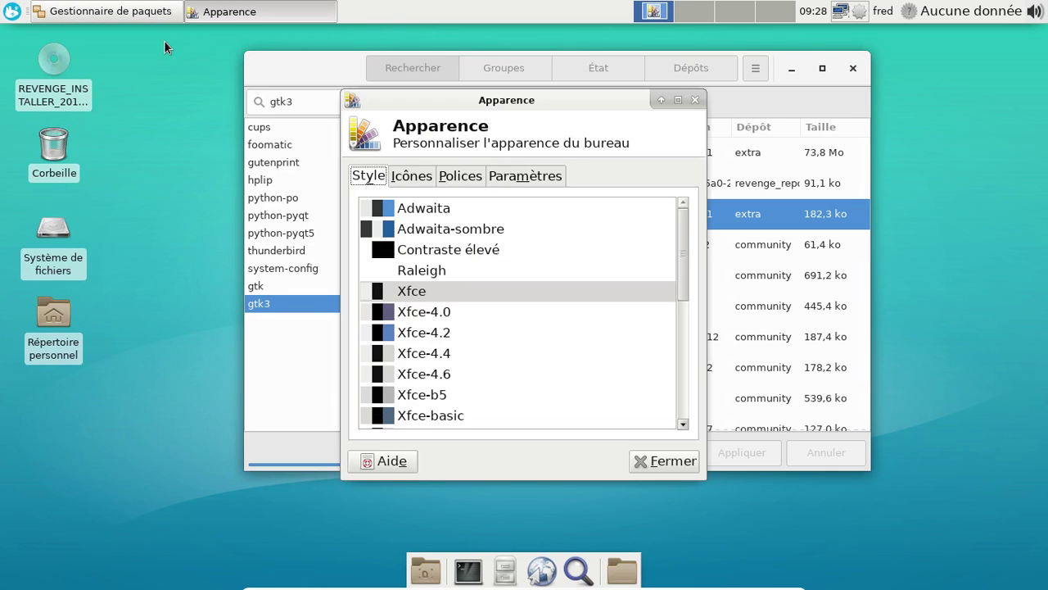
# Set the default Sans font's size to 9 and close the Apparence settings
pyautogui.click(462, 176)
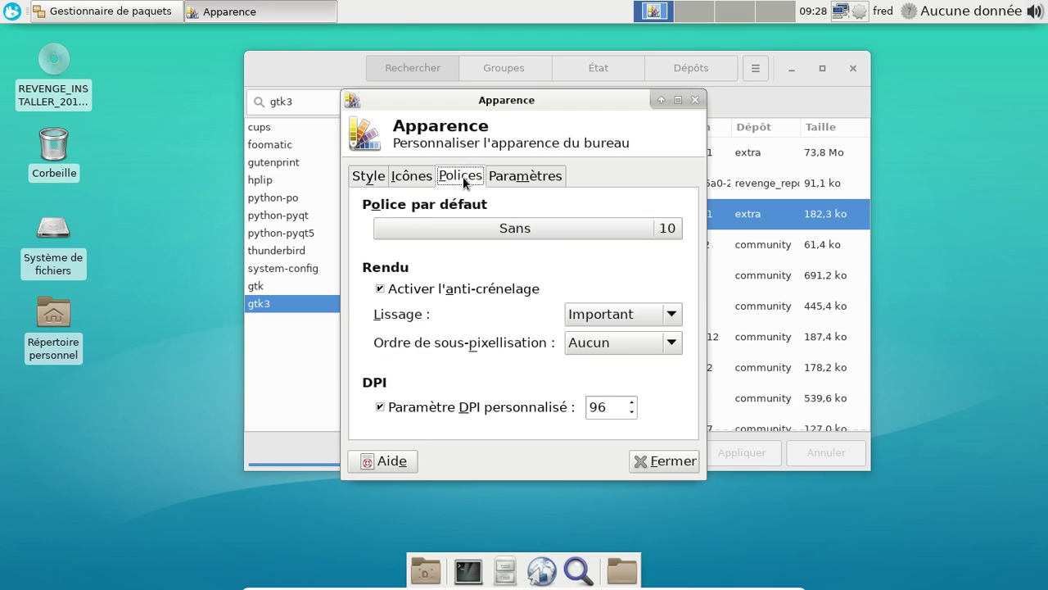
pyautogui.click(666, 230)
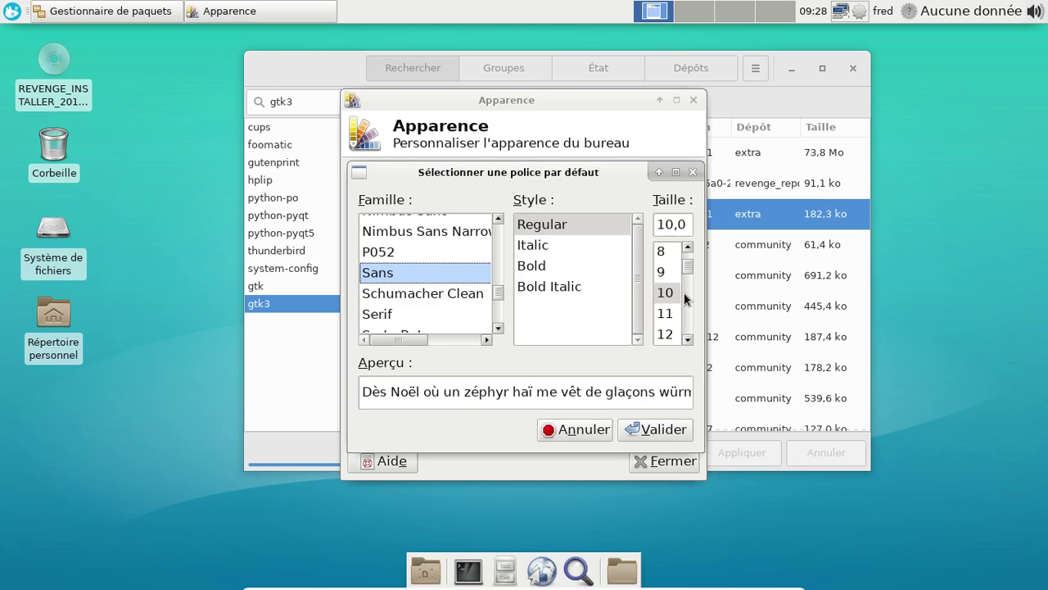
pyautogui.click(665, 273)
pyautogui.click(636, 432)
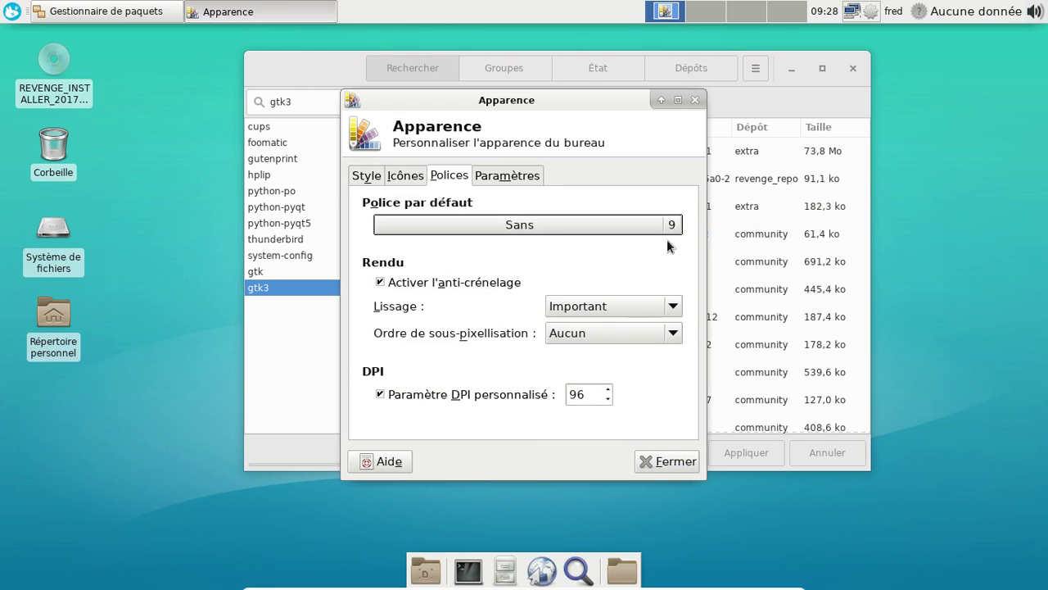
pyautogui.click(668, 460)
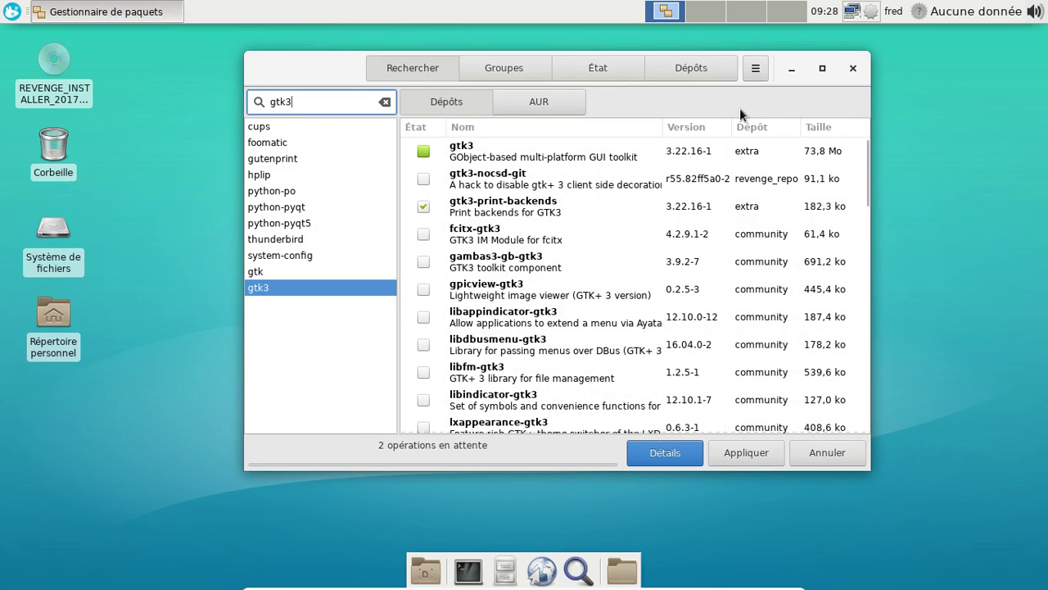
# Open the properties of the Mise à jour météo item in the desktop panel
pyautogui.click(1000, 13)
pyautogui.click(680, 432)
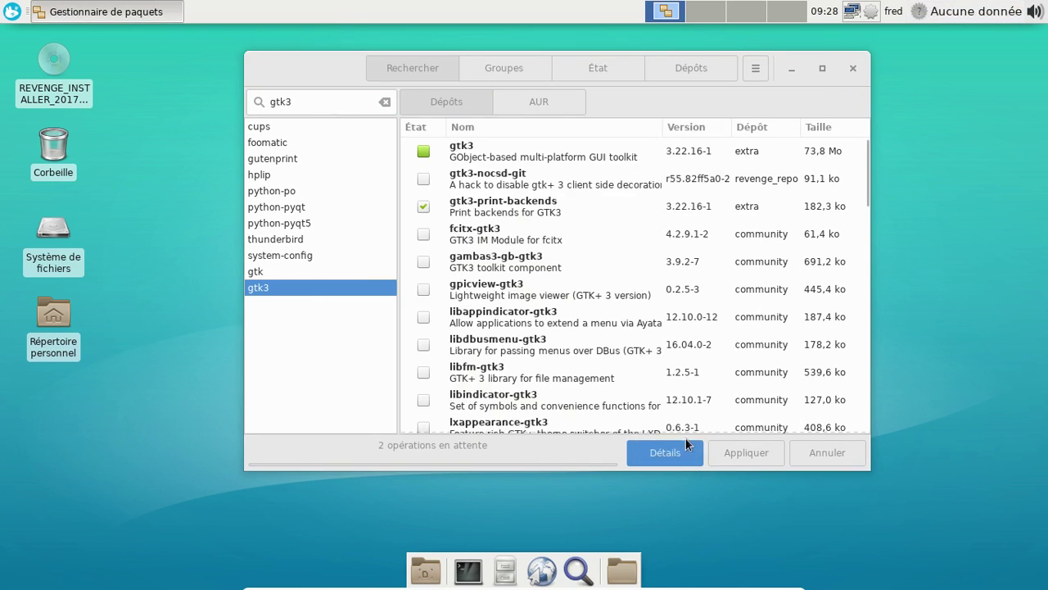
pyautogui.moveTo(942, 15)
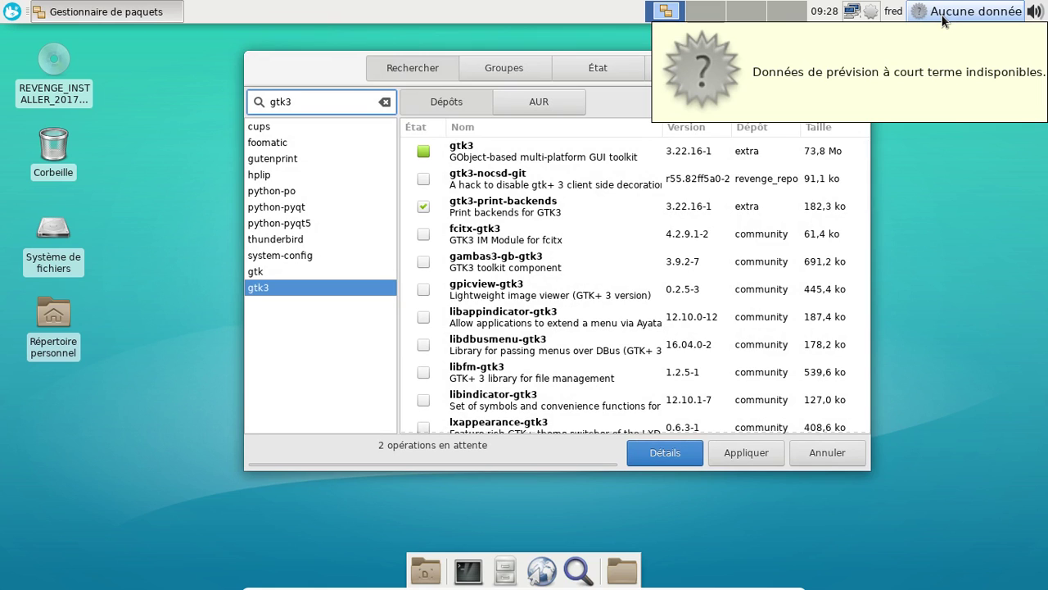
pyautogui.rightClick(942, 16)
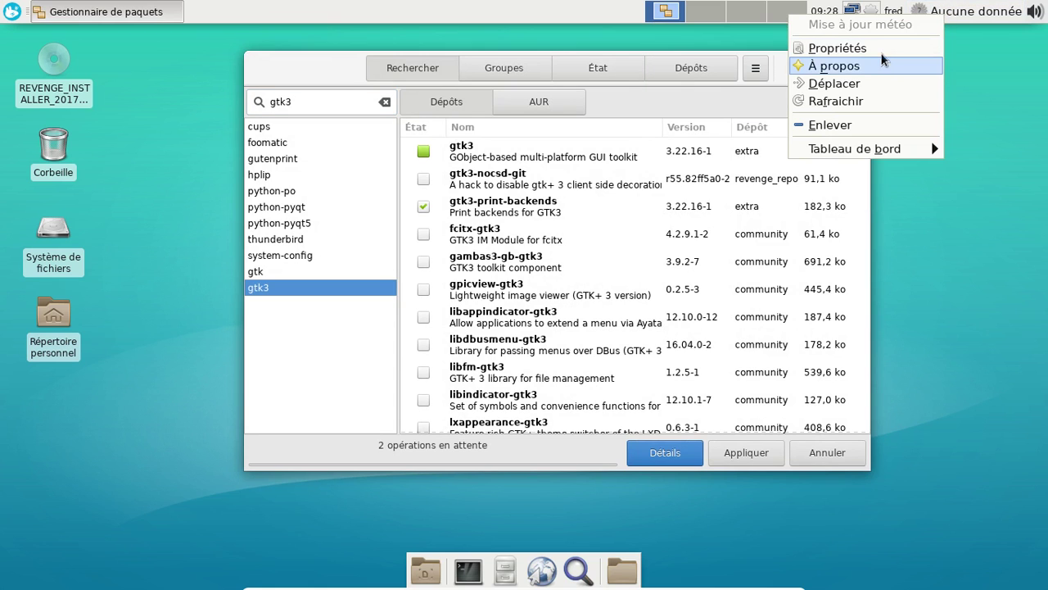
pyautogui.click(878, 46)
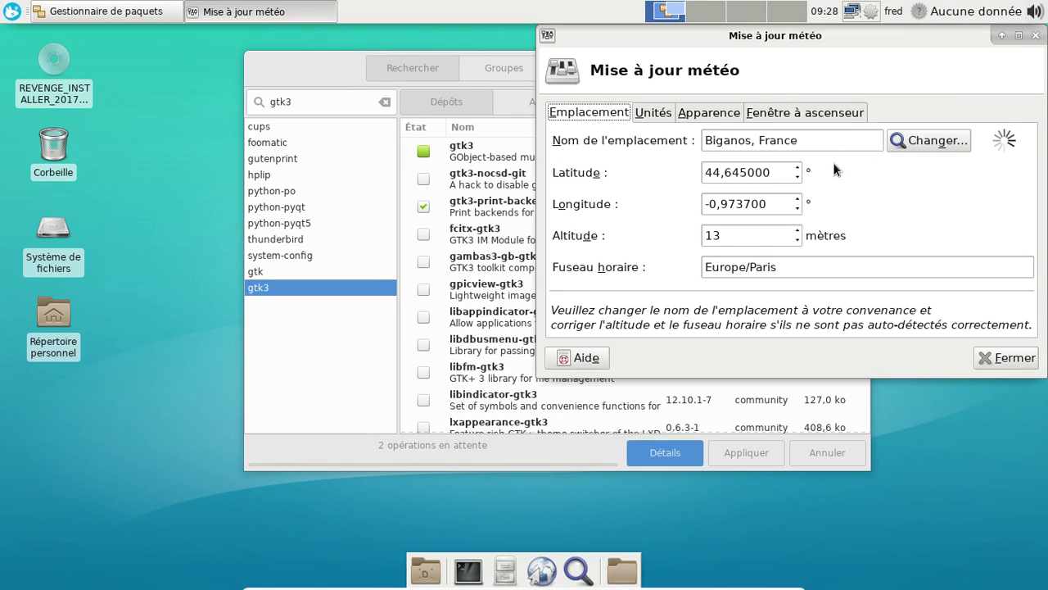
# Remove Direction du vent (DV) and Vitesse du vent (VV) from the weather item's displayed labels and close its properties
pyautogui.click(778, 112)
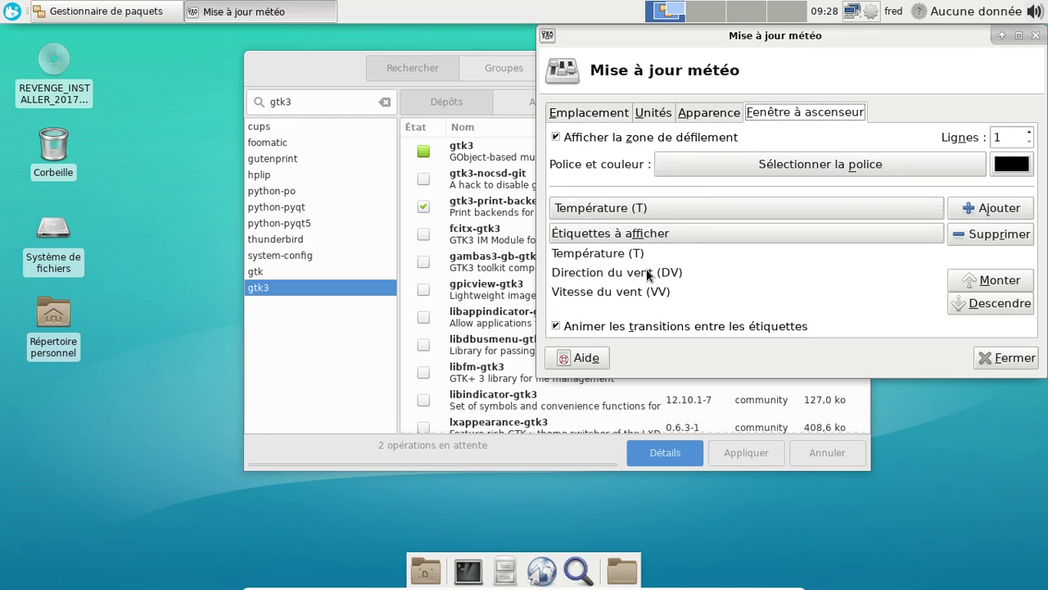
pyautogui.click(910, 267)
pyautogui.click(995, 234)
pyautogui.click(726, 272)
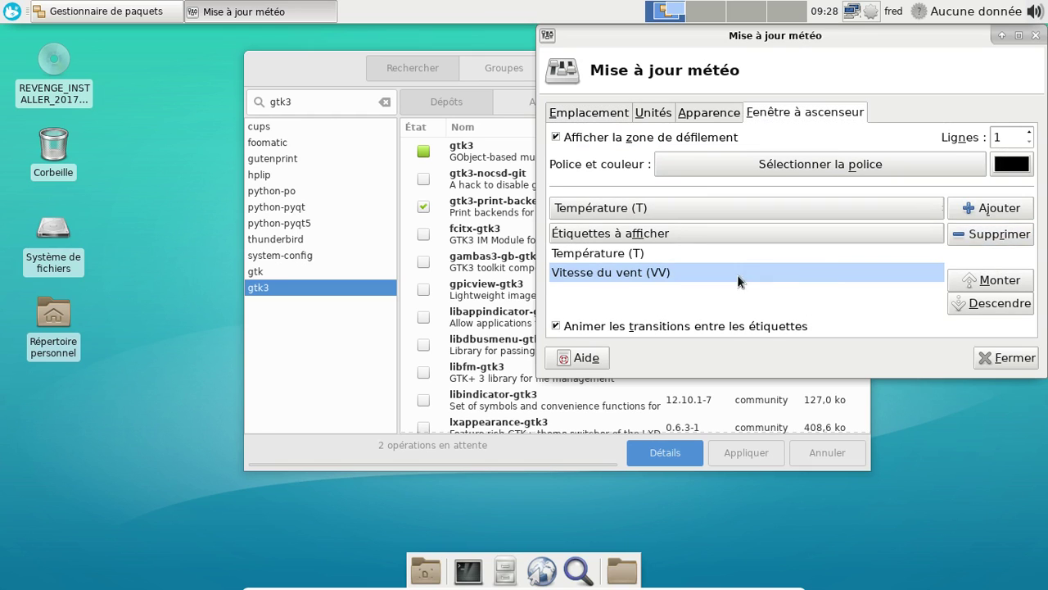
pyautogui.click(974, 239)
pyautogui.click(1005, 358)
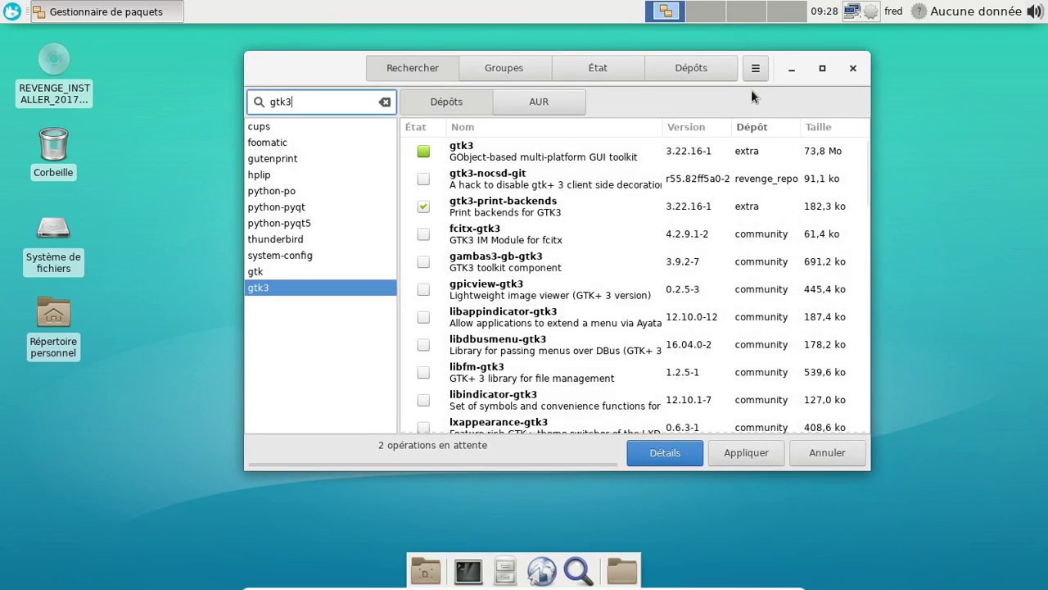
# Examine the packages offered by the revenge_repo repository in the package manager, through to the end of the list
pyautogui.click(702, 72)
pyautogui.click(308, 153)
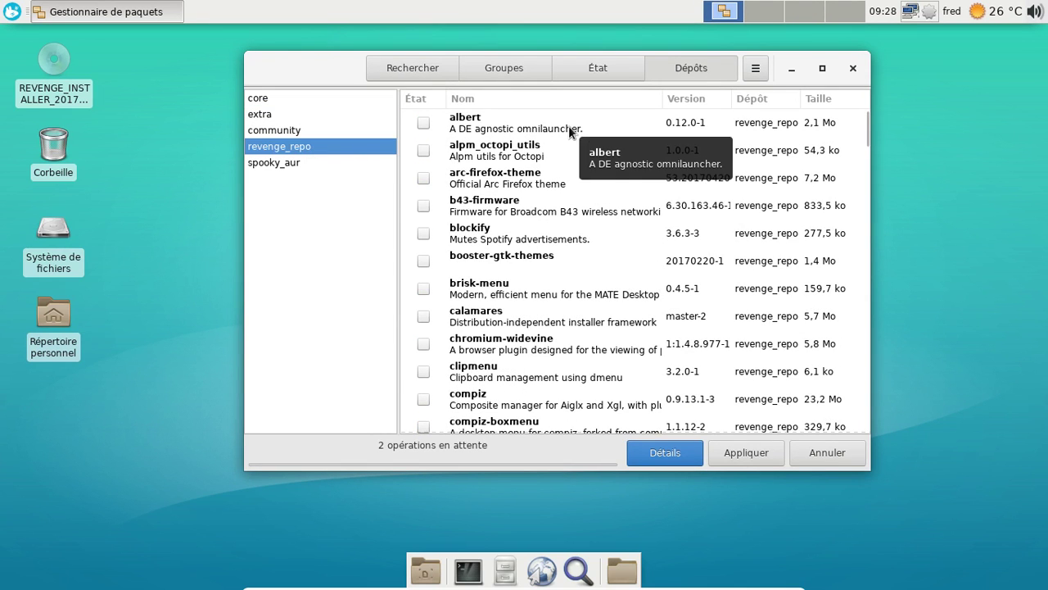
pyautogui.scroll(-3, 569, 130)
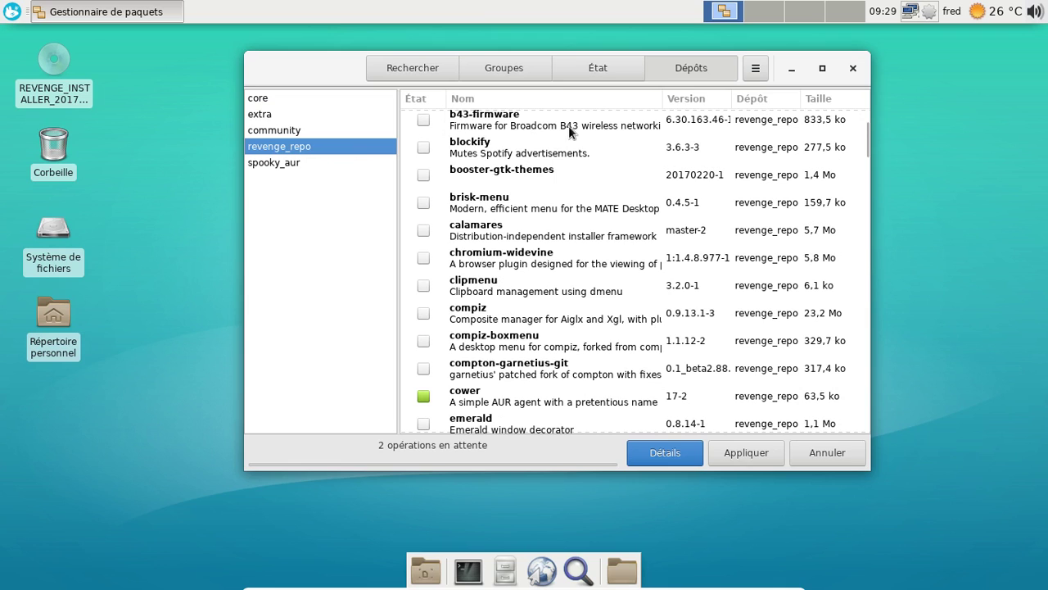
pyautogui.scroll(-3, 569, 125)
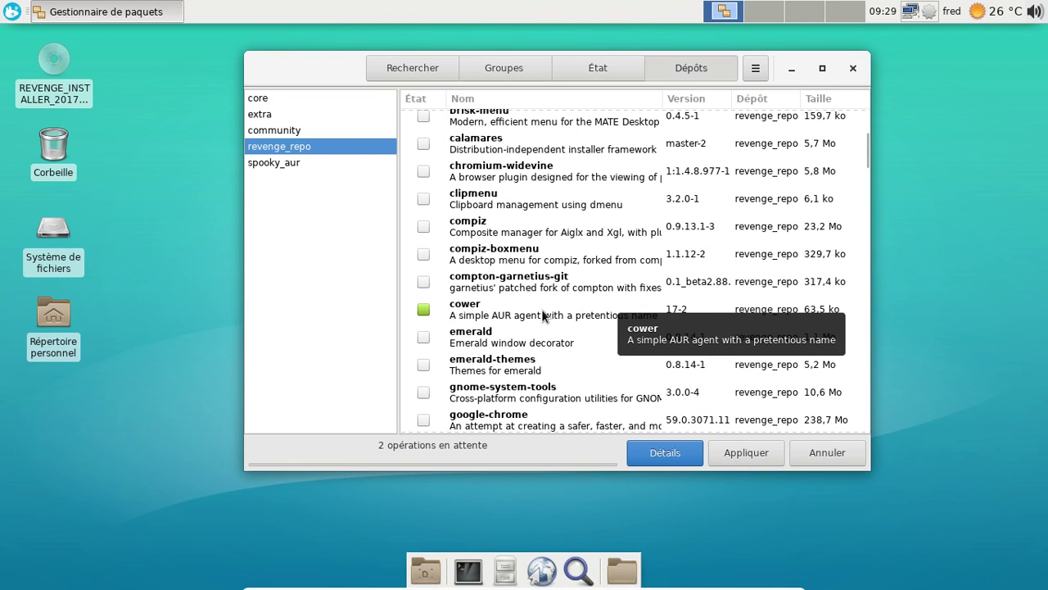
pyautogui.scroll(-2, 544, 311)
pyautogui.scroll(-4, 545, 312)
pyautogui.scroll(-20, 544, 308)
pyautogui.scroll(-7, 545, 310)
pyautogui.scroll(-7, 546, 314)
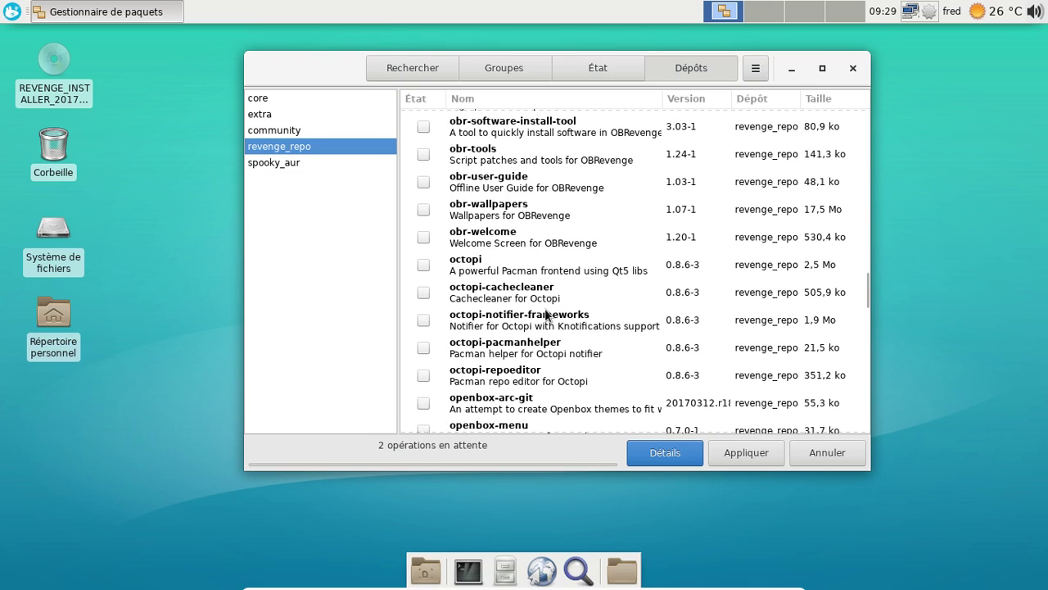
pyautogui.scroll(-9, 544, 315)
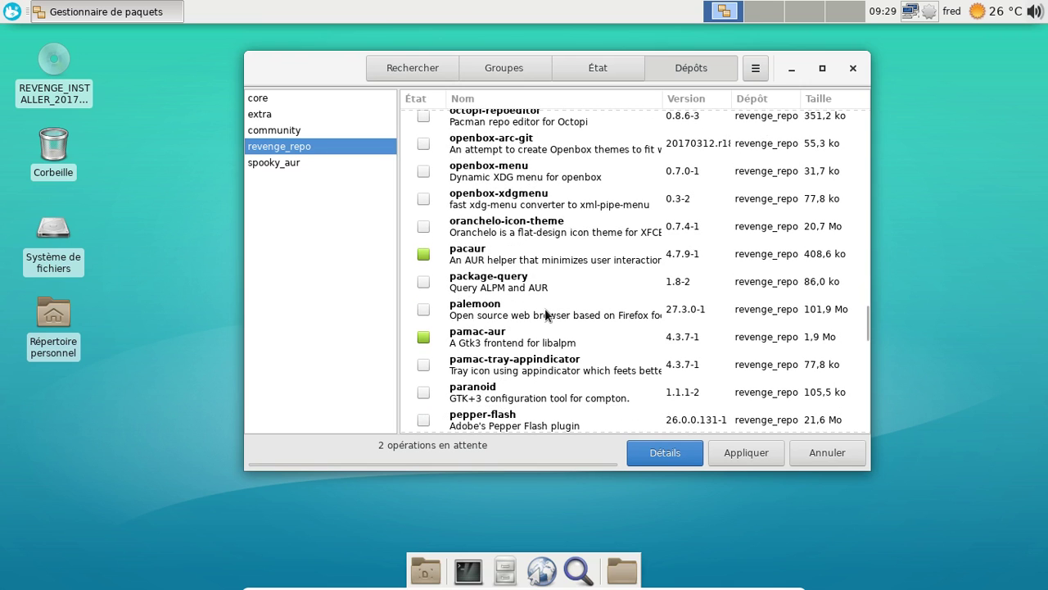
pyautogui.scroll(-5, 543, 251)
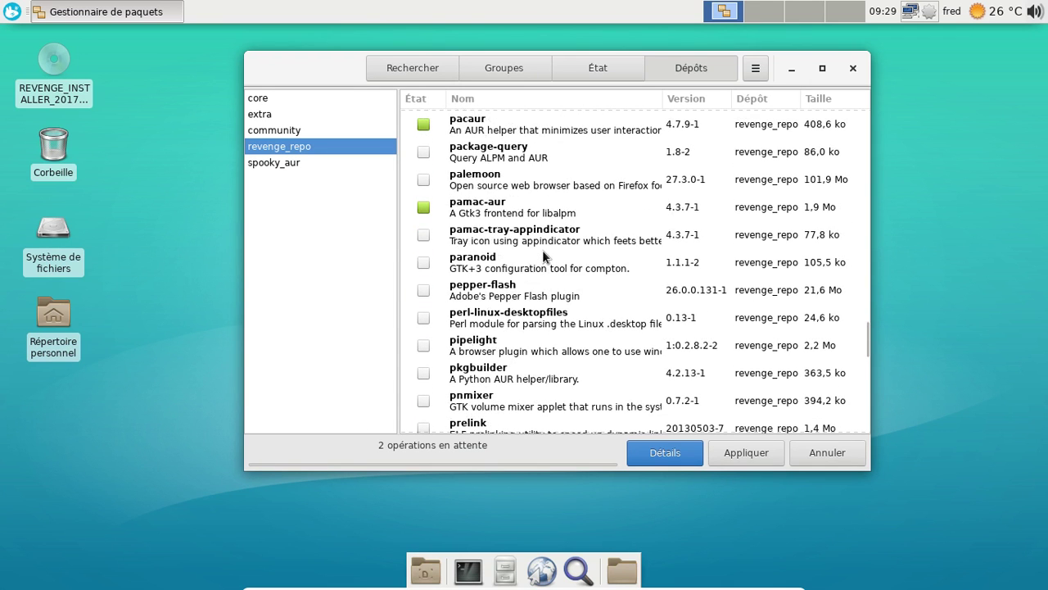
pyautogui.scroll(-6, 543, 252)
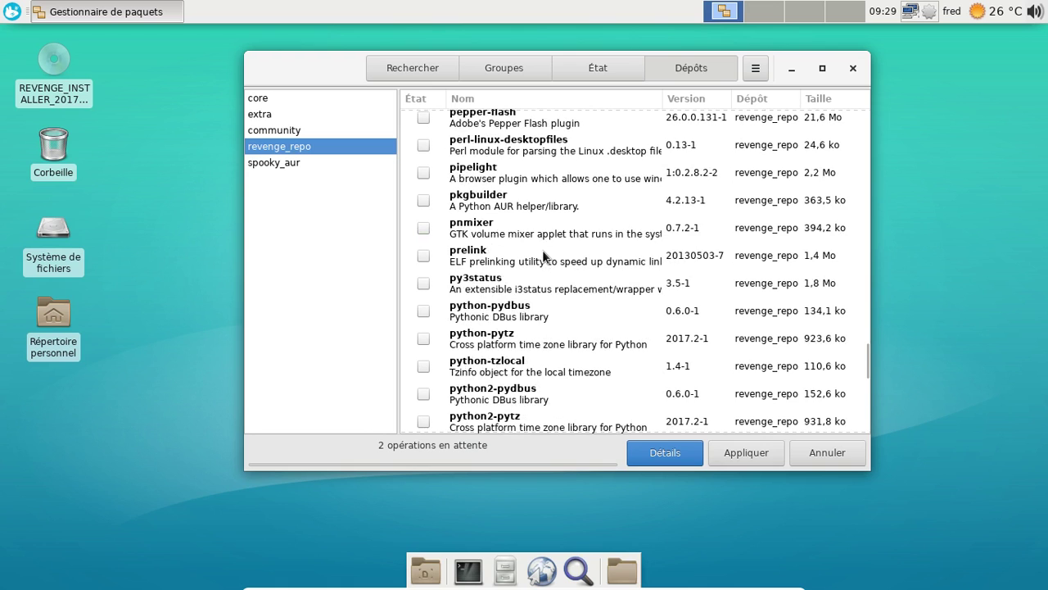
pyautogui.scroll(-3, 543, 252)
pyautogui.scroll(-12, 544, 255)
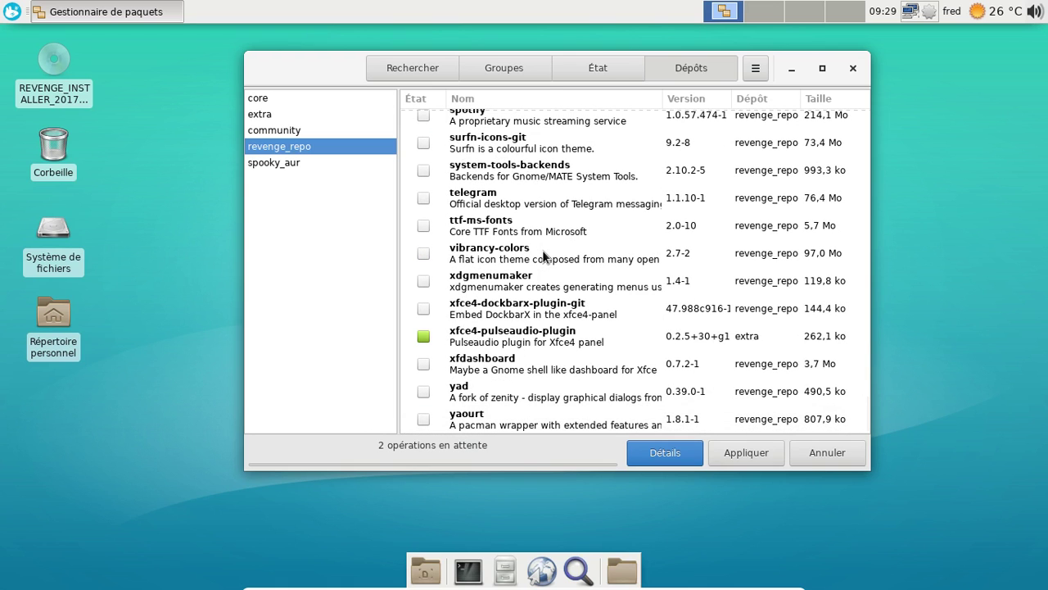
# Examine the packages in the spooky_aur repository and the package manager's additional options
pyautogui.click(306, 163)
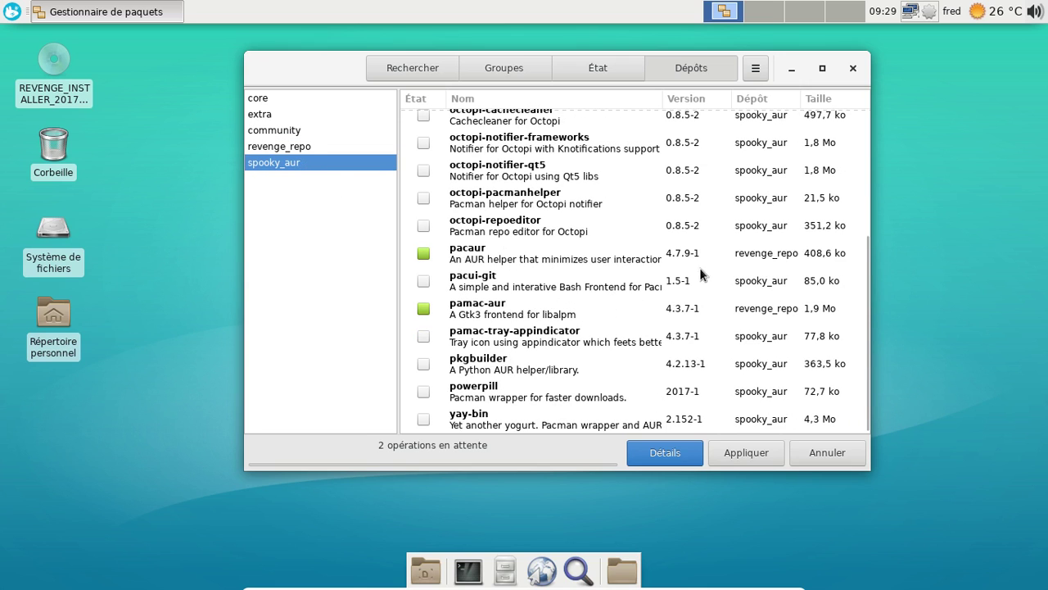
pyautogui.scroll(3, 577, 302)
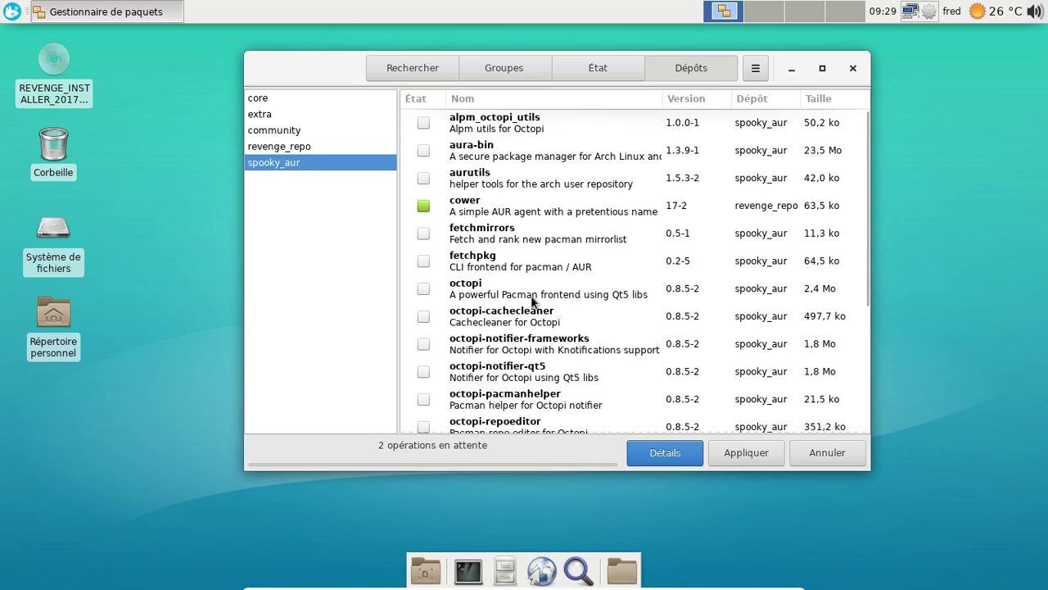
pyautogui.click(754, 72)
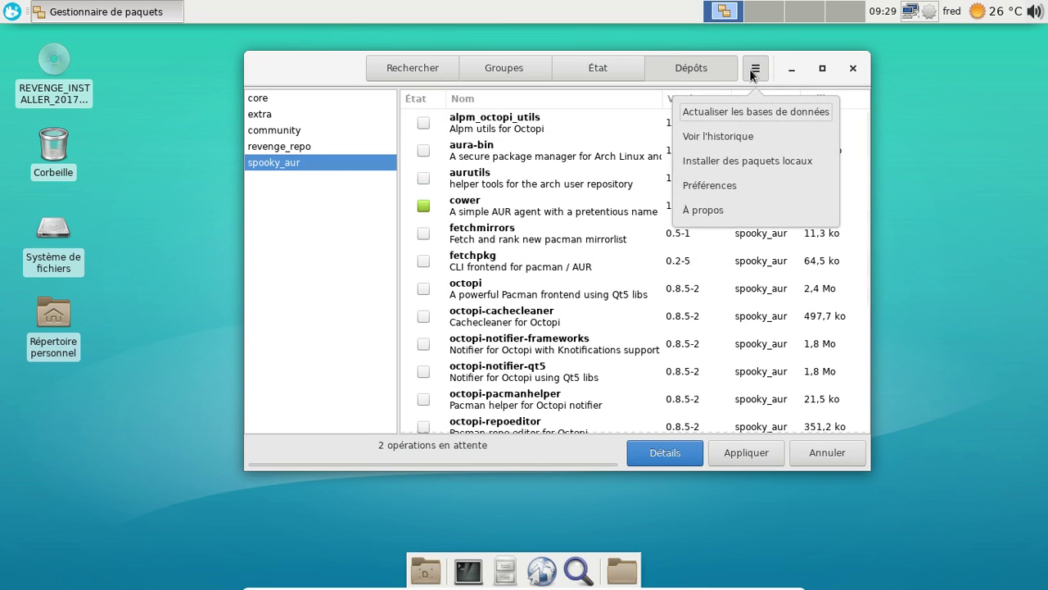
pyautogui.press('Escape')
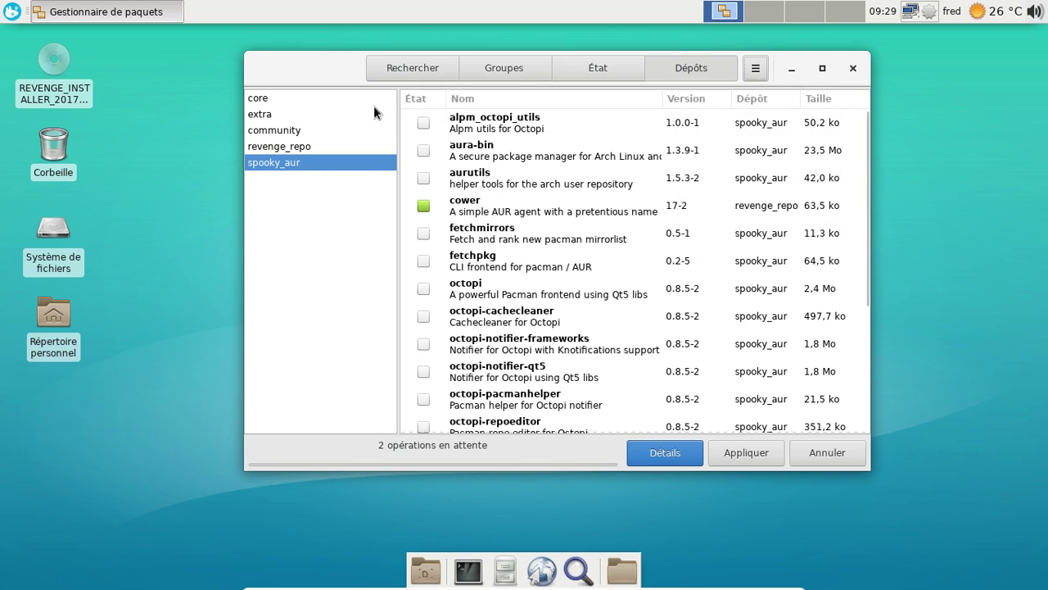
# Apply the pending package operations including gtk3-print-backends, accept the transaction summary, and close the package manager once installation is done
pyautogui.click(409, 70)
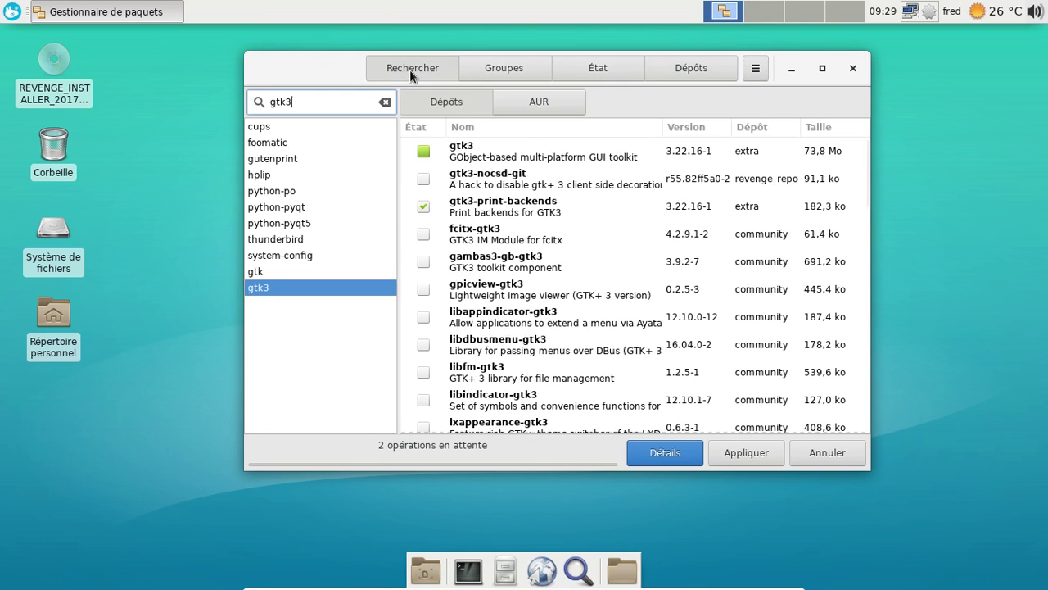
pyautogui.click(742, 452)
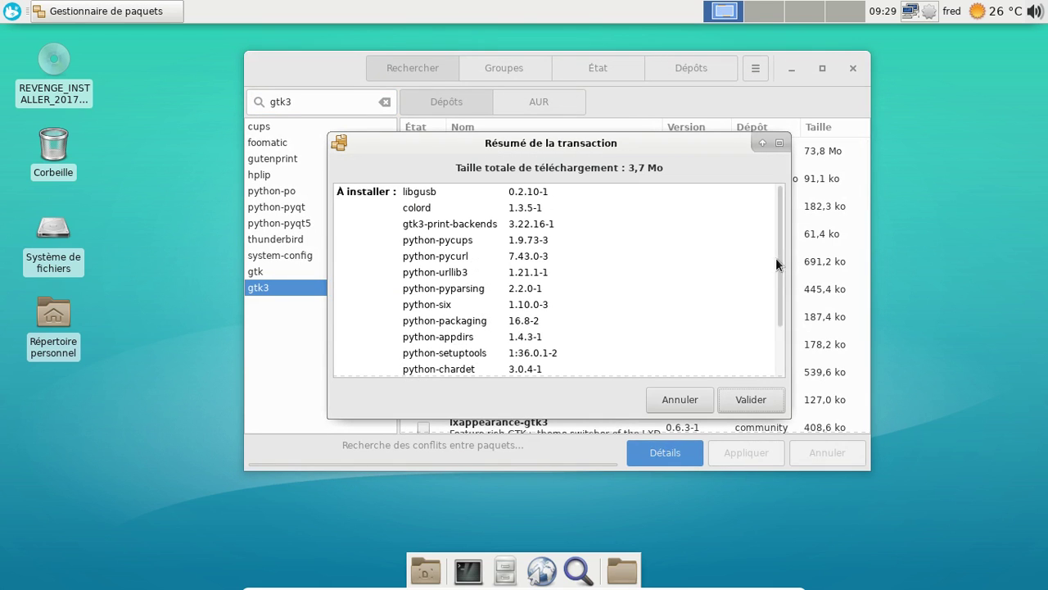
pyautogui.click(750, 400)
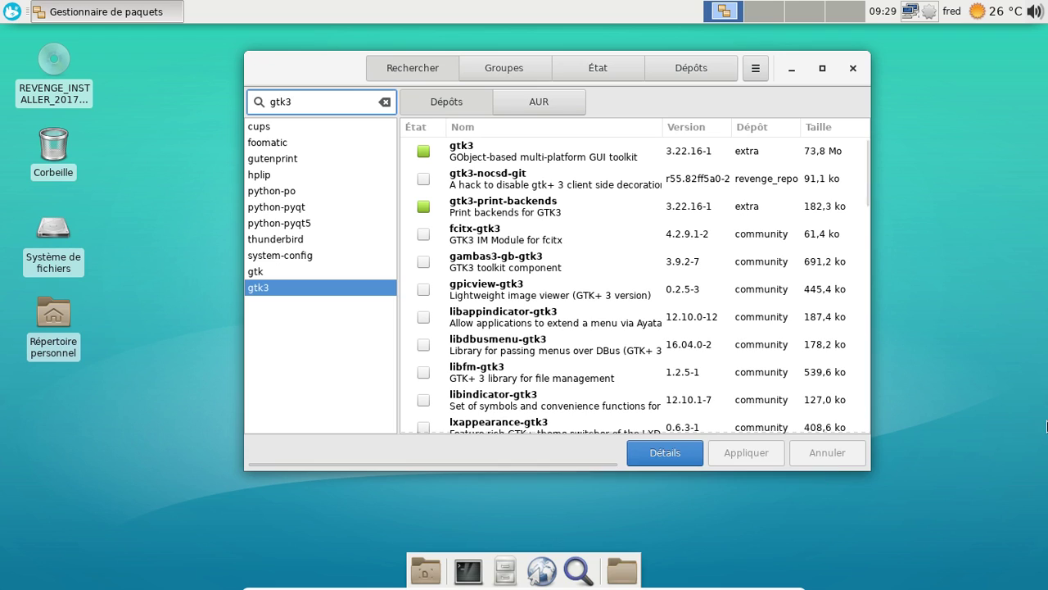
pyautogui.click(855, 73)
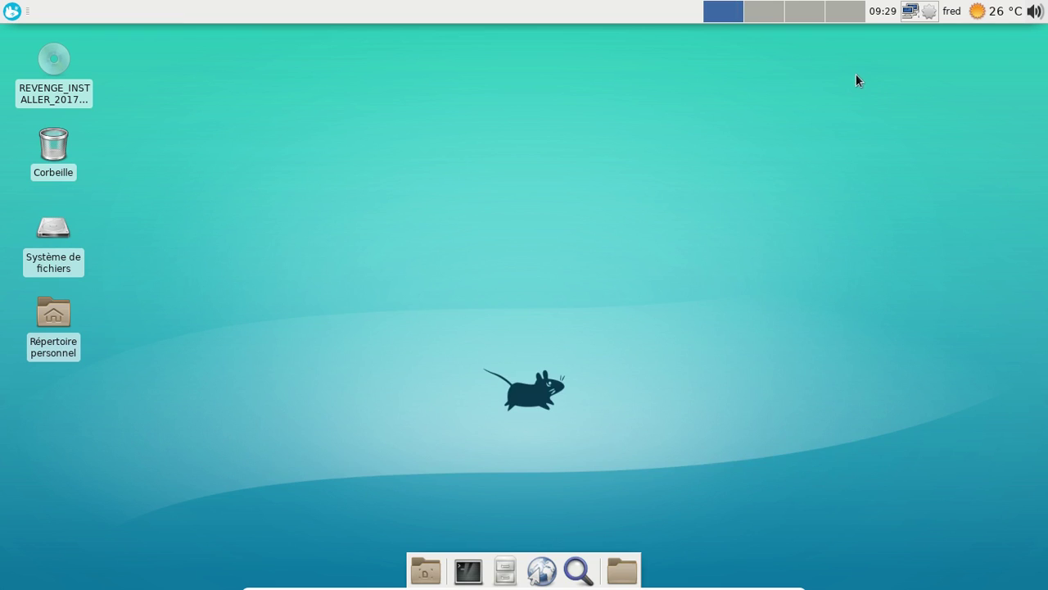
# Open /etc/pacman.conf in nano with sudo from a terminal, entering the account password
pyautogui.click(468, 571)
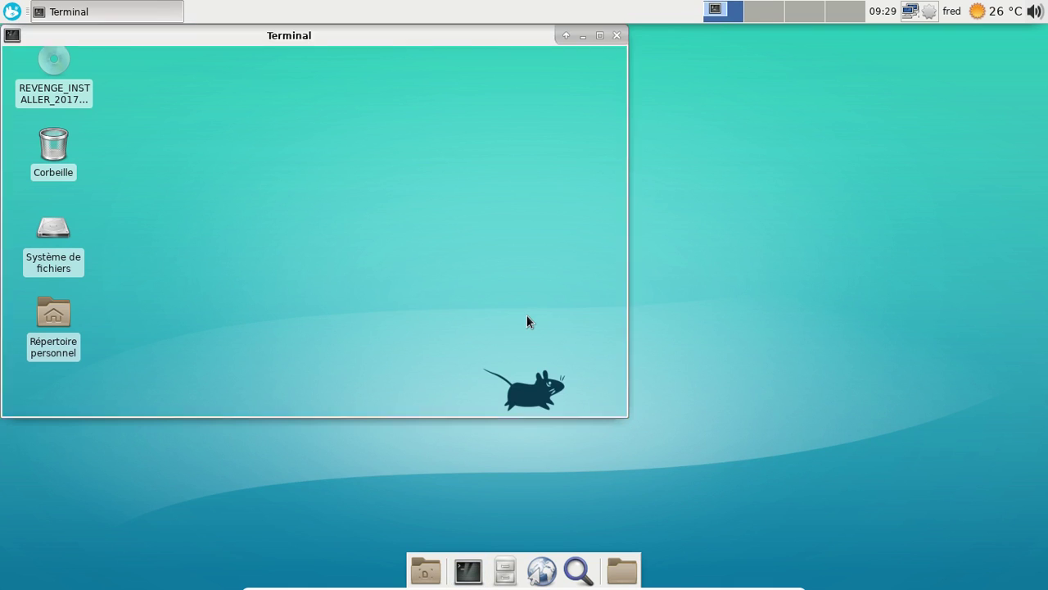
pyautogui.write('sudo ')
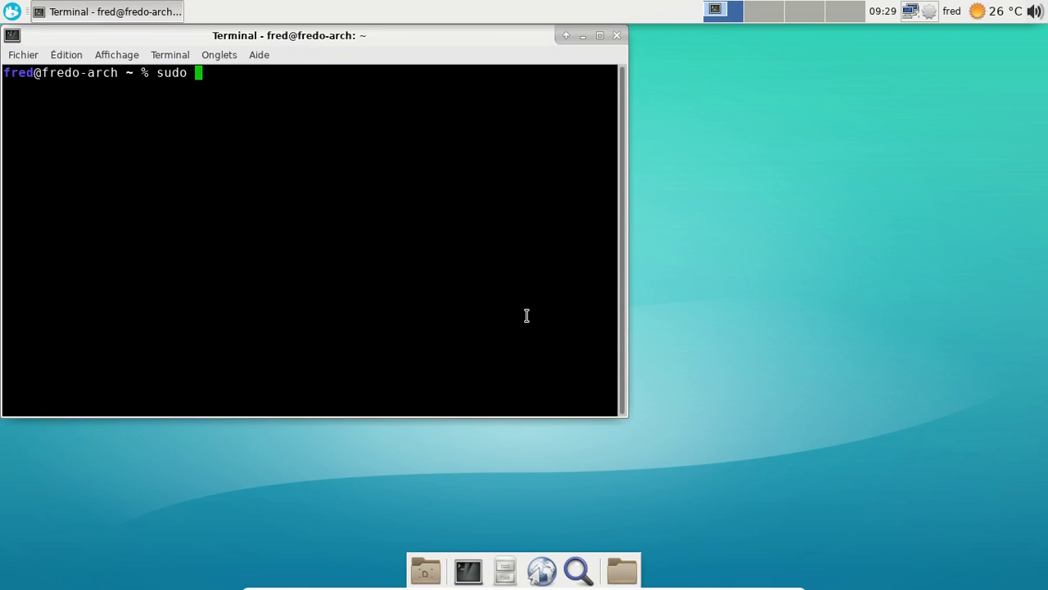
pyautogui.write('nano /etc/poacma')
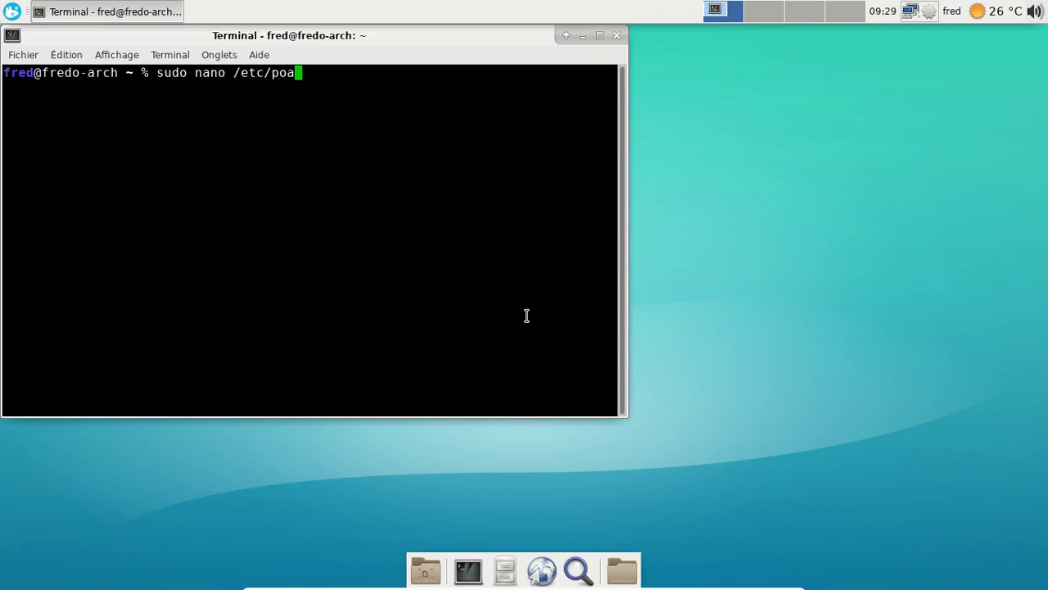
pyautogui.press('BackSpace')
pyautogui.press('BackSpace')
pyautogui.press('BackSpace')
pyautogui.press('BackSpace')
pyautogui.press('BackSpace')
pyautogui.write('acman.conf')
pyautogui.press('Return')
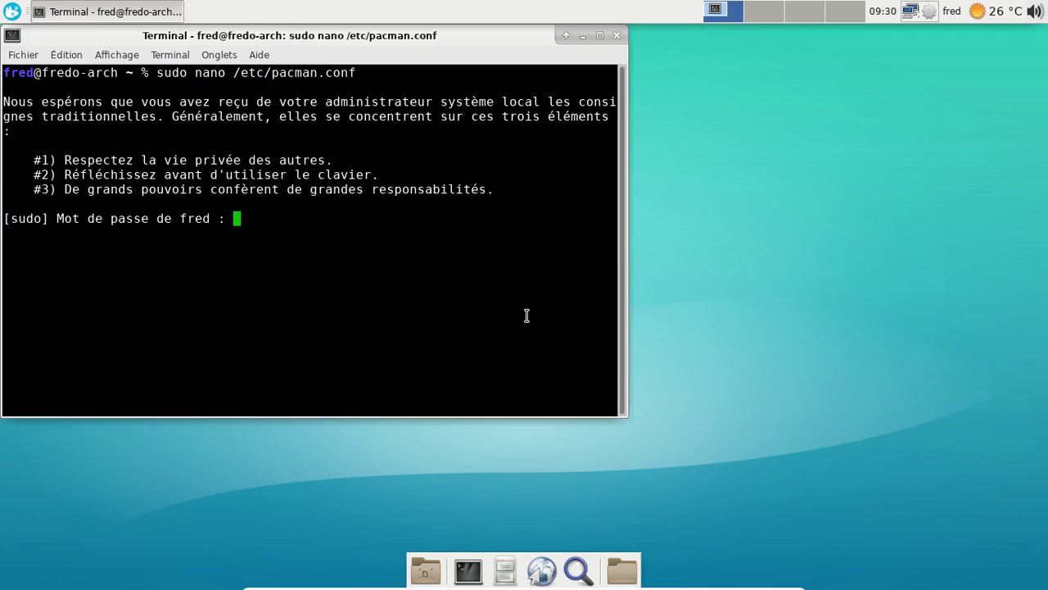
pyautogui.press('Return')
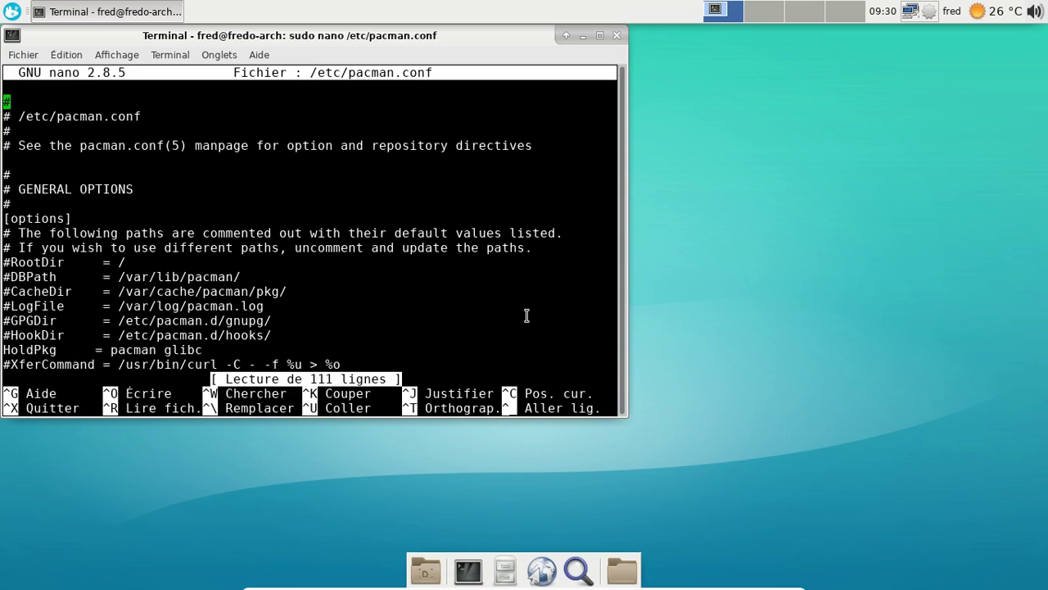
# Delete the revenge_repo section and both spooky_aur sections from the end of pacman.conf, then save the file and exit nano
pyautogui.hotkey('alt', '/')
pyautogui.press('Up')
pyautogui.press('Up')
pyautogui.press('Up')
pyautogui.press('Up')
pyautogui.press('Up')
pyautogui.press('Up')
pyautogui.press('Up')
pyautogui.press('Up')
pyautogui.press('Up')
pyautogui.press('Up')
pyautogui.press('Up')
pyautogui.press('Down')
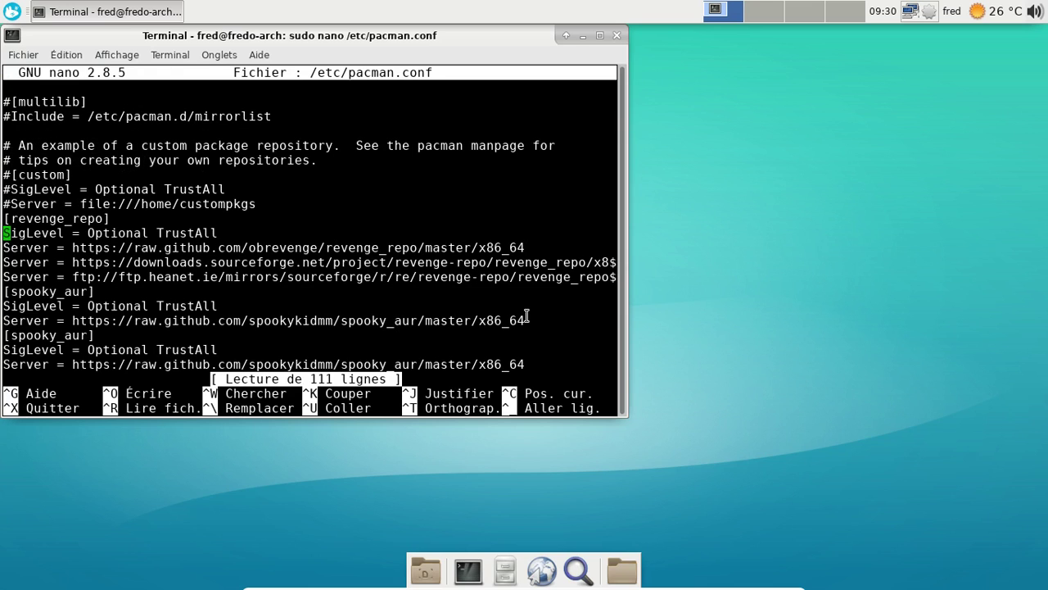
pyautogui.press('Up')
pyautogui.hotkey('ctrl', 'k')
pyautogui.hotkey('ctrl', 'k')
pyautogui.hotkey('ctrl', 'k')
pyautogui.hotkey('ctrl', 'k')
pyautogui.hotkey('ctrl', 'k')
pyautogui.hotkey('ctrl', 'k')
pyautogui.hotkey('ctrl', 'k')
pyautogui.hotkey('ctrl', 'k')
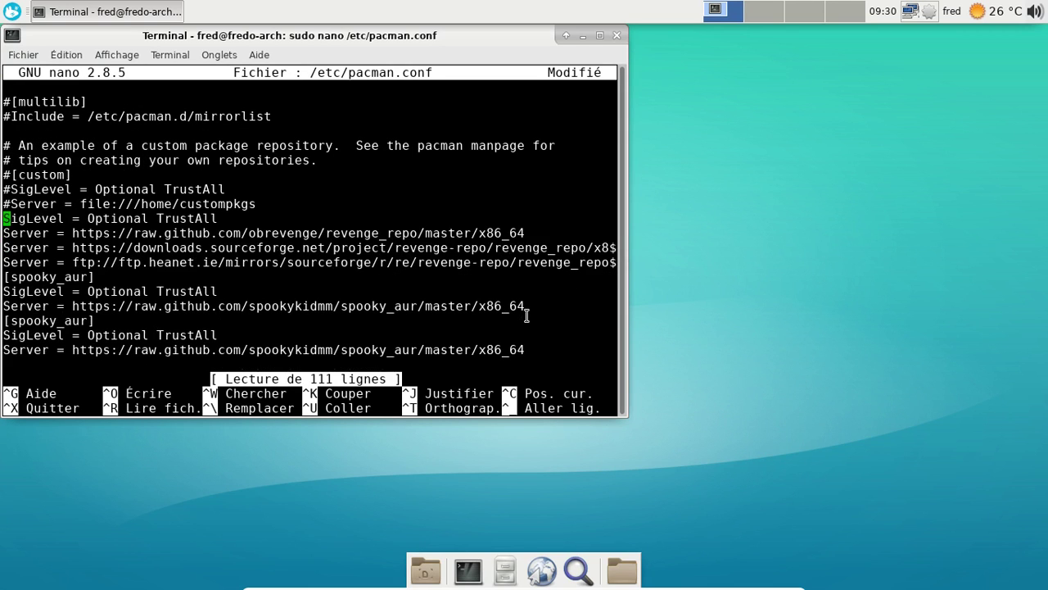
pyautogui.hotkey('ctrl', 'k')
pyautogui.hotkey('ctrl', 'k')
pyautogui.hotkey('ctrl', 'k')
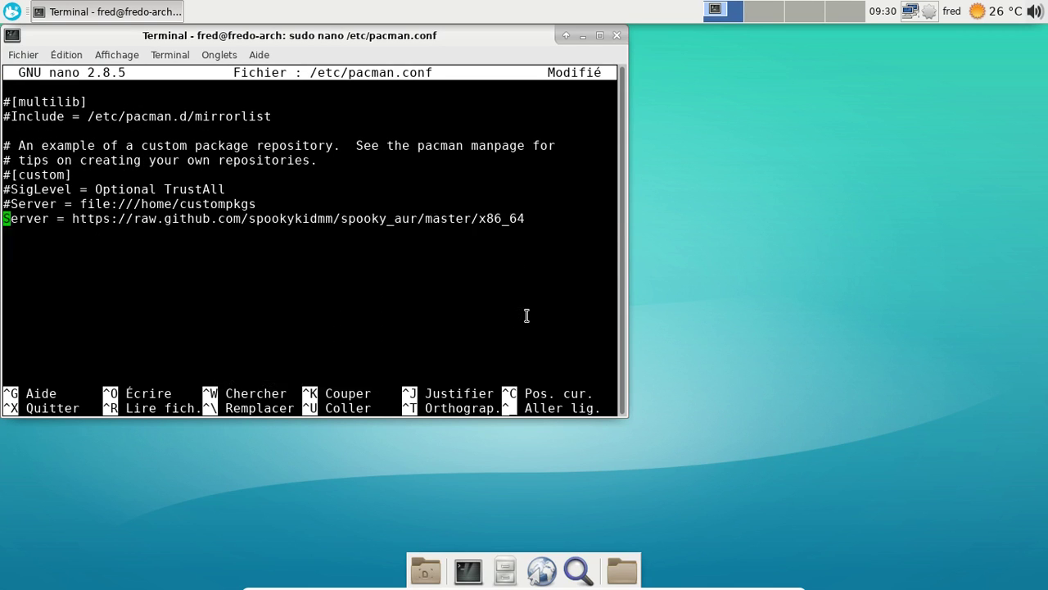
pyautogui.hotkey('ctrl', 'x')
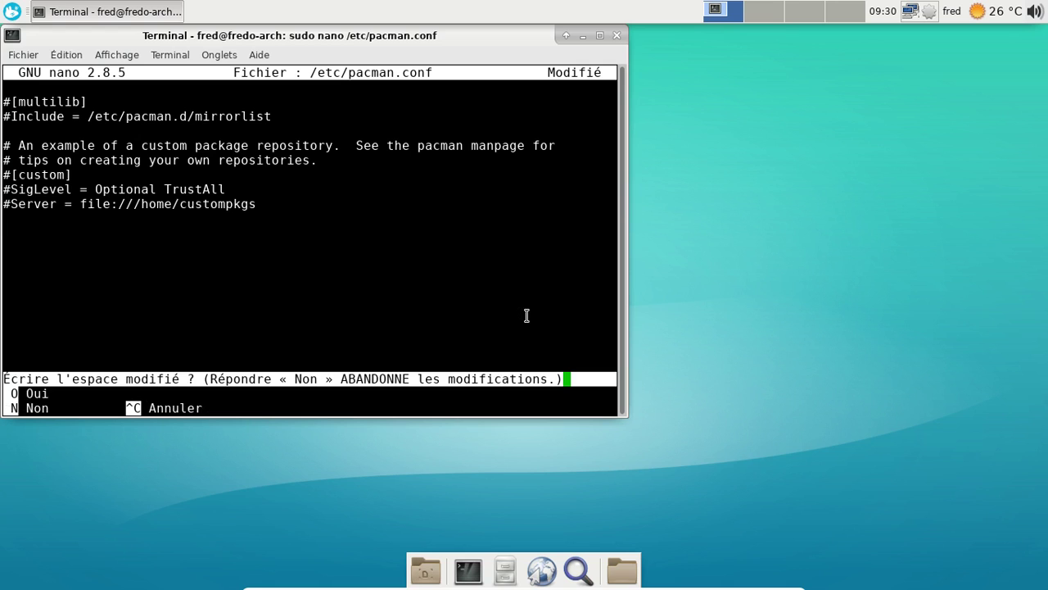
pyautogui.press('o')
pyautogui.press('Return')
# Resynchronize the package databases and update the system with pacaur -Syyu, then close the terminal
pyautogui.write('pacaur -Syyu')
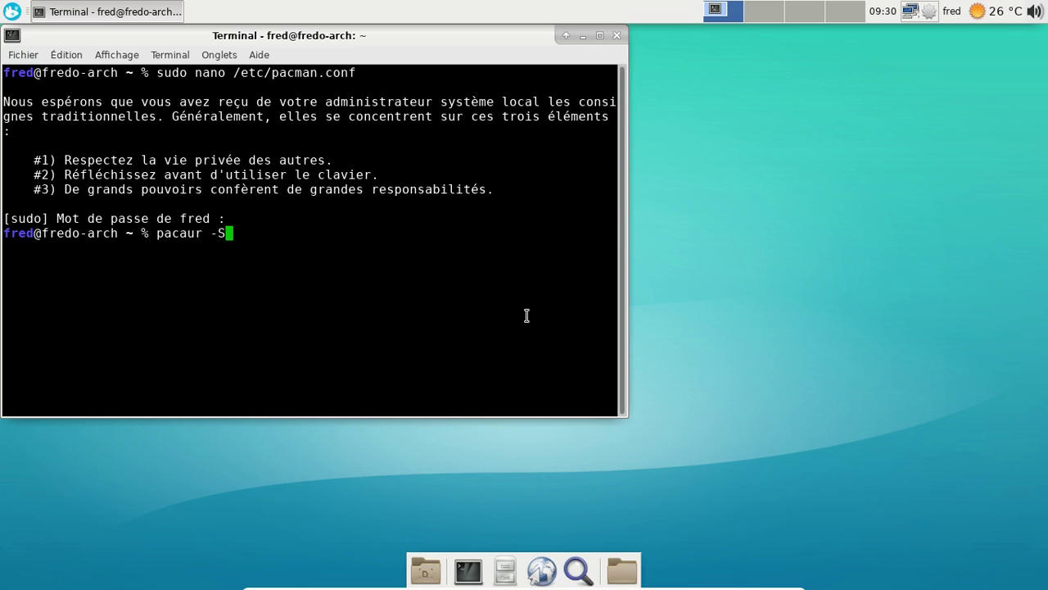
pyautogui.press('Return')
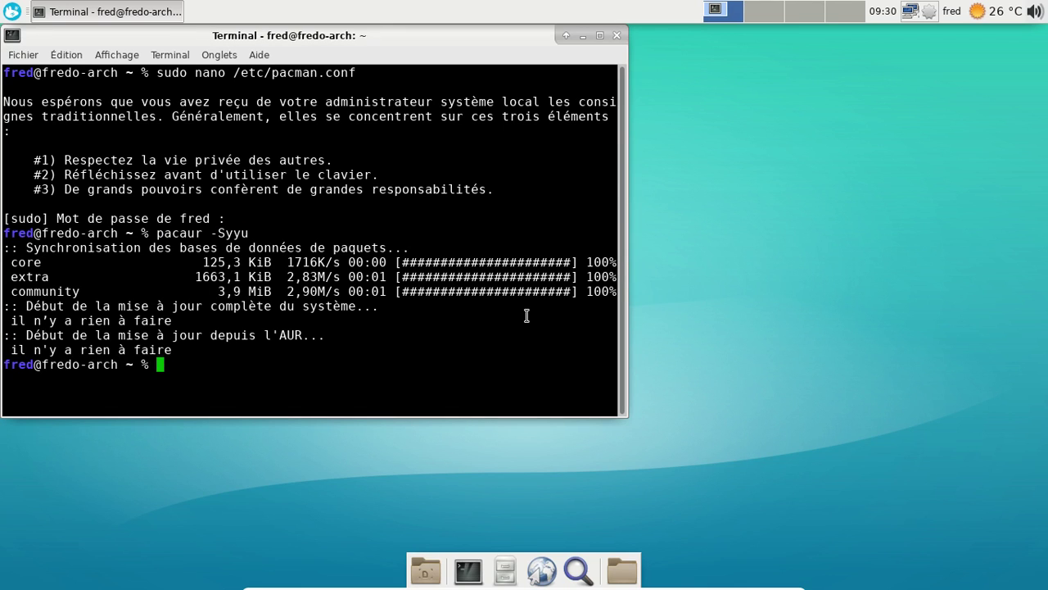
pyautogui.click(619, 36)
# Examine the foreign packages (Étrangers) installed on the system in the package manager, then close it
pyautogui.click(927, 16)
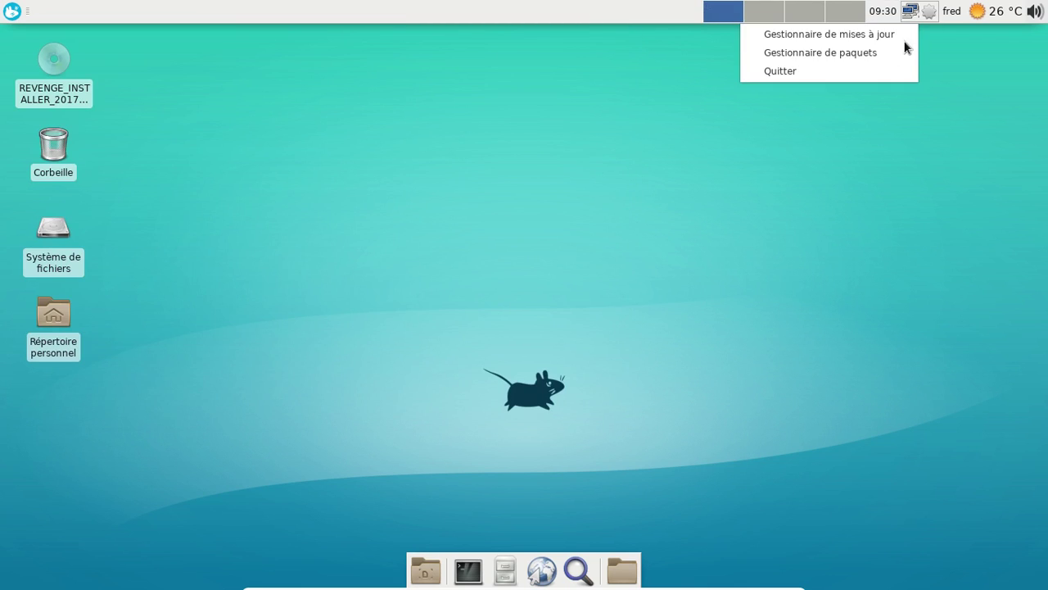
pyautogui.click(861, 56)
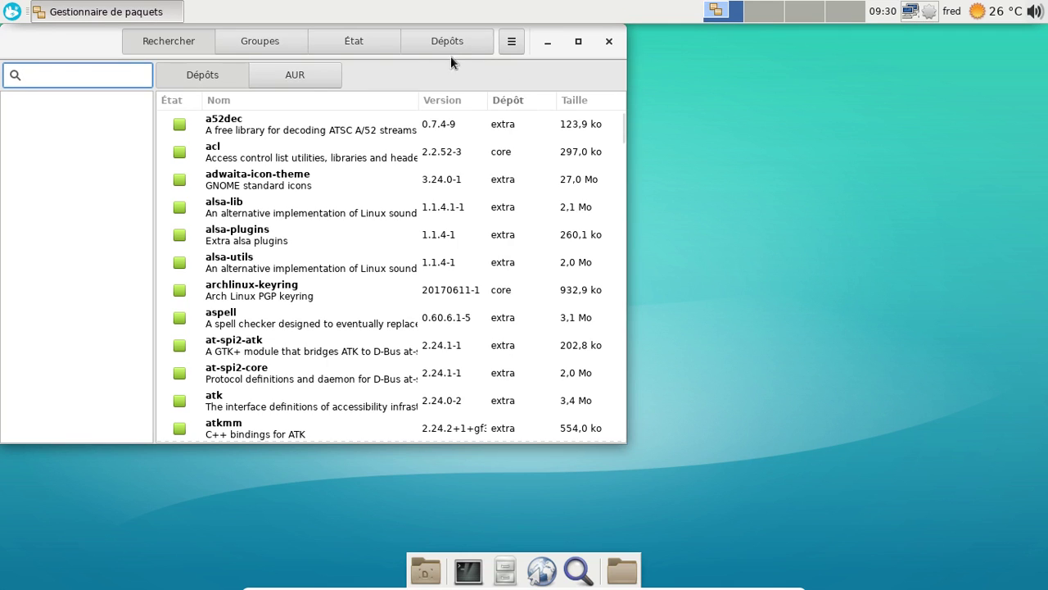
pyautogui.click(348, 45)
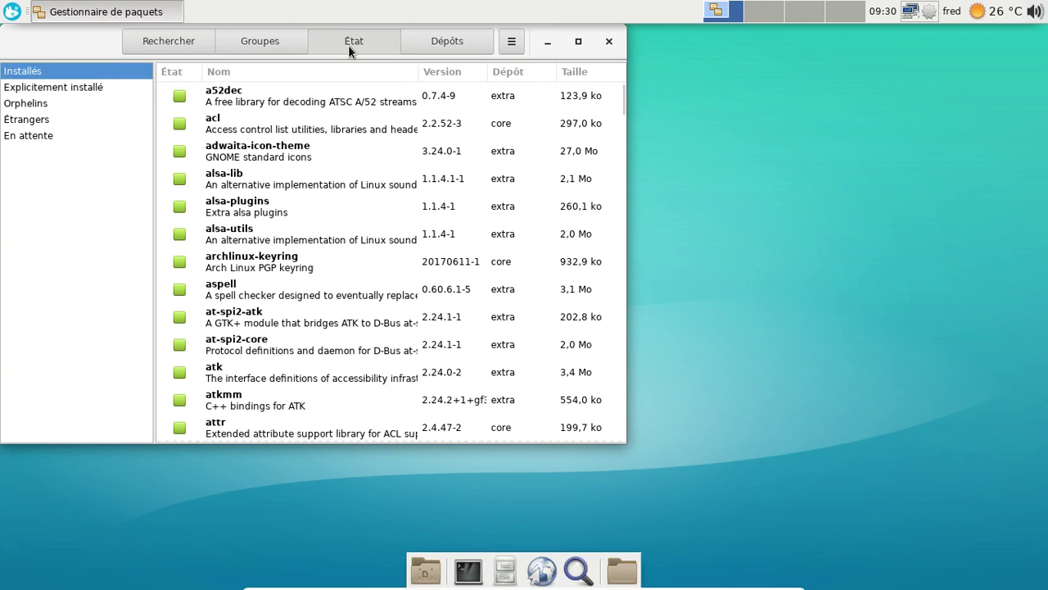
pyautogui.click(52, 120)
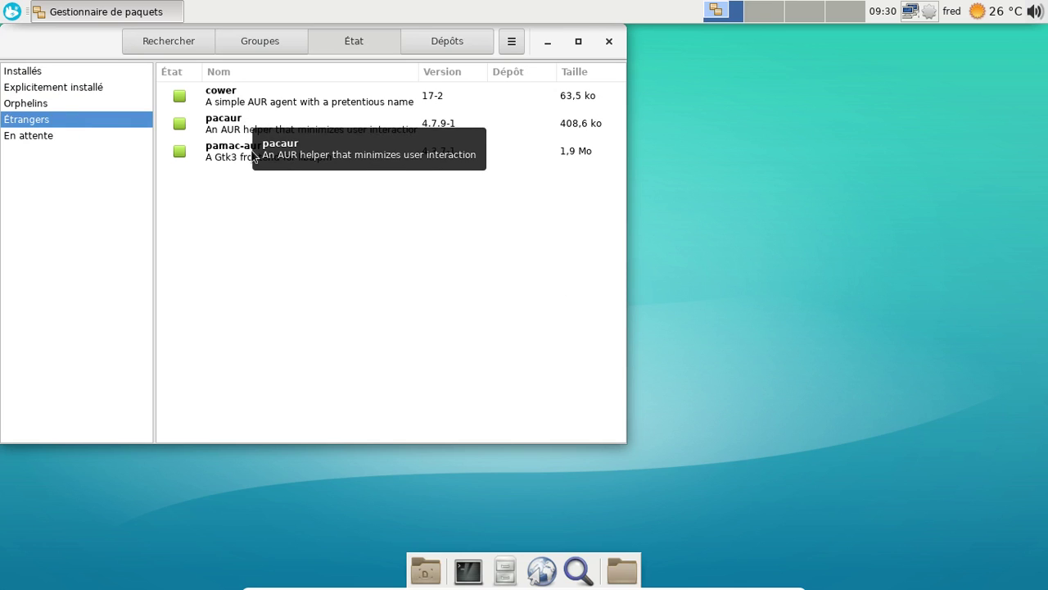
pyautogui.click(607, 42)
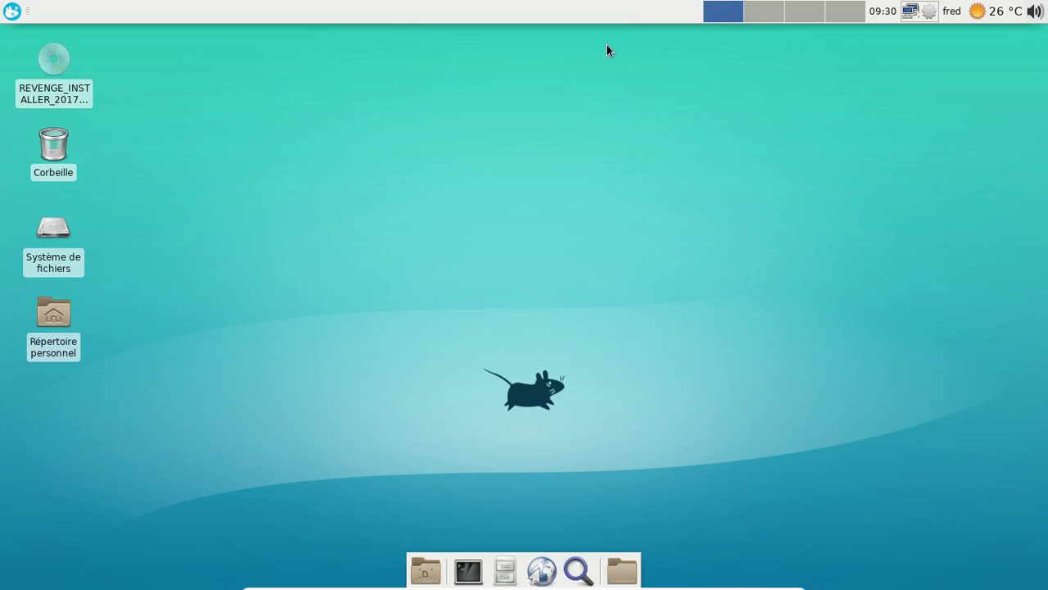
# Restart the system and boot the default GRUB entry
pyautogui.click(11, 11)
pyautogui.click(281, 393)
pyautogui.click(524, 252)
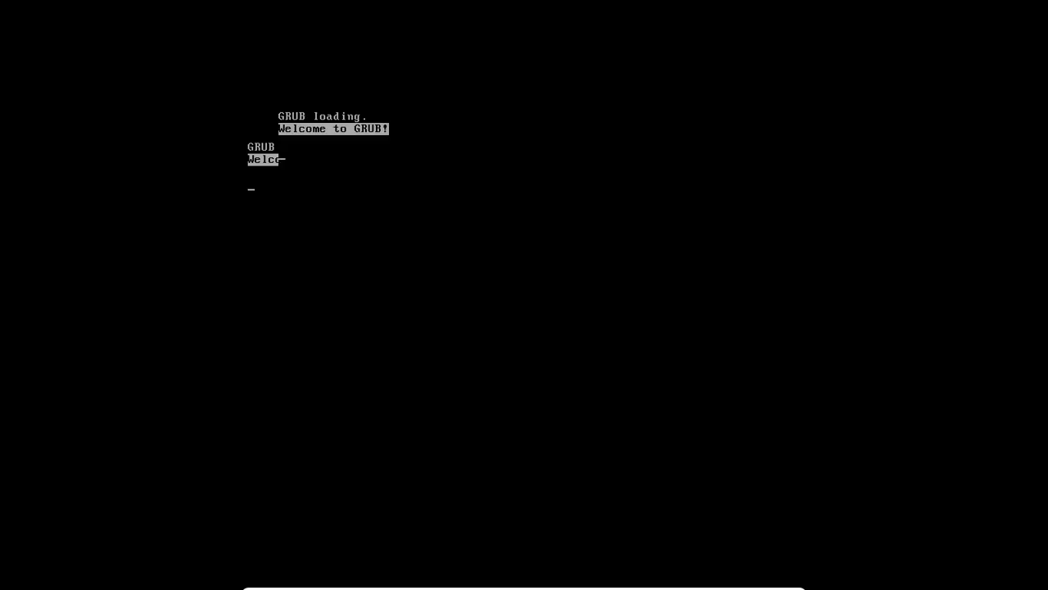
pyautogui.press('Return')
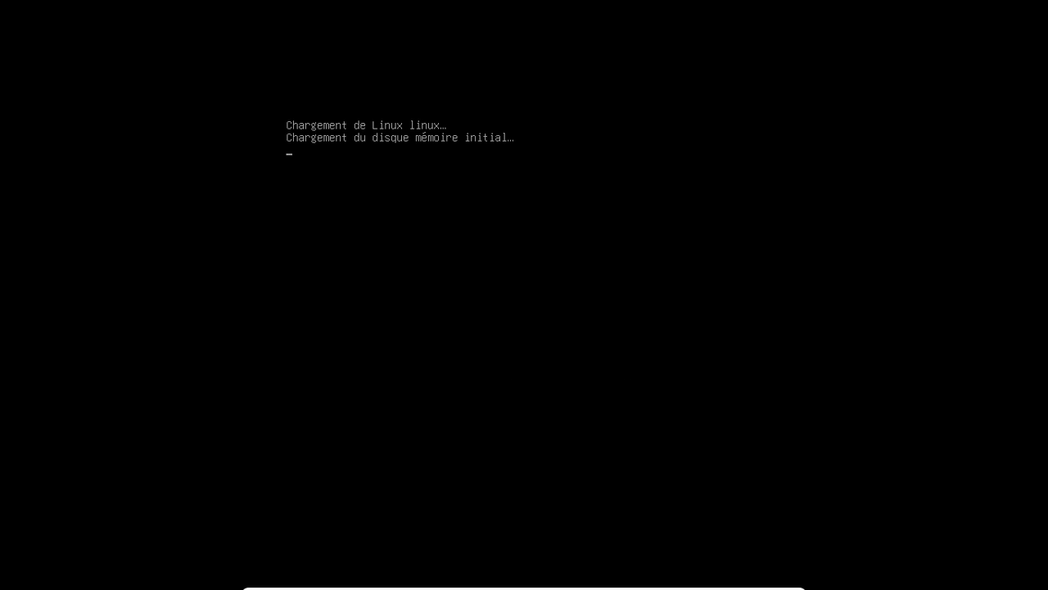
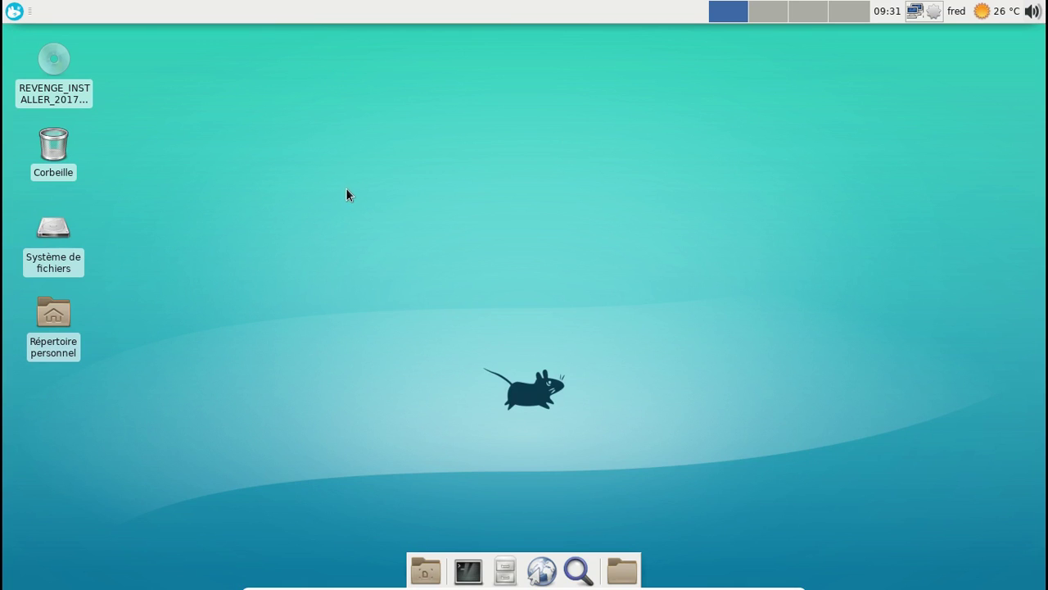
pyautogui.click(15, 12)
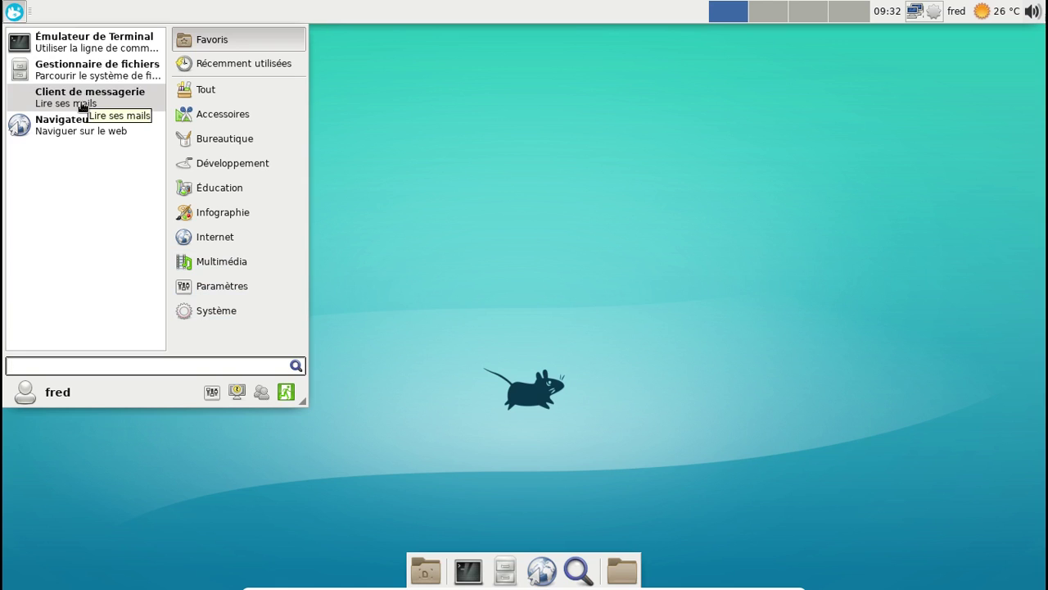
pyautogui.click(795, 116)
# Search the package manager's repositories for "icon" and mark faenza-icon-theme for installation
pyautogui.click(934, 12)
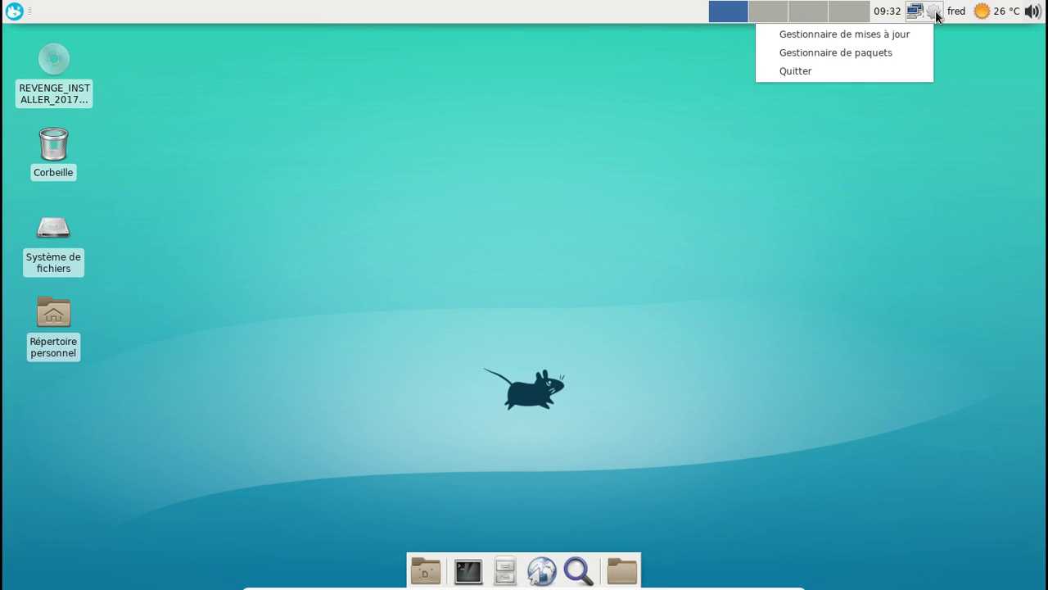
pyautogui.click(861, 52)
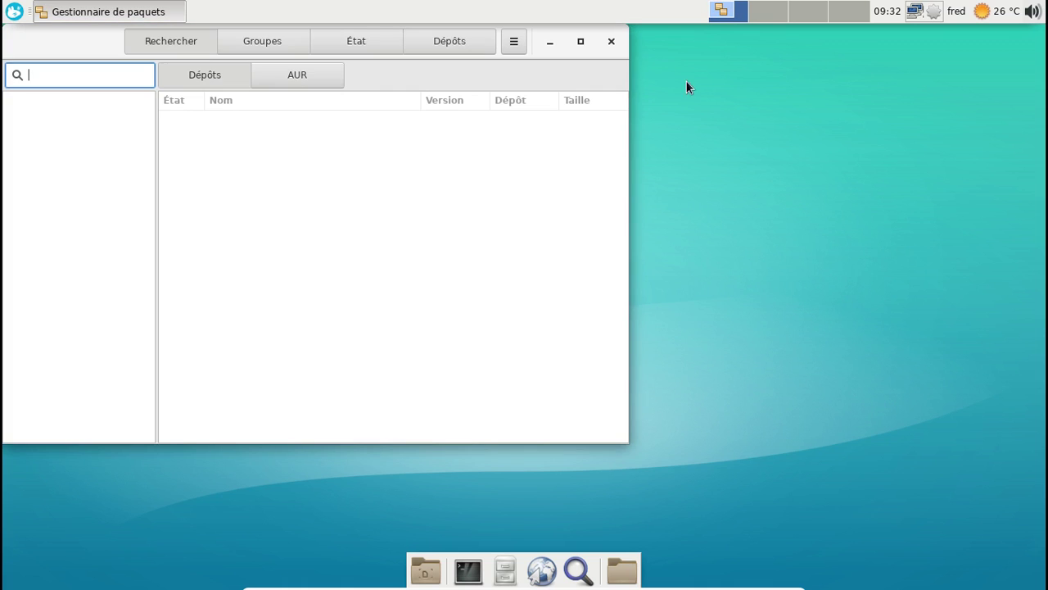
pyautogui.moveTo(84, 33); pyautogui.dragTo(274, 82)
pyautogui.write('icon')
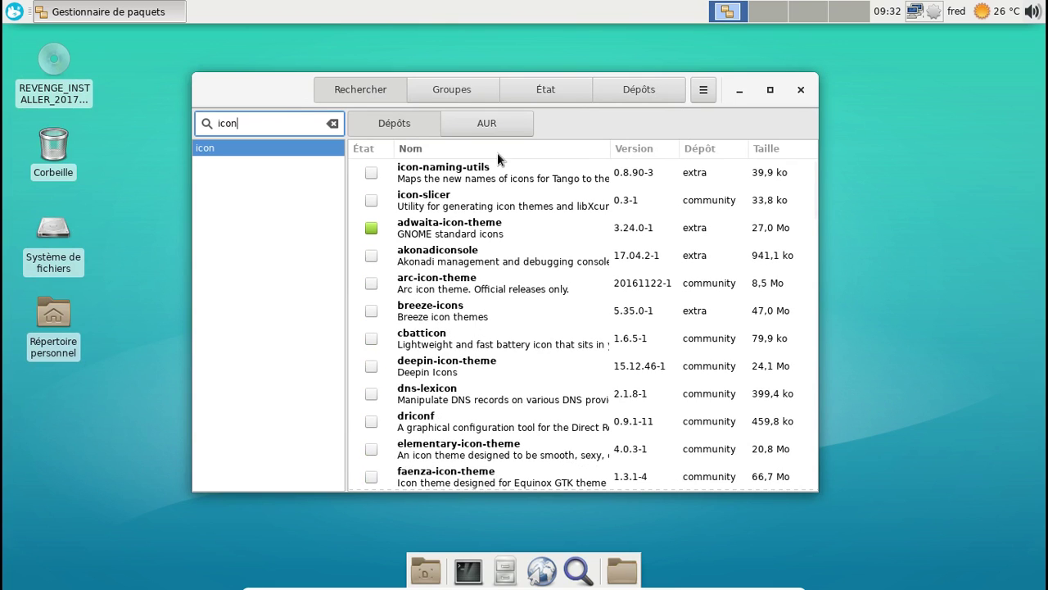
pyautogui.scroll(-3, 581, 213)
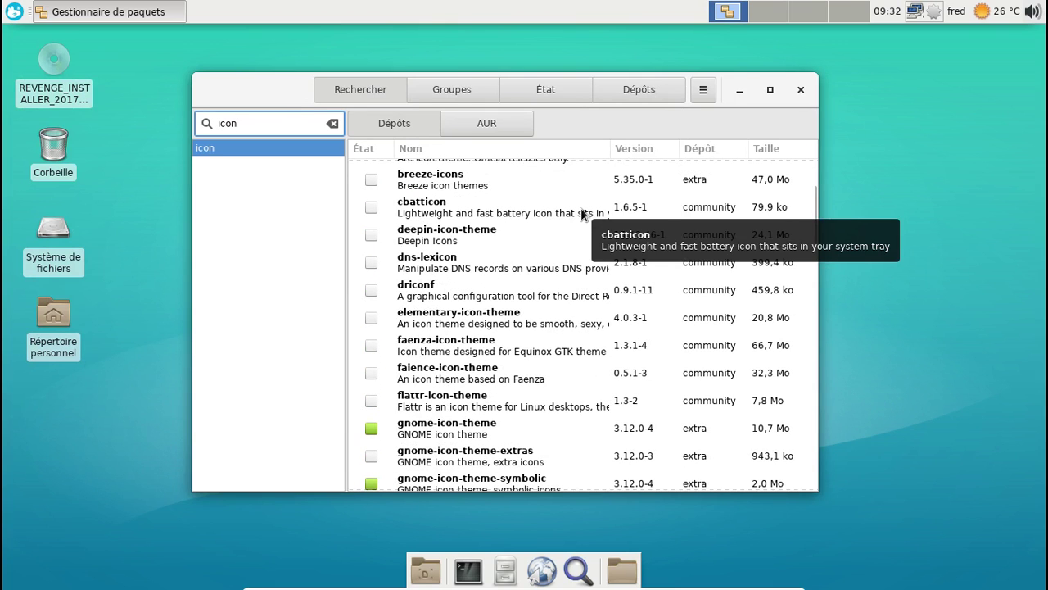
pyautogui.scroll(-1, 582, 213)
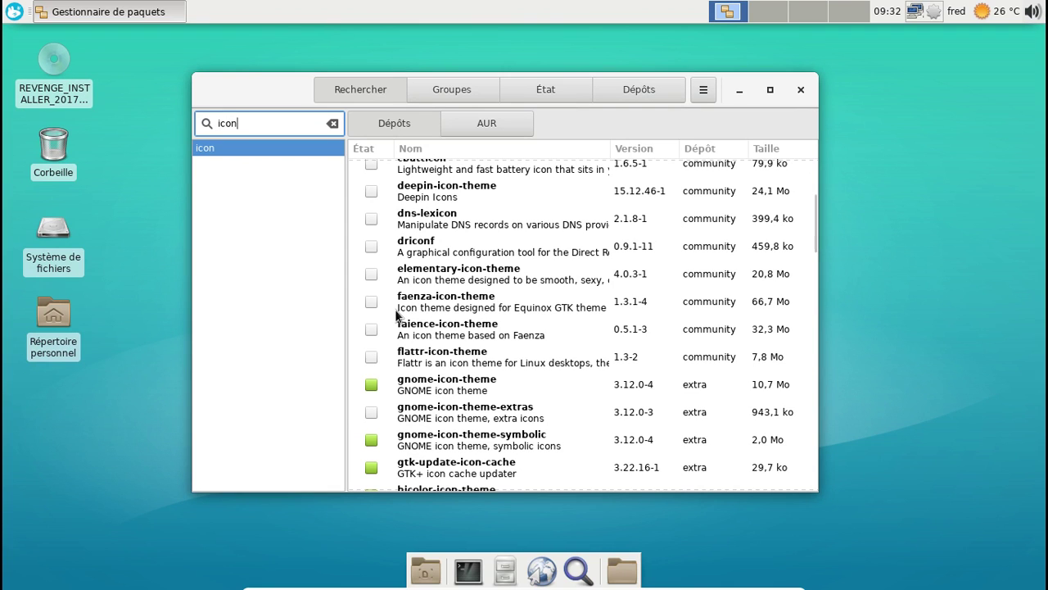
pyautogui.click(371, 301)
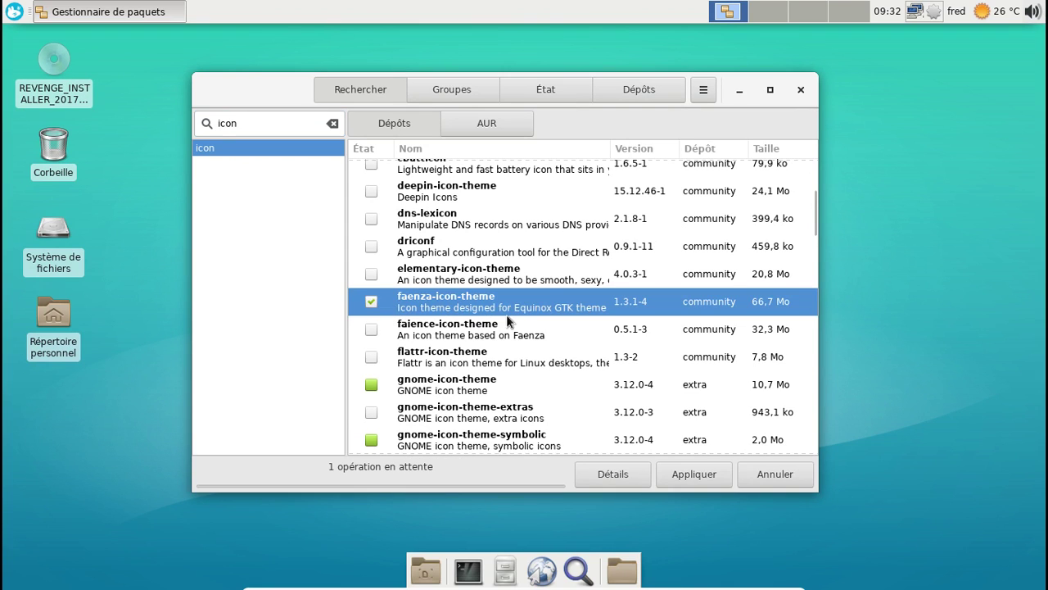
# Apply the pending faenza-icon-theme installation, accept the transaction summary, and authenticate with the account password
pyautogui.scroll(-5, 506, 320)
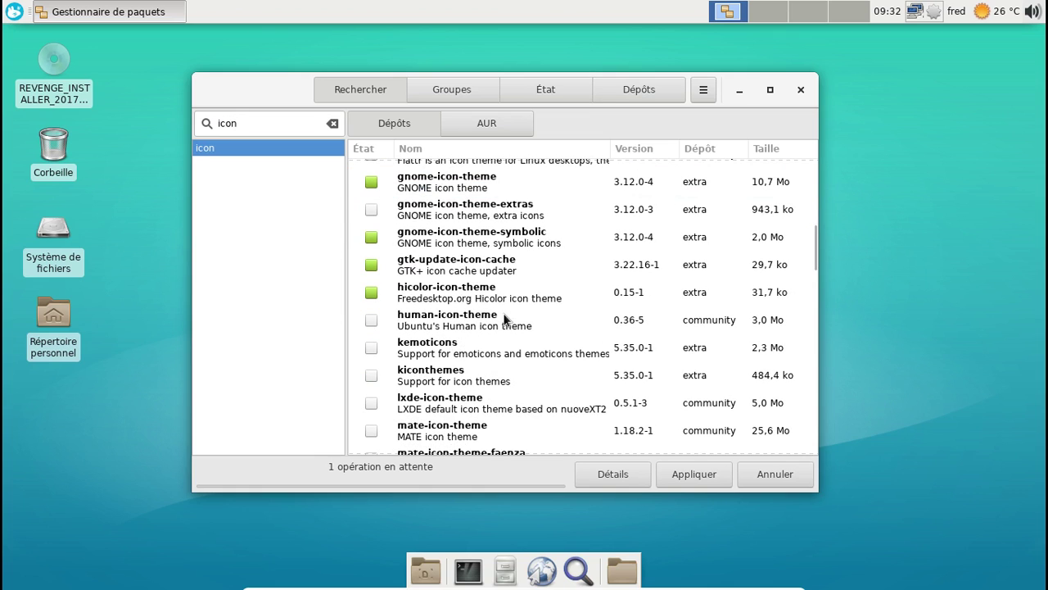
pyautogui.click(698, 478)
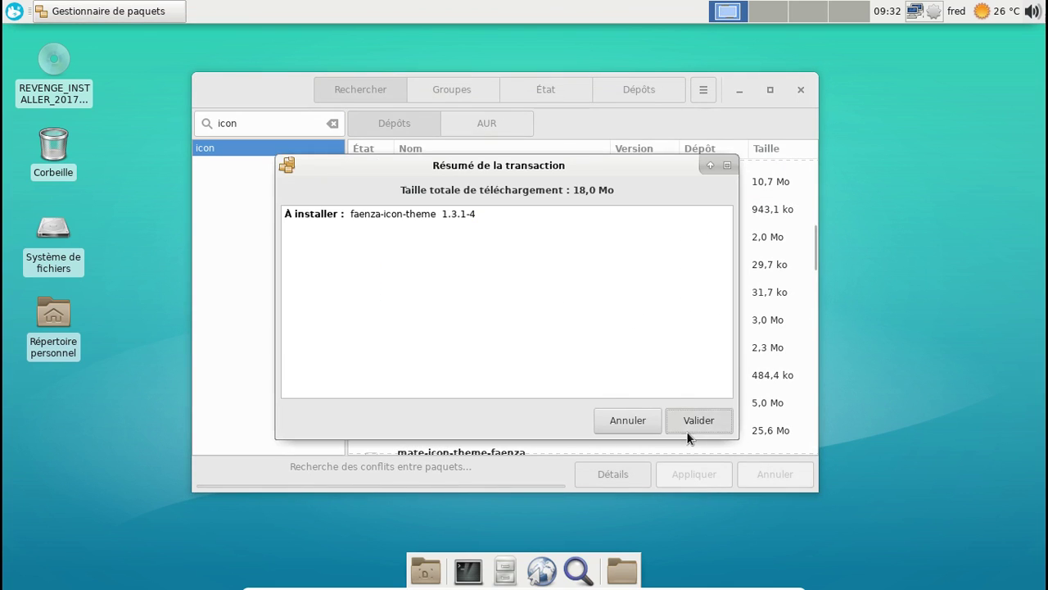
pyautogui.click(686, 431)
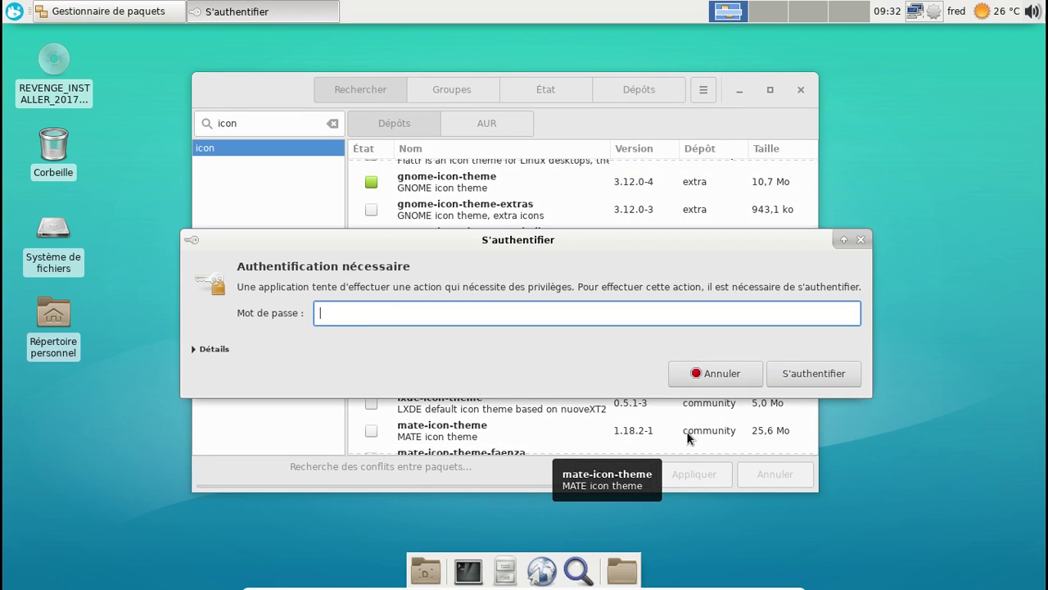
pyautogui.write('*********')
pyautogui.press('Return')
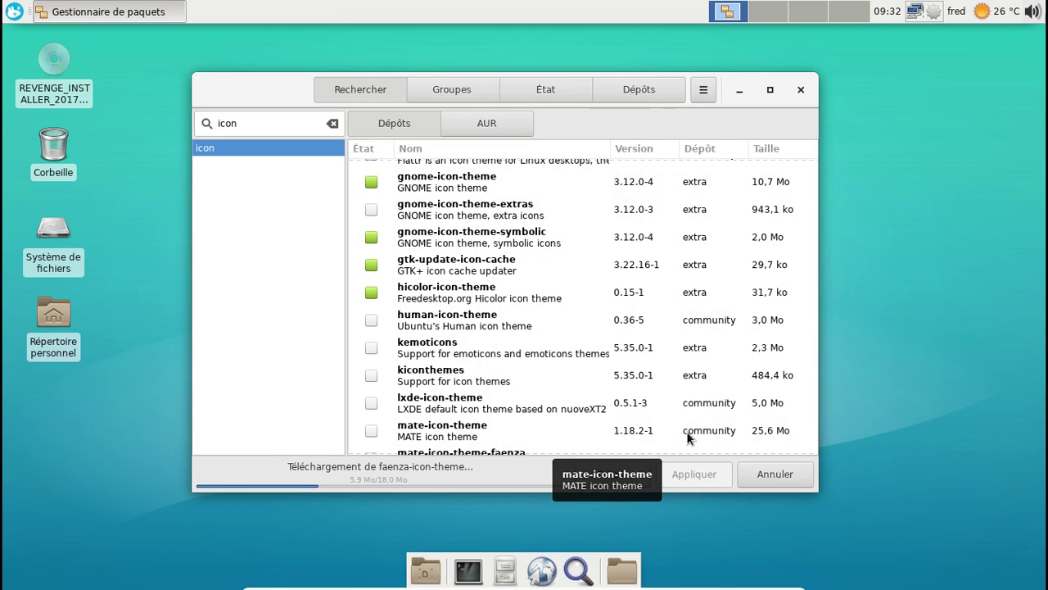
pyautogui.click(12, 11)
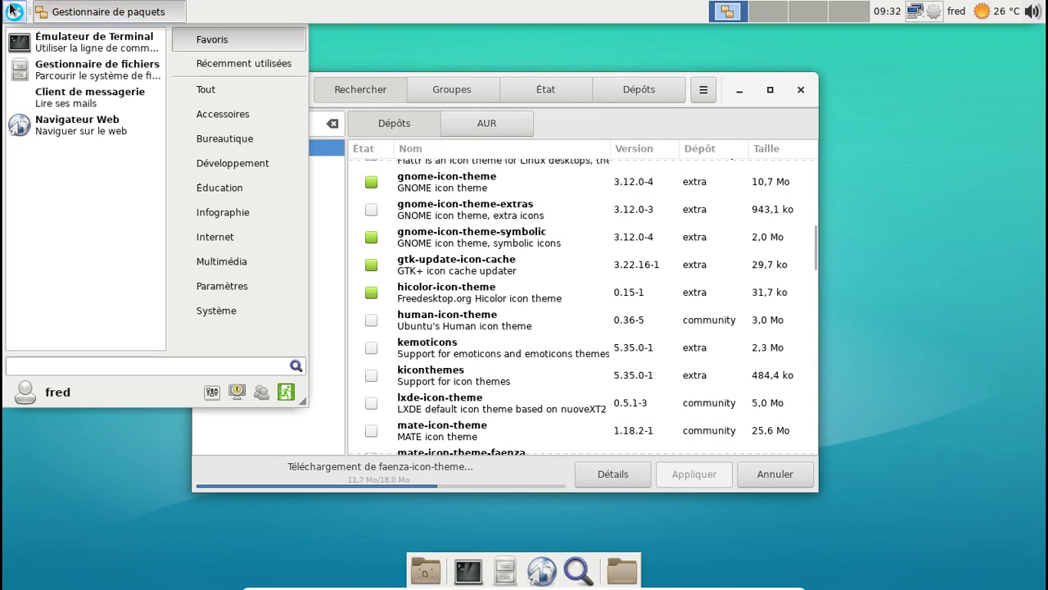
pyautogui.click(13, 11)
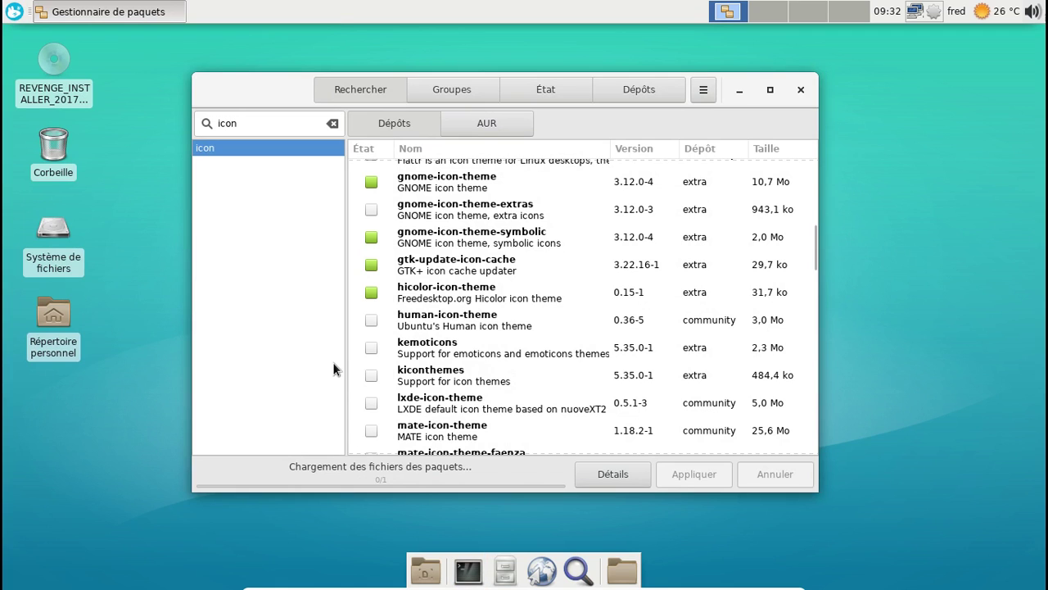
# Enable the org.cups.cupsd service with sudo systemctl in a new terminal, entering the account password
pyautogui.hotkey('ctrl', 'alt', 't')
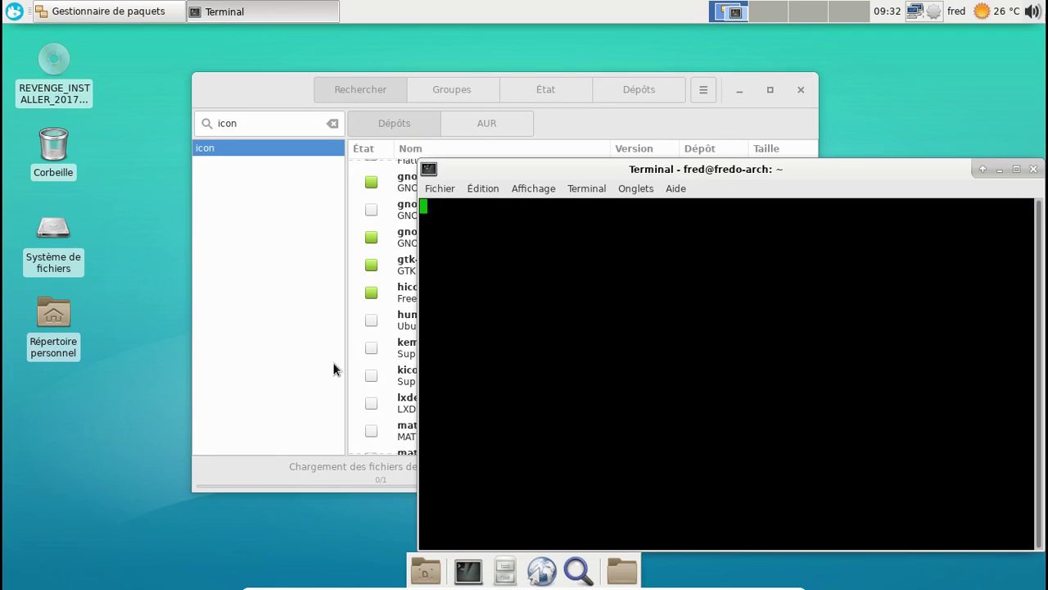
pyautogui.write('sudo systemctl')
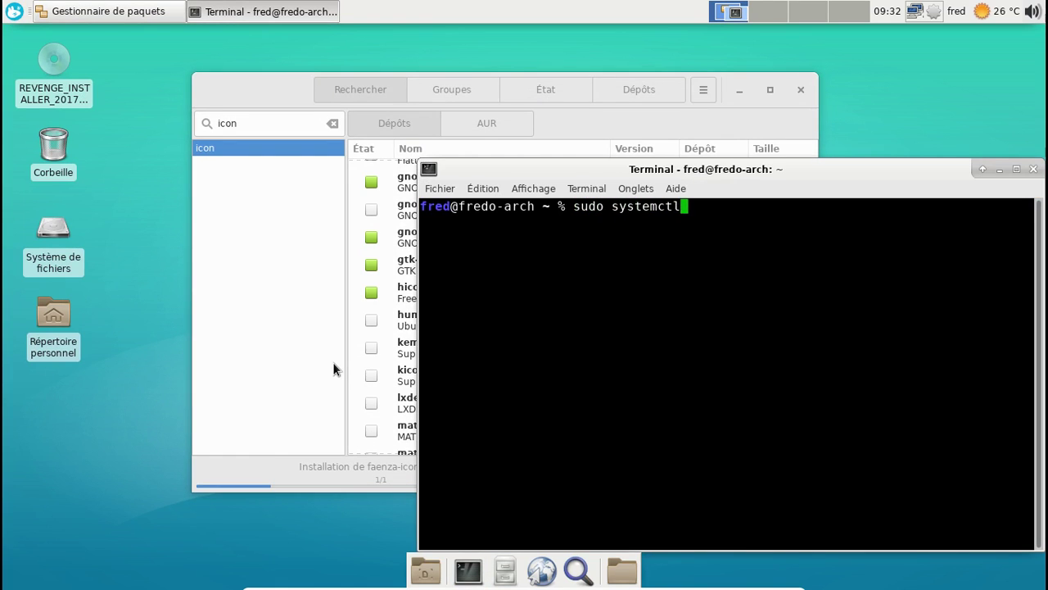
pyautogui.write(' enable ')
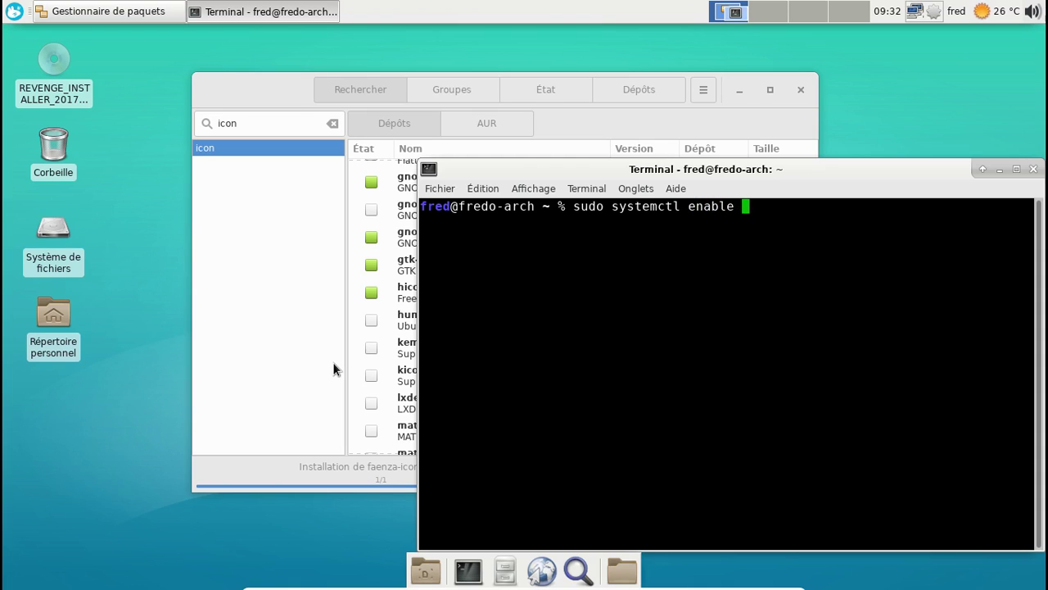
pyautogui.write('org.cup')
pyautogui.press('BackSpace')
pyautogui.write('p')
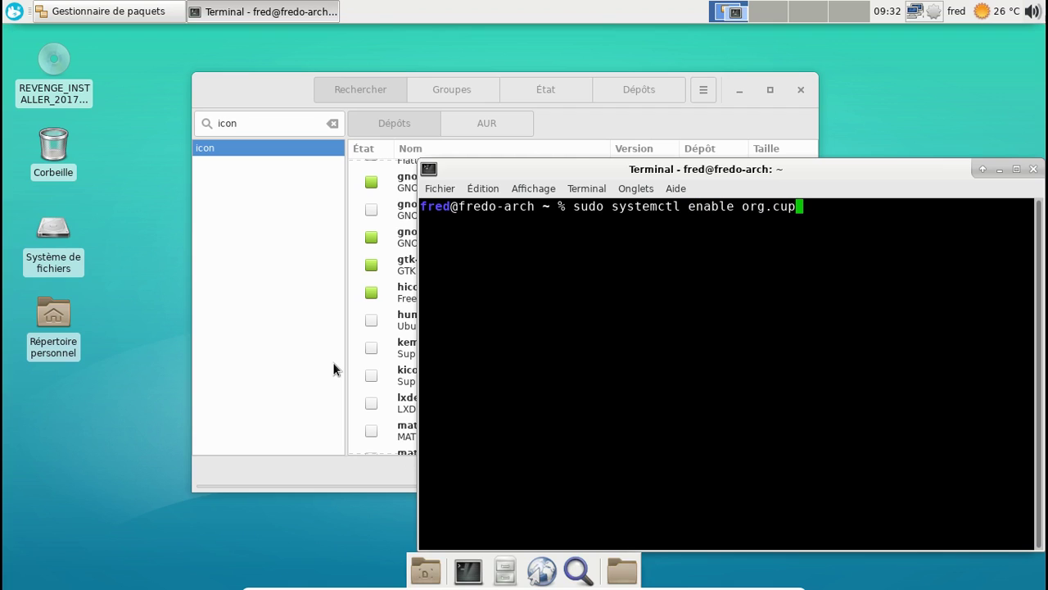
pyautogui.write('s.cupsd')
pyautogui.press('Return')
pyautogui.press('Return')
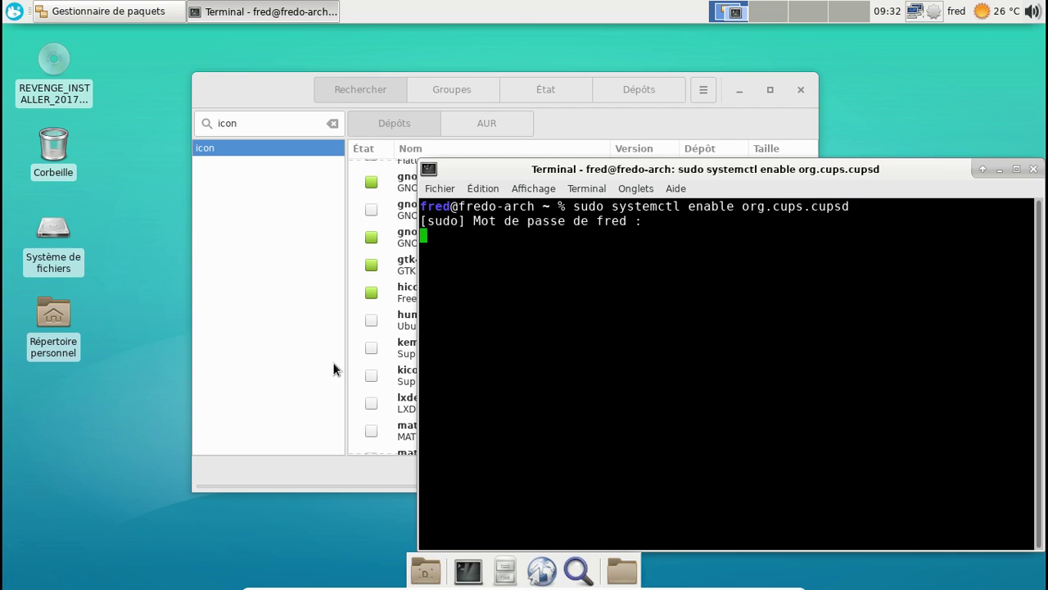
# Start the org.cups.cupsd service by reusing the previous systemctl command with start in place of enable
pyautogui.press('Up')
pyautogui.press('Left')
pyautogui.press('Left')
pyautogui.press('Left')
pyautogui.press('Left')
pyautogui.press('Left')
pyautogui.press('Left')
pyautogui.press('Left')
pyautogui.press('Left')
pyautogui.press('Left')
pyautogui.press('Left')
pyautogui.press('Left')
pyautogui.press('Left')
pyautogui.press('Left')
pyautogui.press('Left')
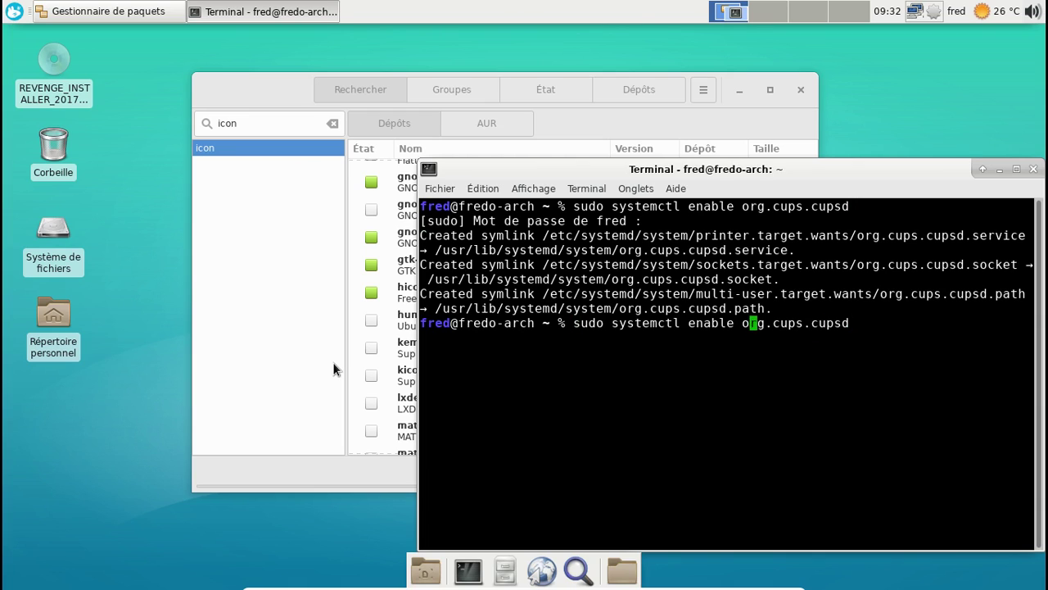
pyautogui.press('BackSpace')
pyautogui.press('BackSpace')
pyautogui.press('BackSpace')
pyautogui.press('BackSpace')
pyautogui.press('BackSpace')
pyautogui.press('BackSpace')
pyautogui.press('BackSpace')
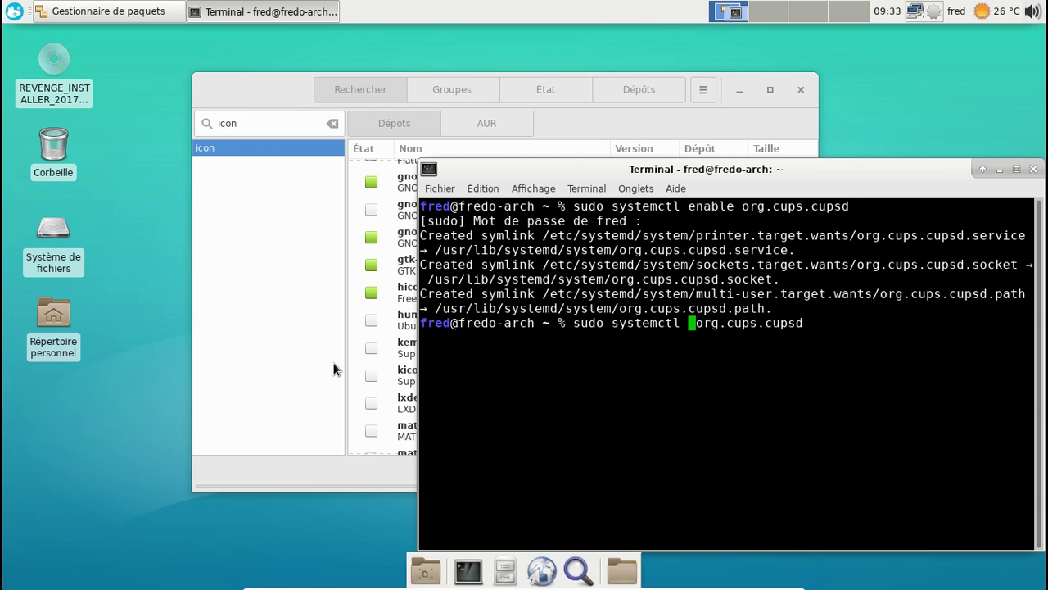
pyautogui.write('start')
pyautogui.press('Return')
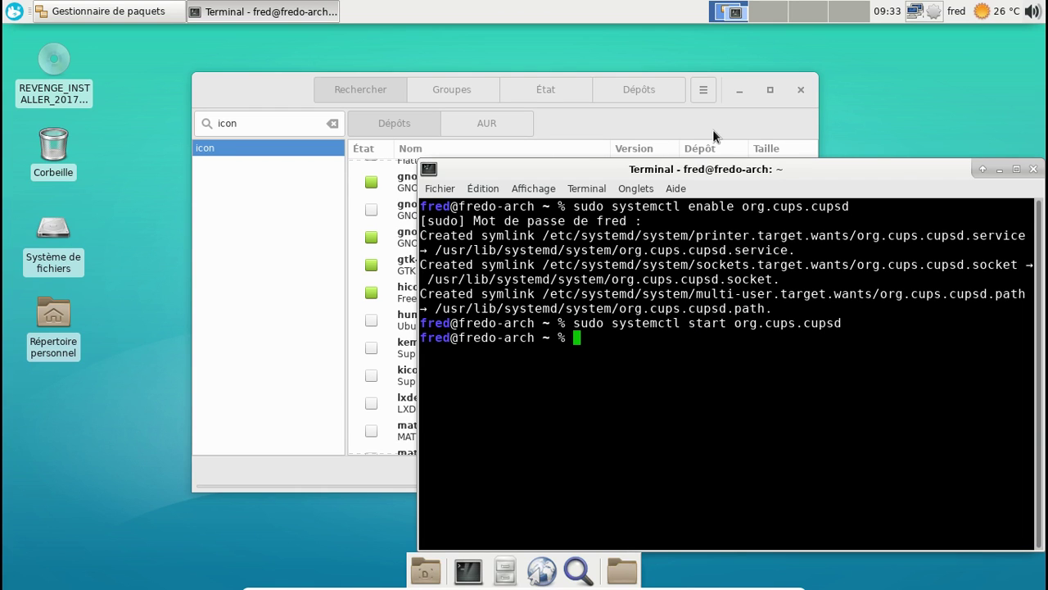
# Close the terminal and launch the CUPS web interface (Gestionnaire d'impression) by searching the installed applications for "cups"
pyautogui.click(1034, 169)
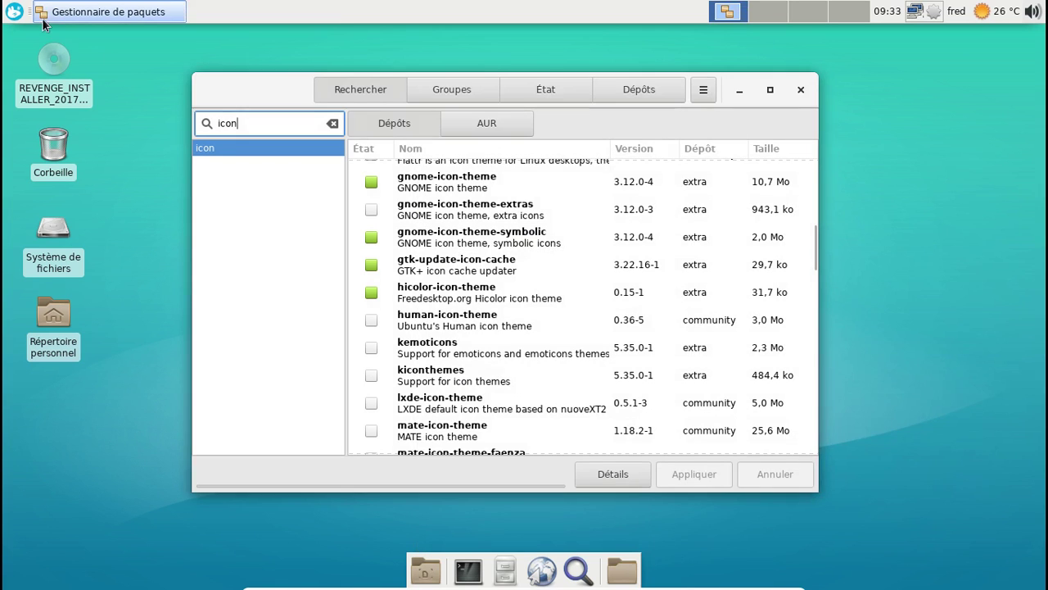
pyautogui.click(13, 11)
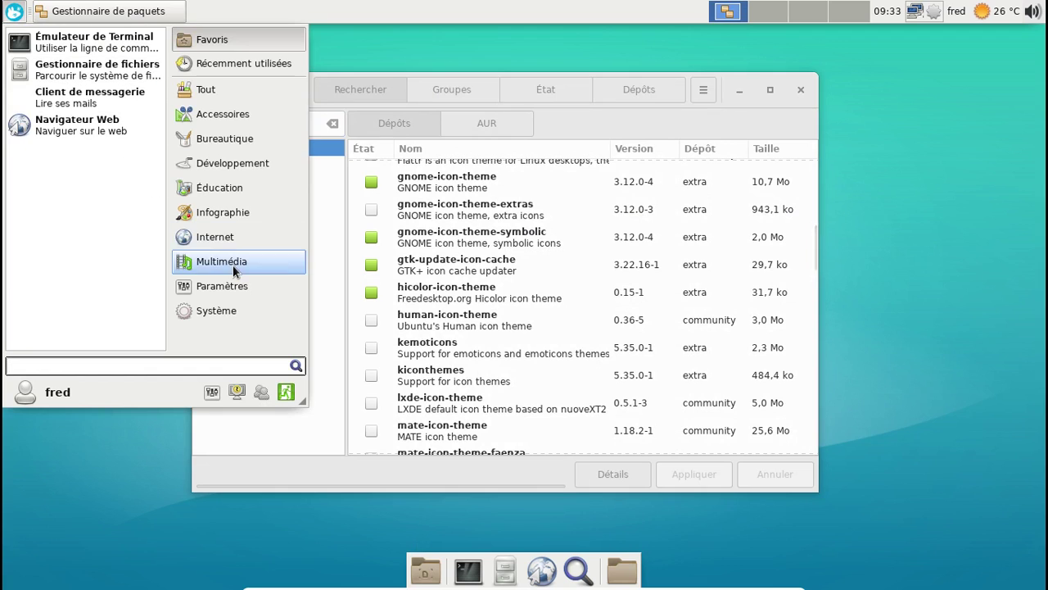
pyautogui.click(220, 115)
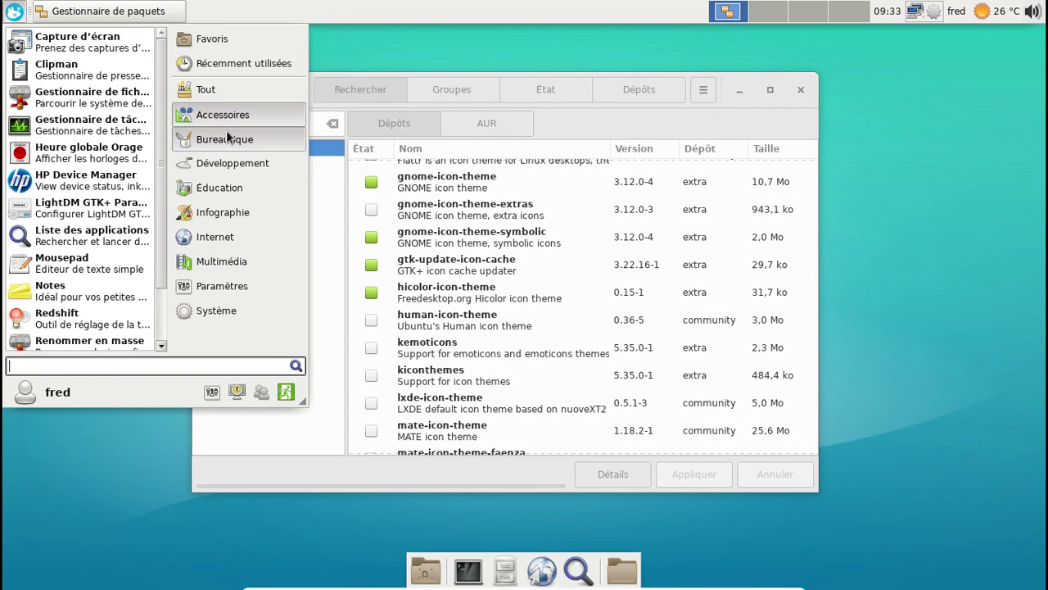
pyautogui.click(228, 137)
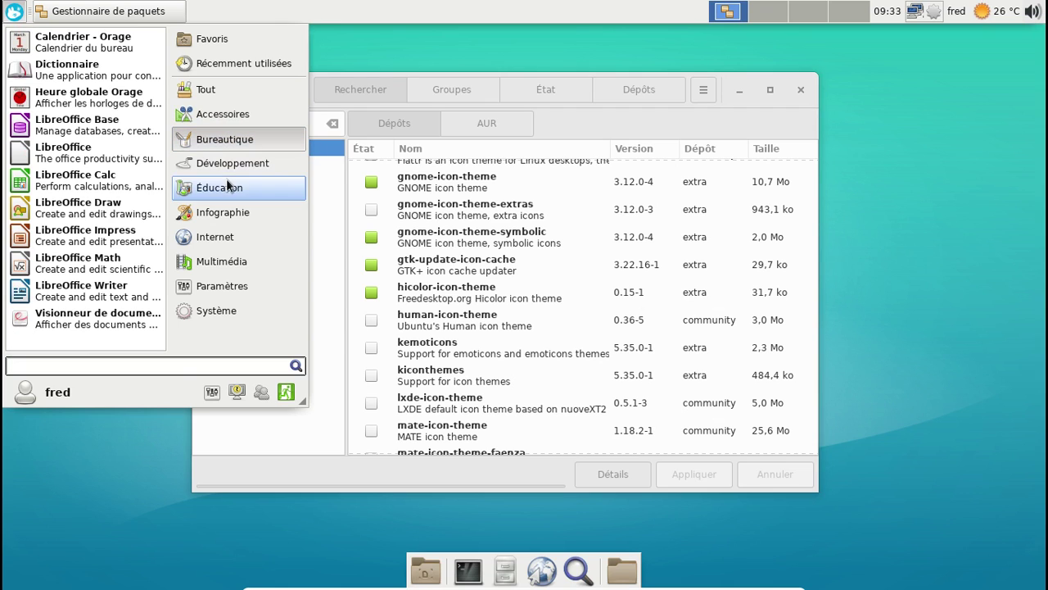
pyautogui.click(228, 211)
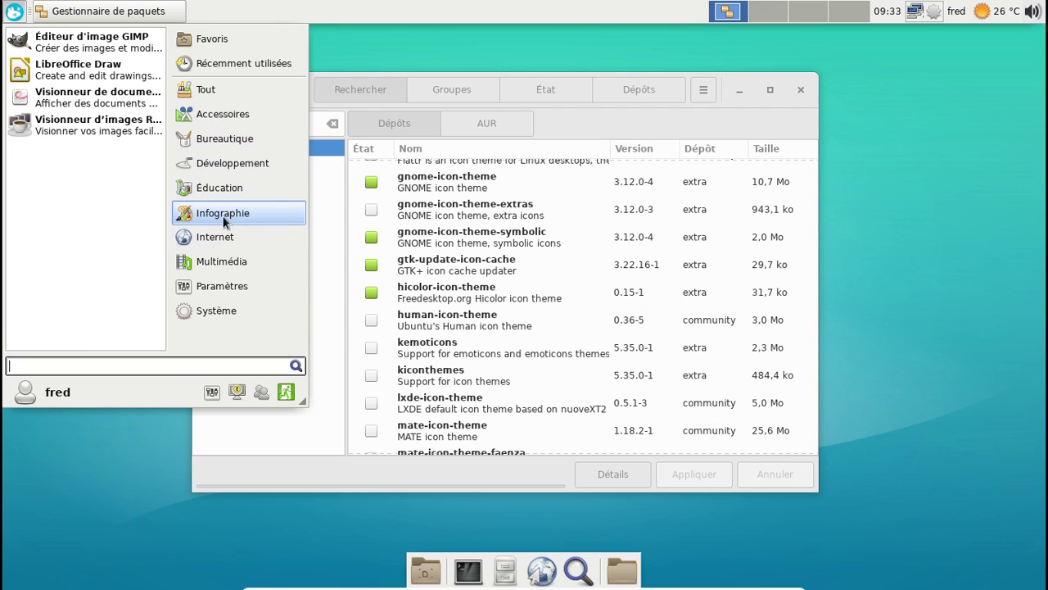
pyautogui.click(218, 238)
pyautogui.click(219, 261)
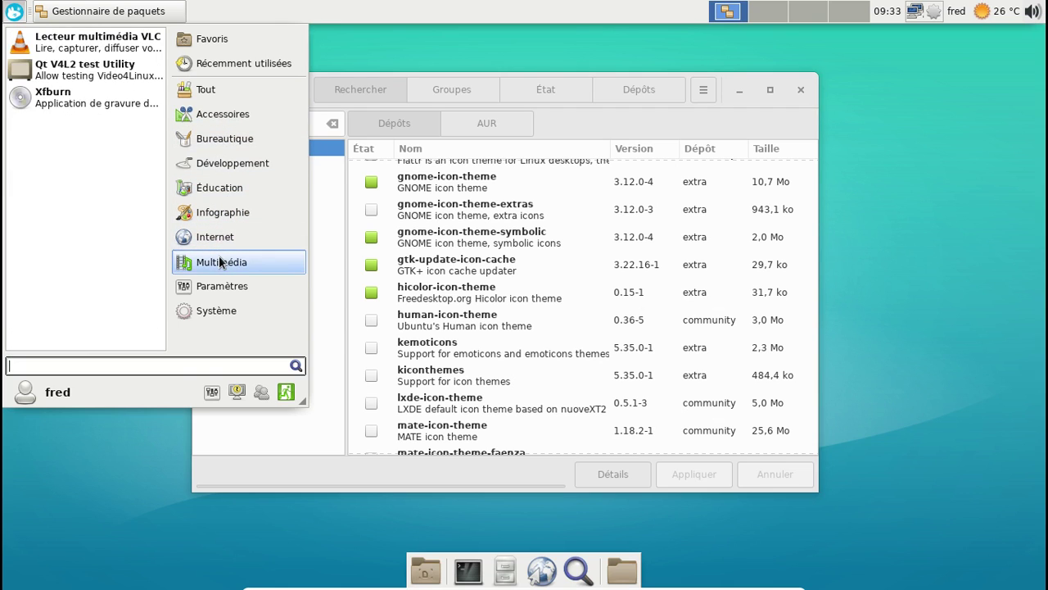
pyautogui.click(218, 288)
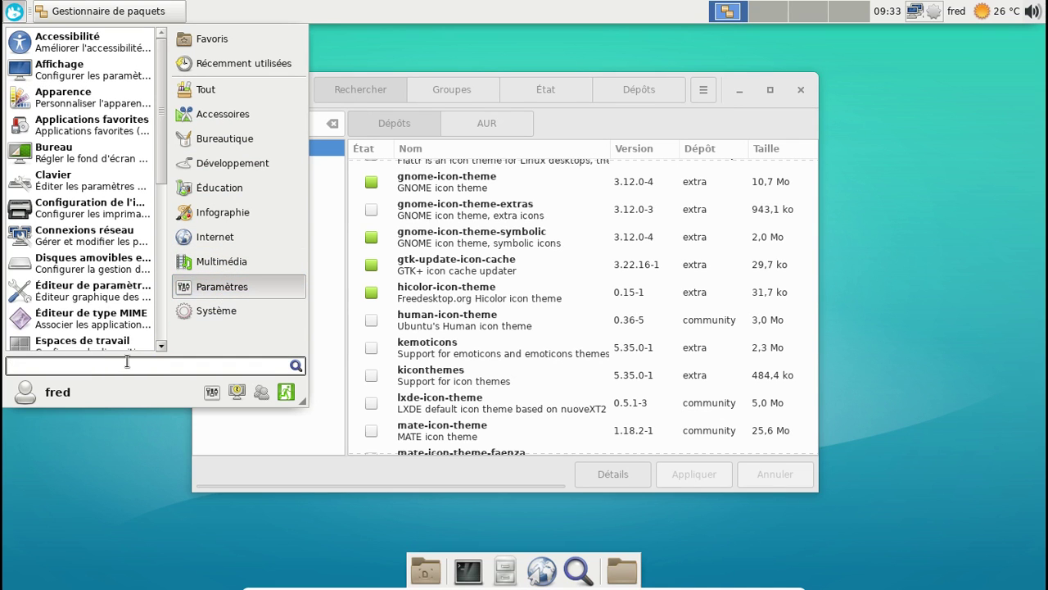
pyautogui.write('cups')
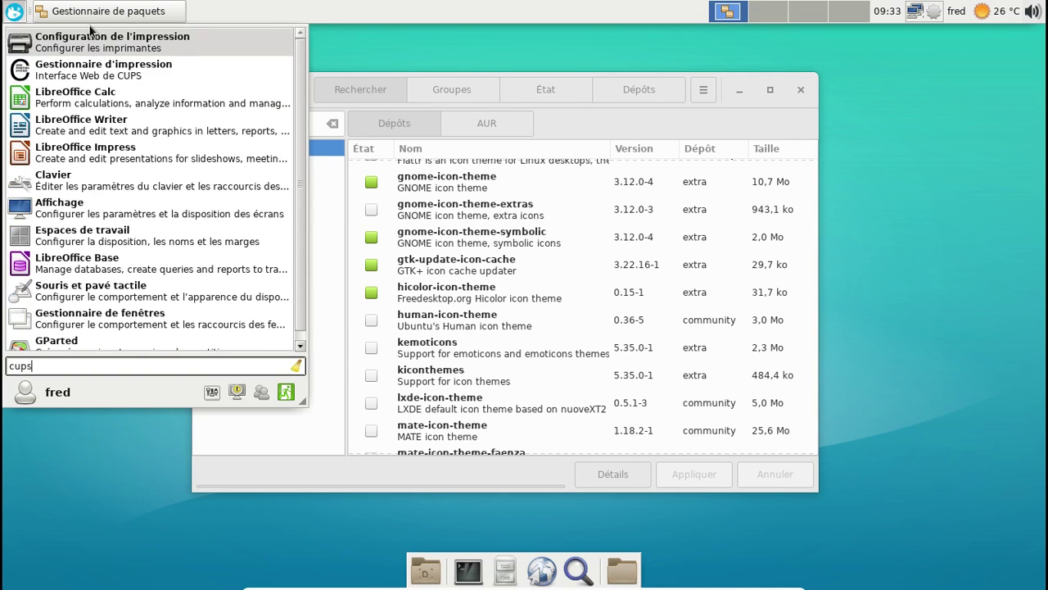
pyautogui.click(93, 65)
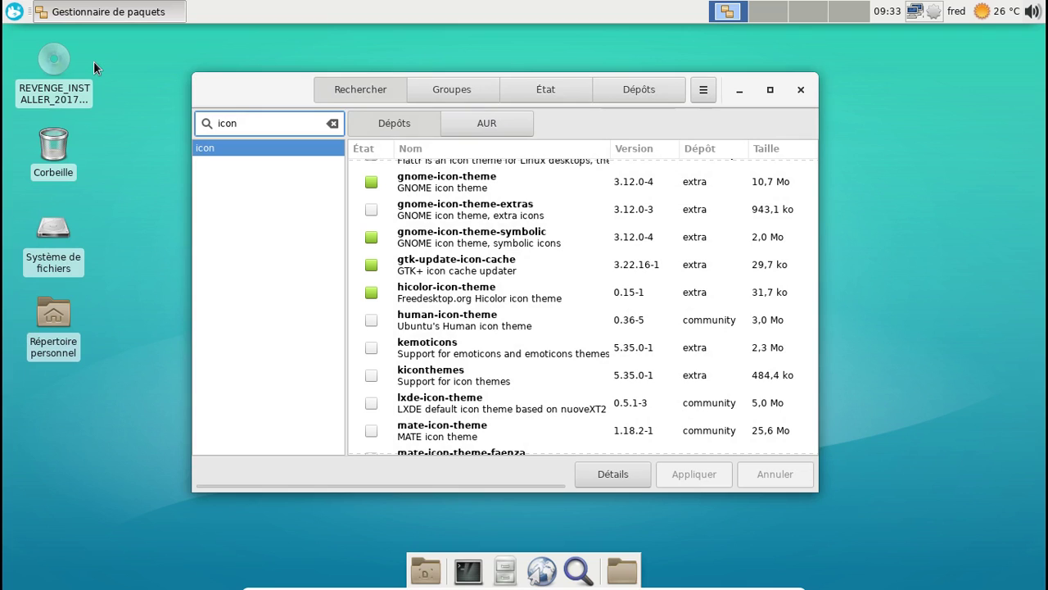
# Close the package manager, set the desktop icon theme to Faenza-Radiance in the Apparence settings, and close the settings window
pyautogui.click(792, 88)
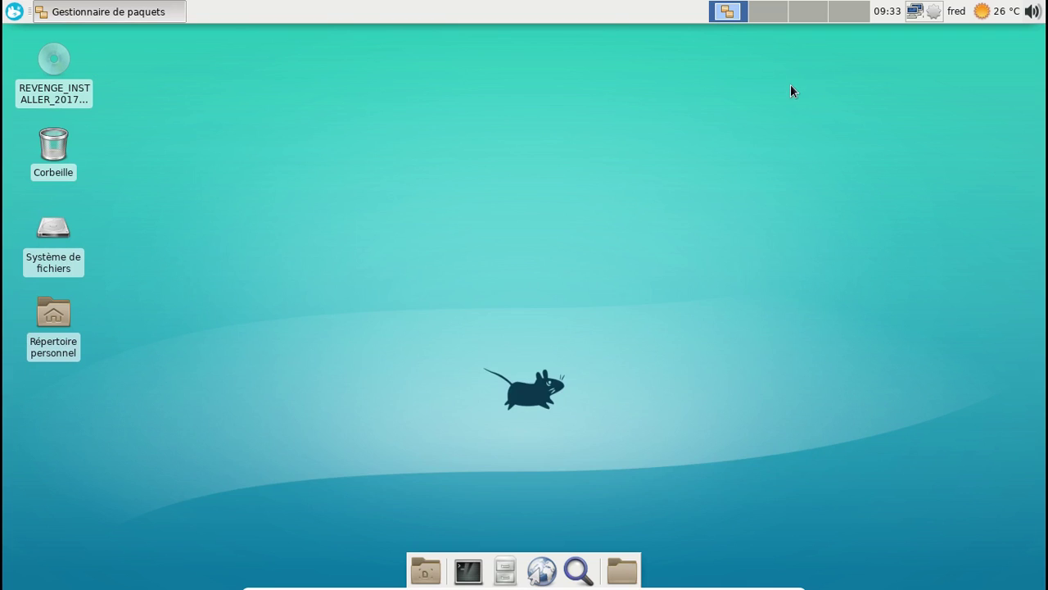
pyautogui.click(13, 13)
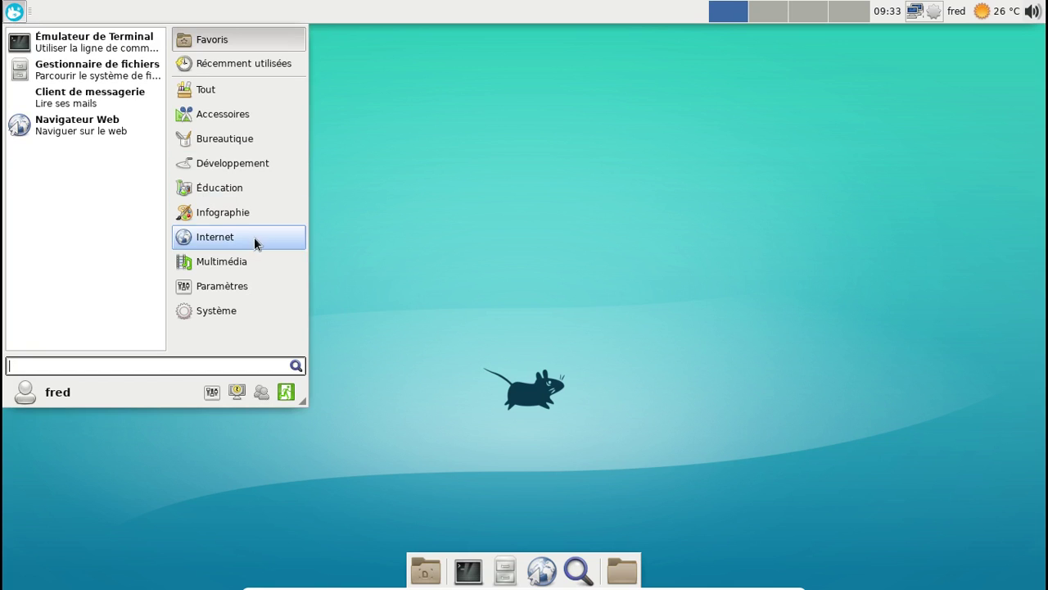
pyautogui.click(248, 285)
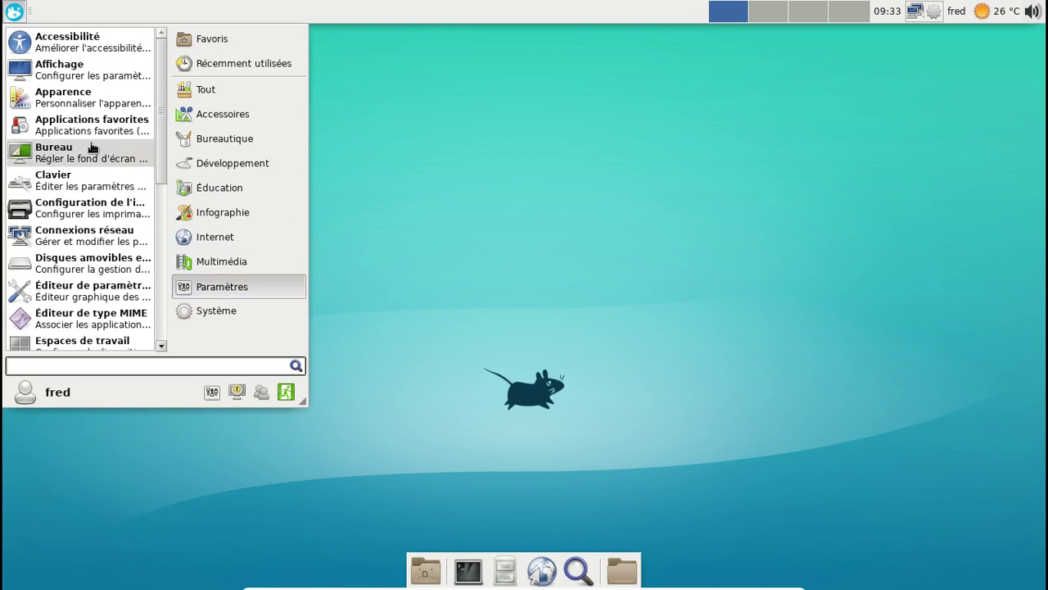
pyautogui.click(72, 104)
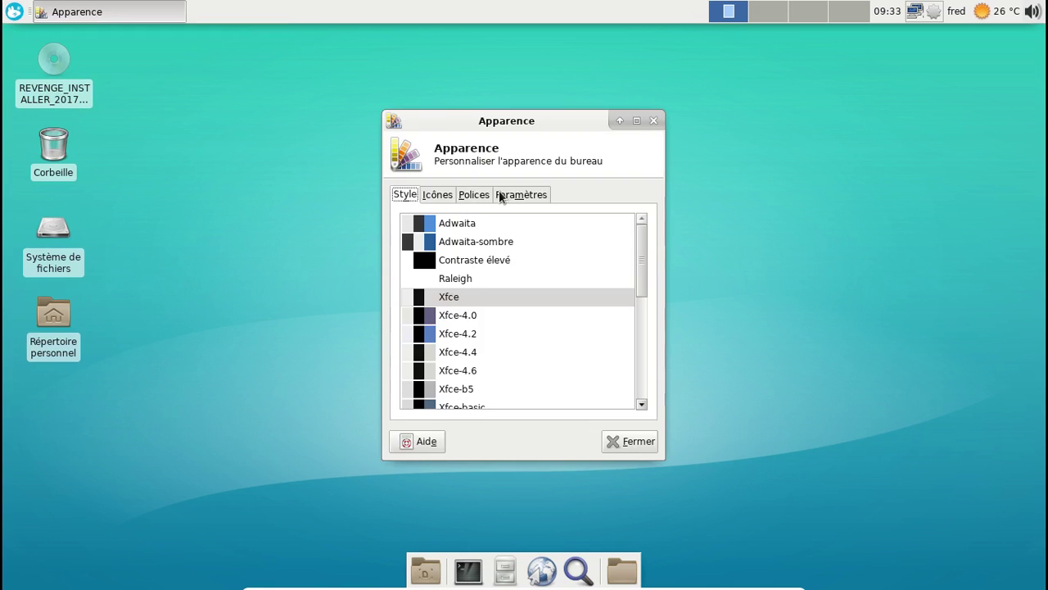
pyautogui.click(436, 194)
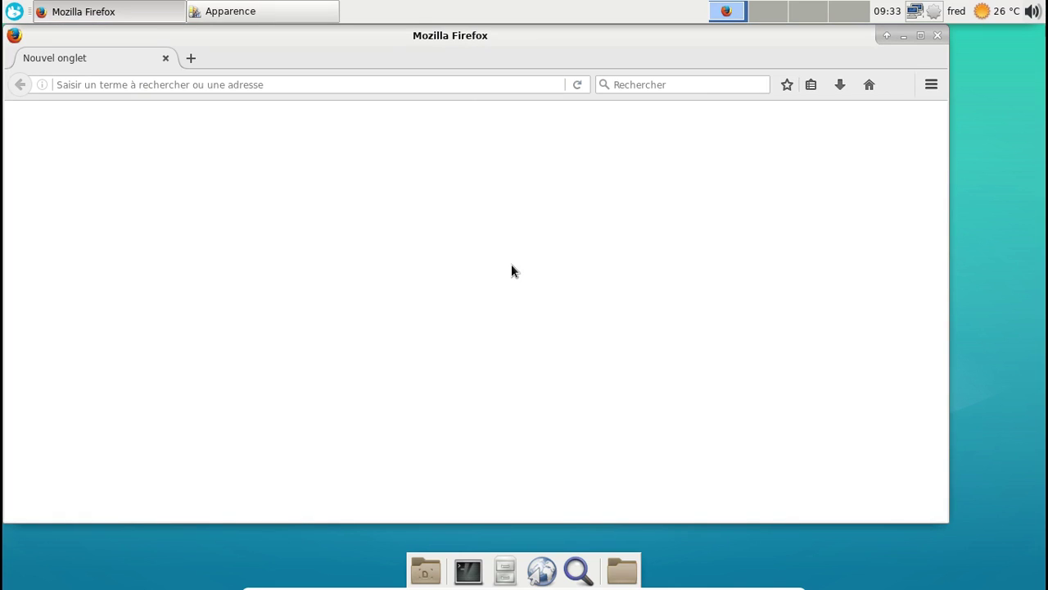
pyautogui.hotkey('alt', 'Tab')
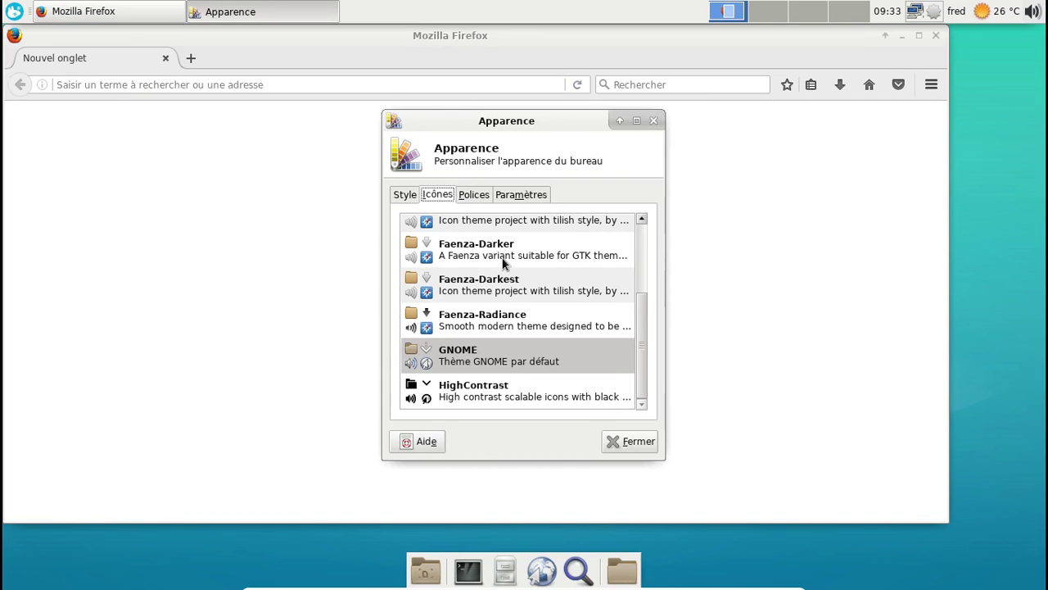
pyautogui.click(507, 319)
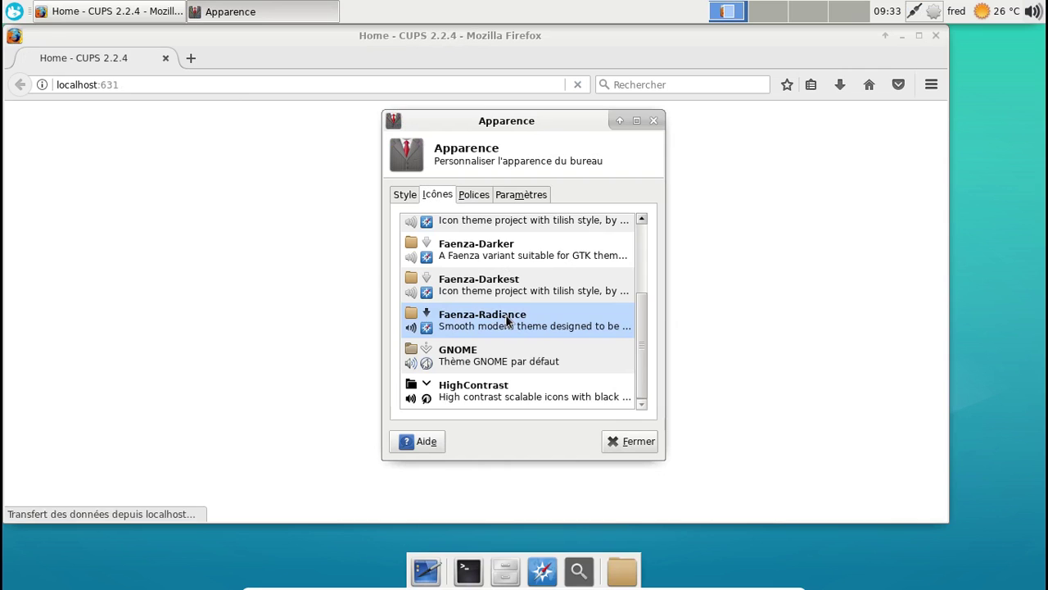
pyautogui.click(647, 122)
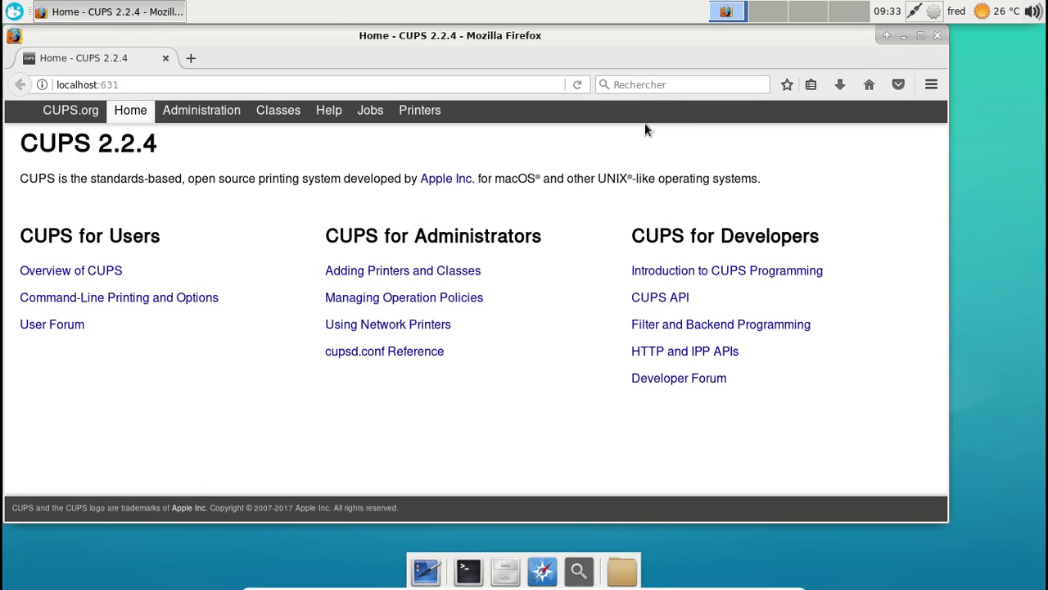
# Examine the new icons on the desktop, in the application list and in the home folder, and close the file manager and CUPS page
pyautogui.click(902, 34)
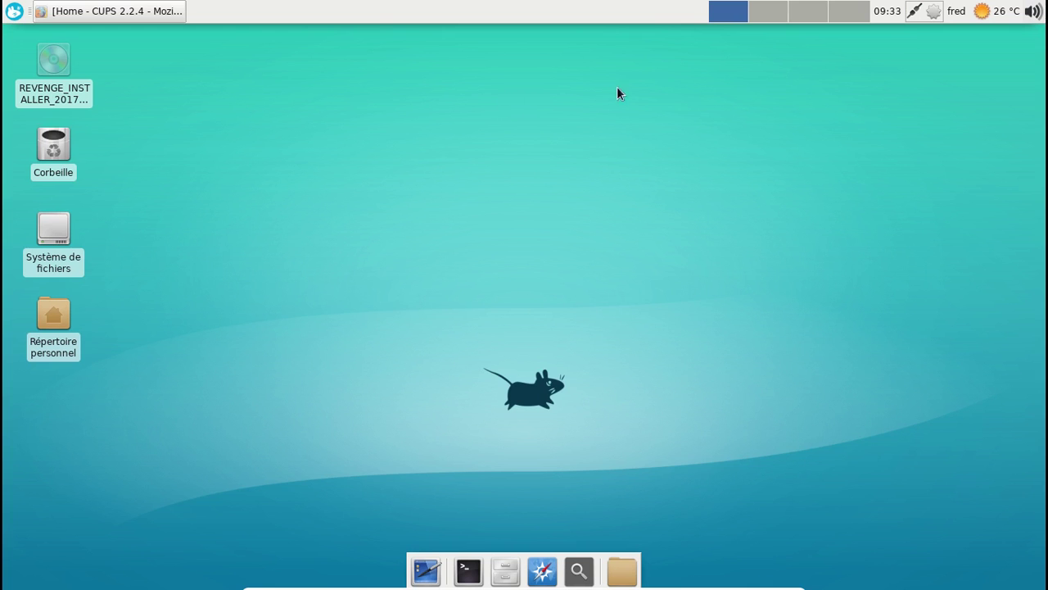
pyautogui.click(14, 11)
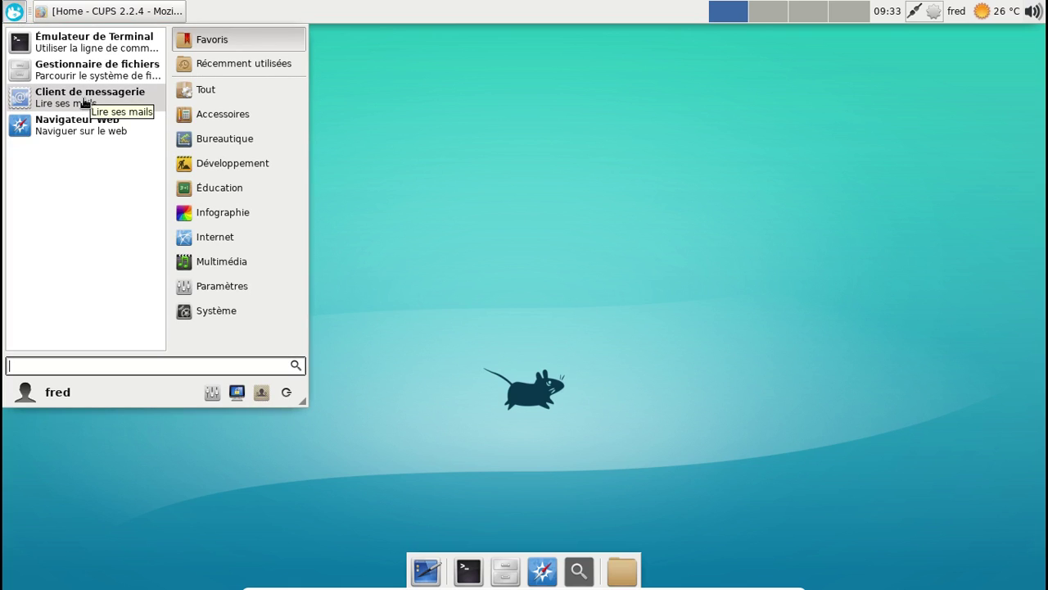
pyautogui.press('Escape')
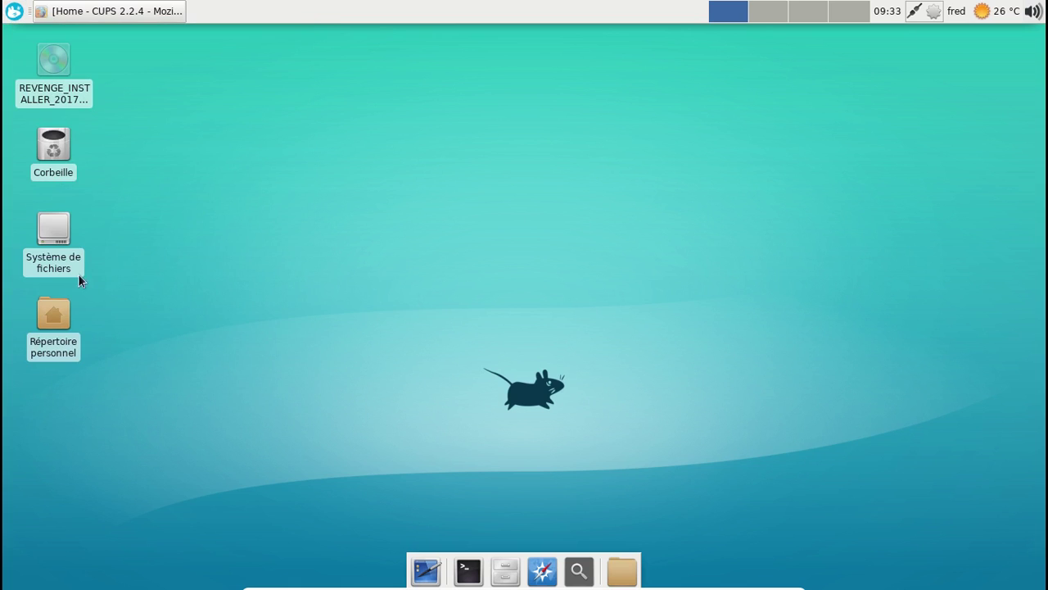
pyautogui.click(54, 323)
pyautogui.doubleClick(57, 326)
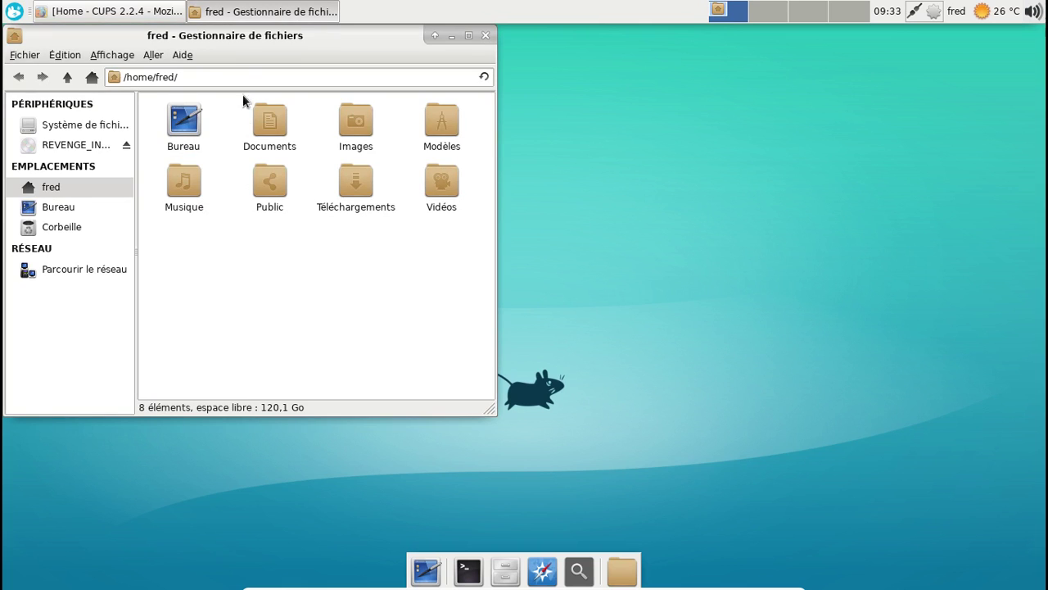
pyautogui.moveTo(232, 45); pyautogui.dragTo(492, 81)
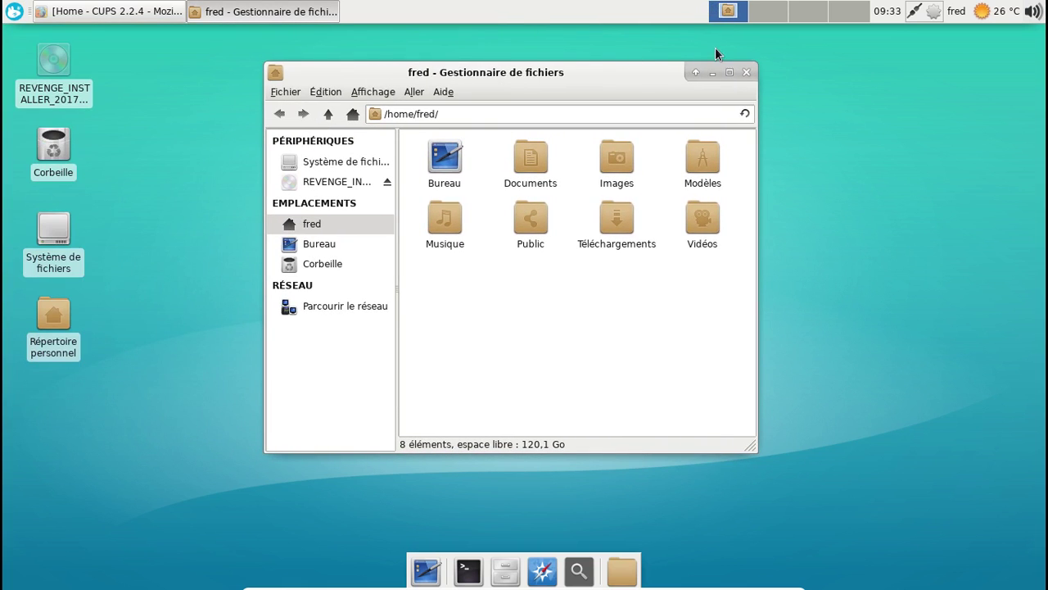
pyautogui.click(346, 305)
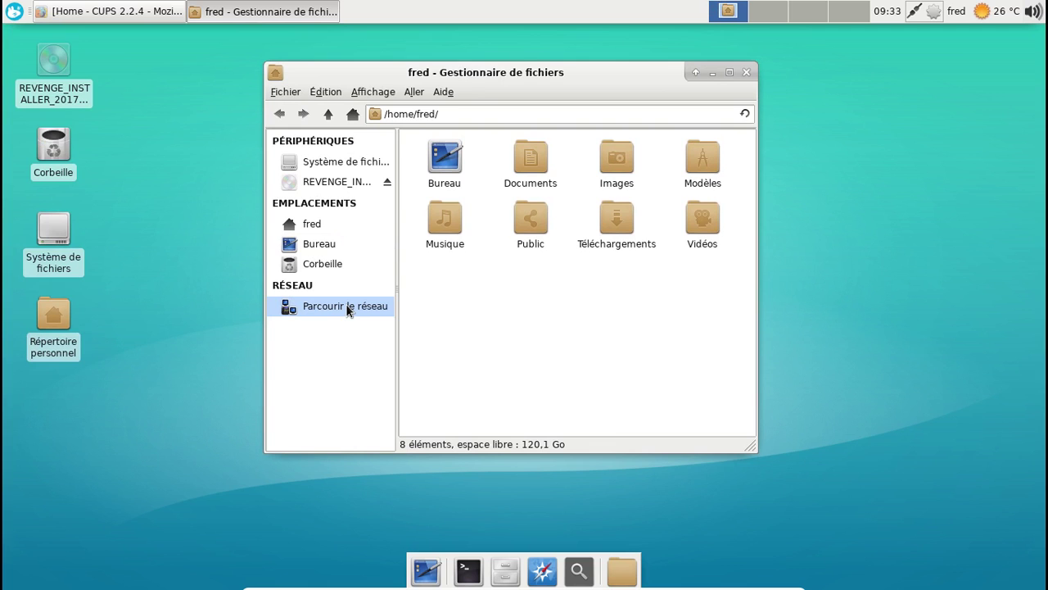
pyautogui.click(746, 72)
pyautogui.hotkey('alt', 'Tab')
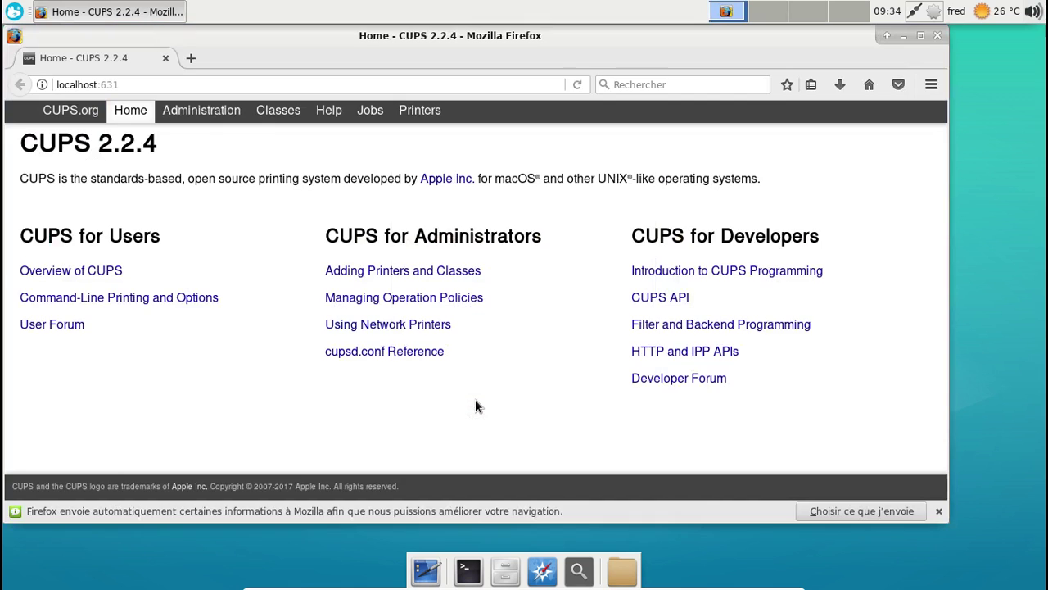
pyautogui.click(937, 35)
# Open HP Device Manager by searching the applications for "hp", and start device discovery through its device setup
pyautogui.click(18, 11)
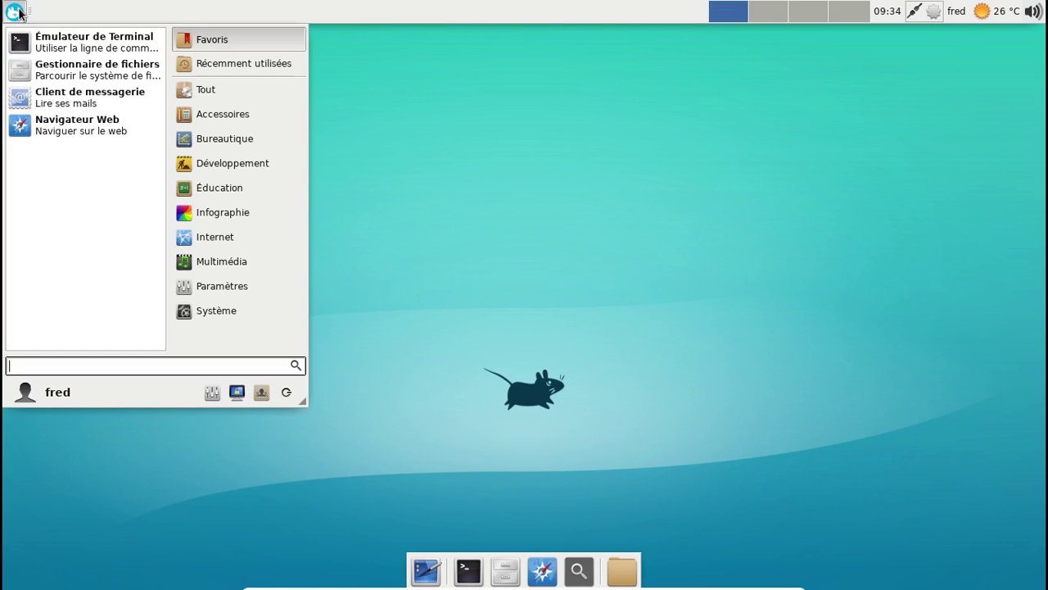
pyautogui.write('hp')
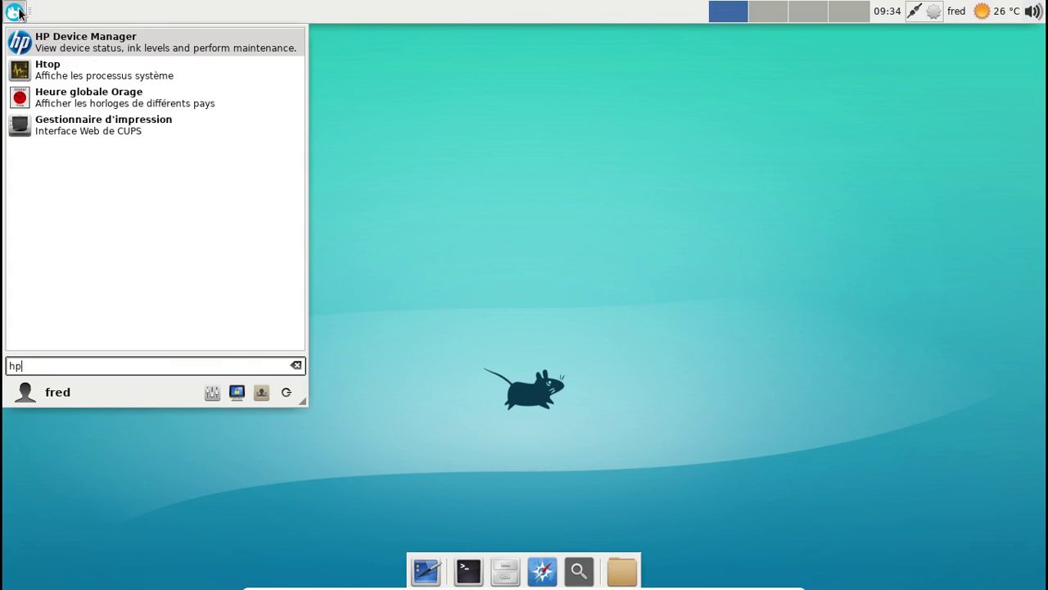
pyautogui.press('Return')
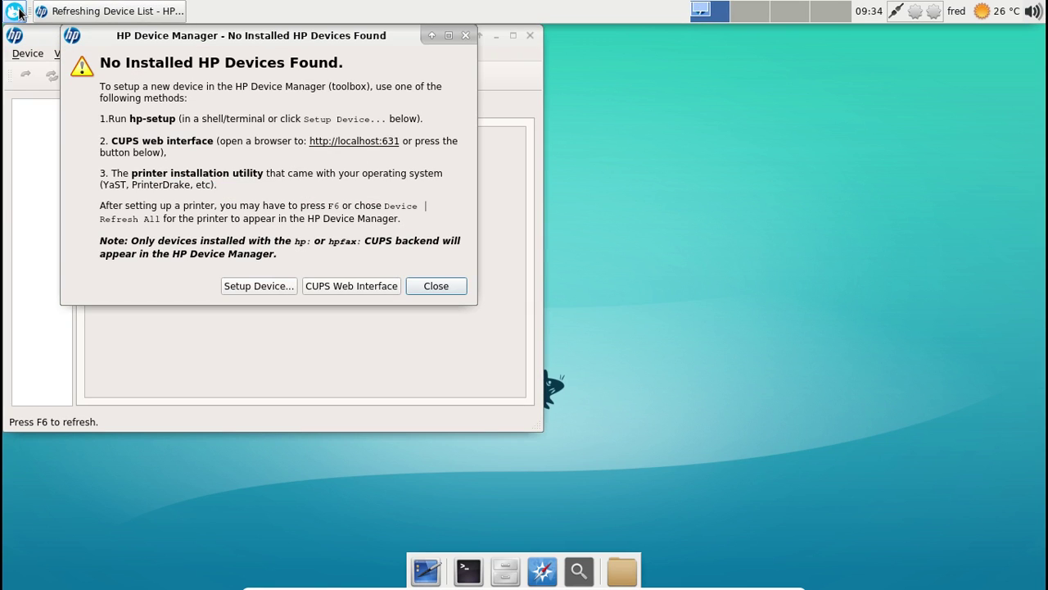
pyautogui.click(251, 287)
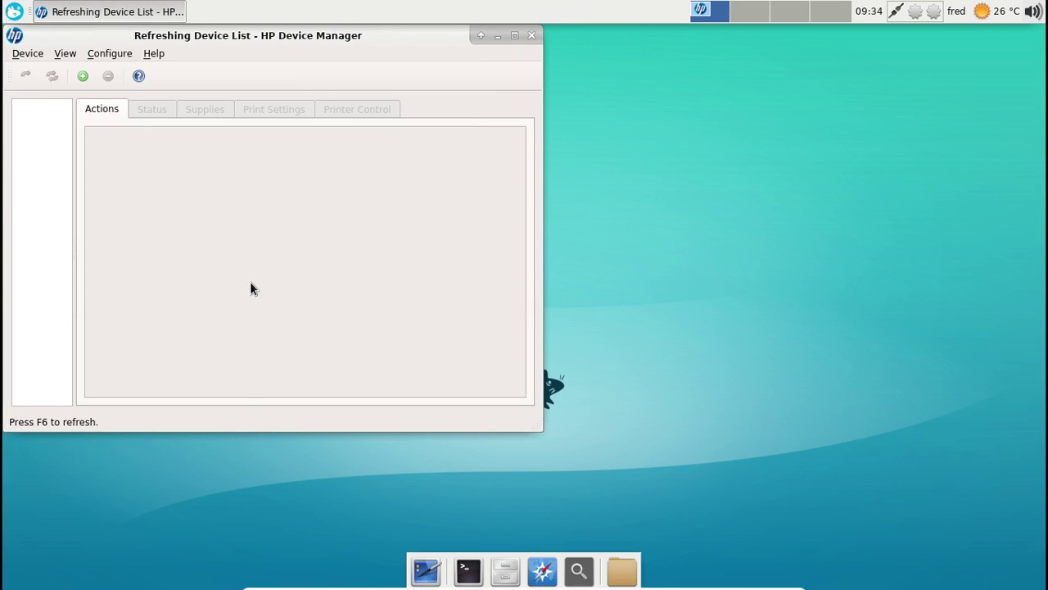
pyautogui.click(688, 432)
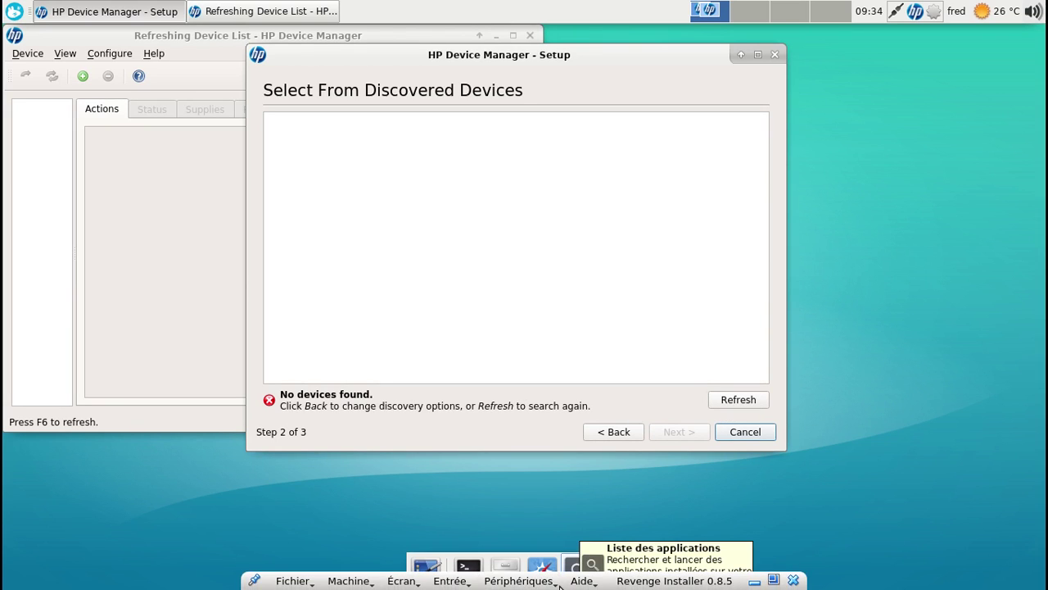
# Attach the HP DeskJet 2130 series USB printer to the virtual machine, refresh the discovered devices, and continue the setup with it
pyautogui.click(551, 583)
pyautogui.moveTo(556, 456)
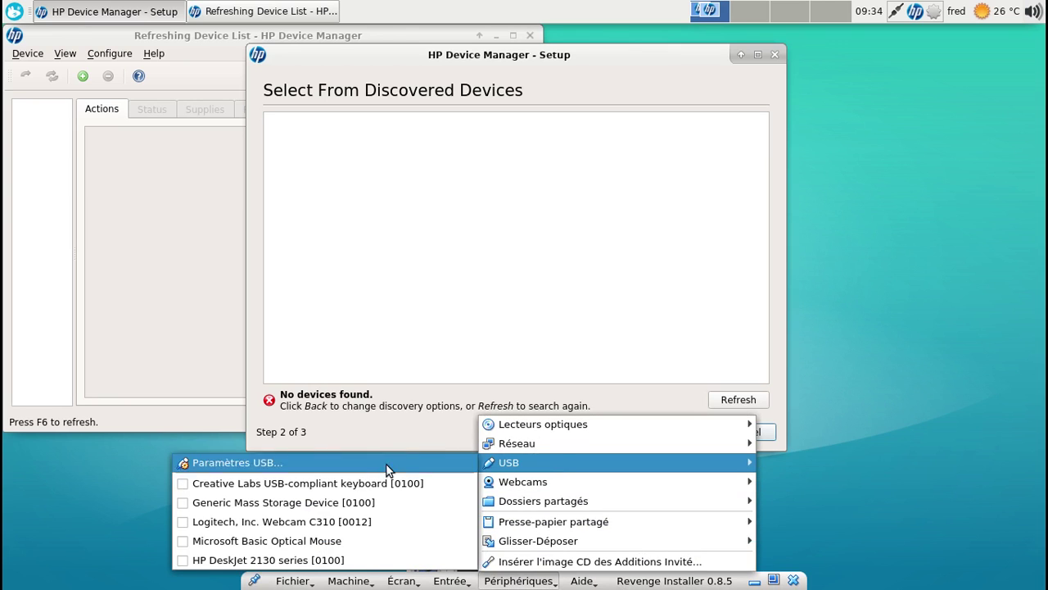
pyautogui.click(342, 560)
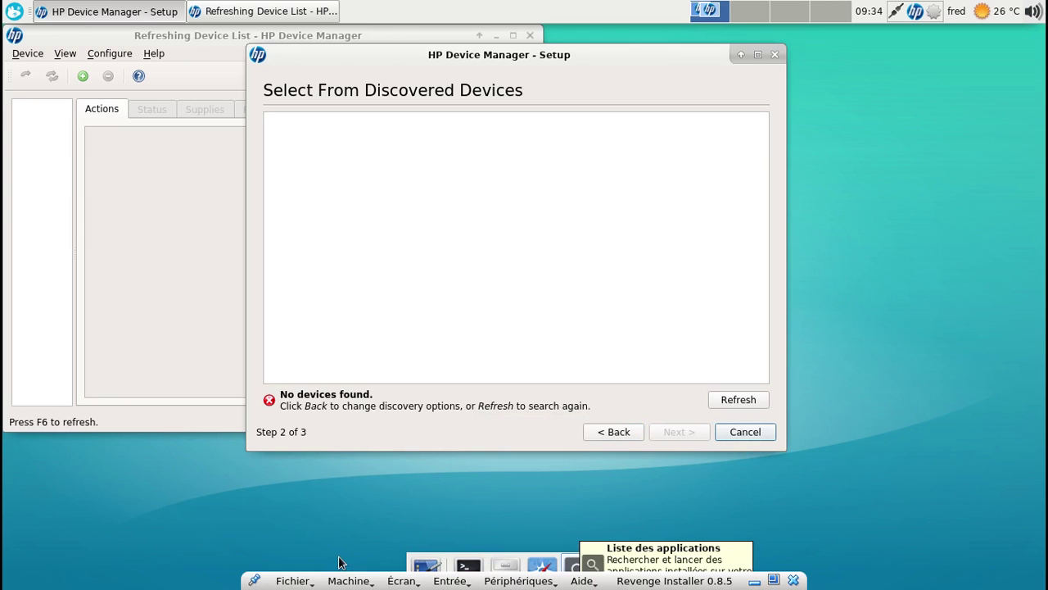
pyautogui.click(724, 399)
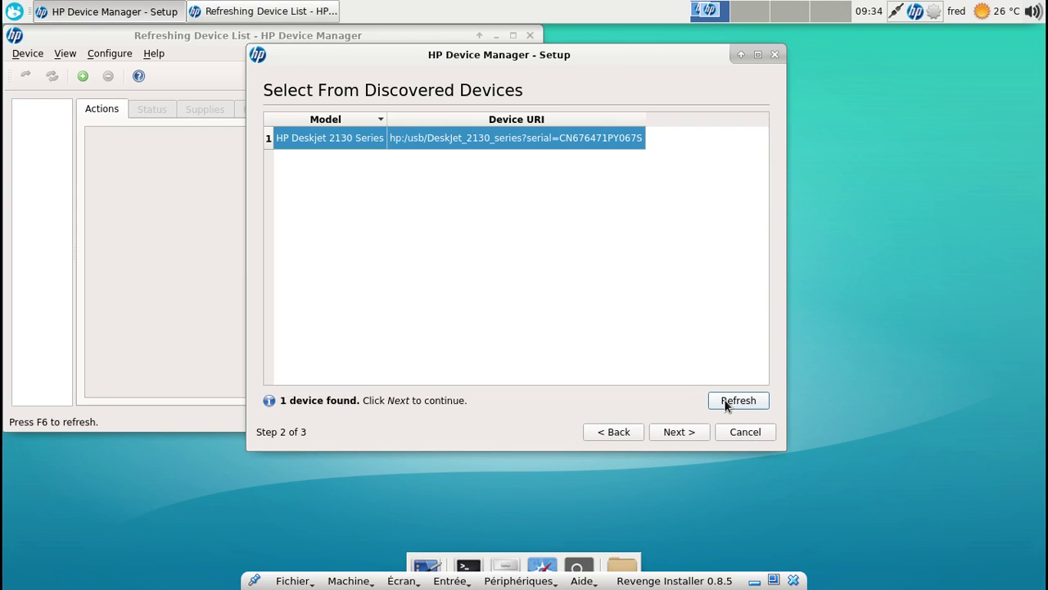
pyautogui.click(685, 433)
pyautogui.click(15, 12)
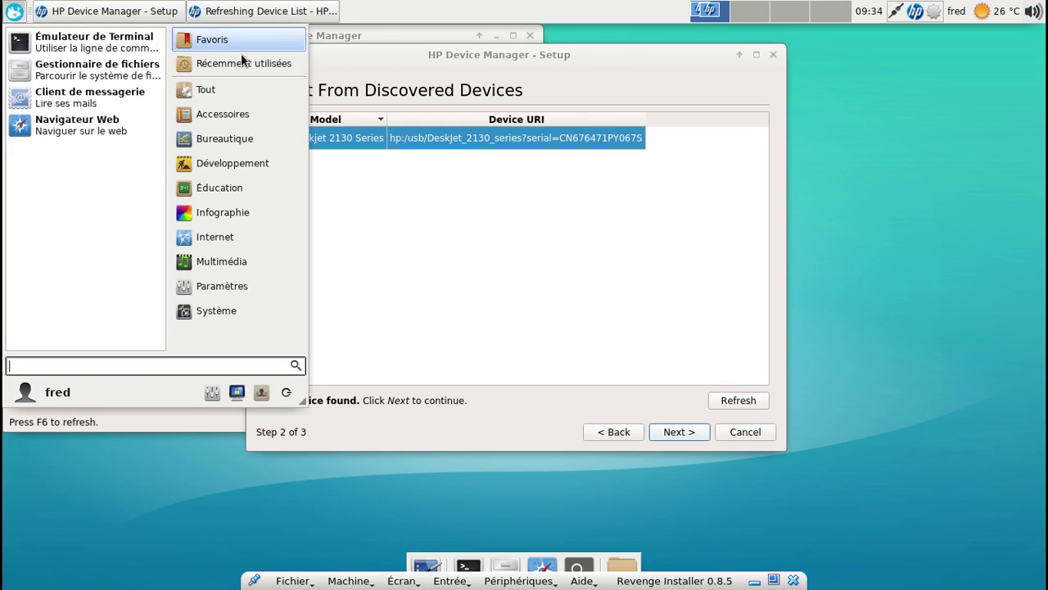
pyautogui.click(192, 119)
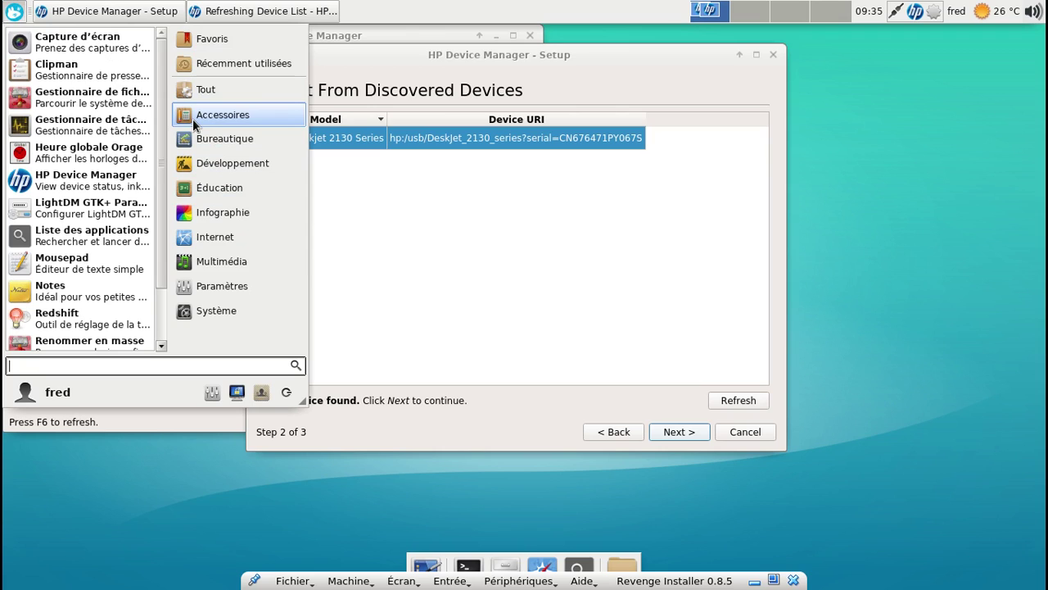
pyautogui.click(234, 272)
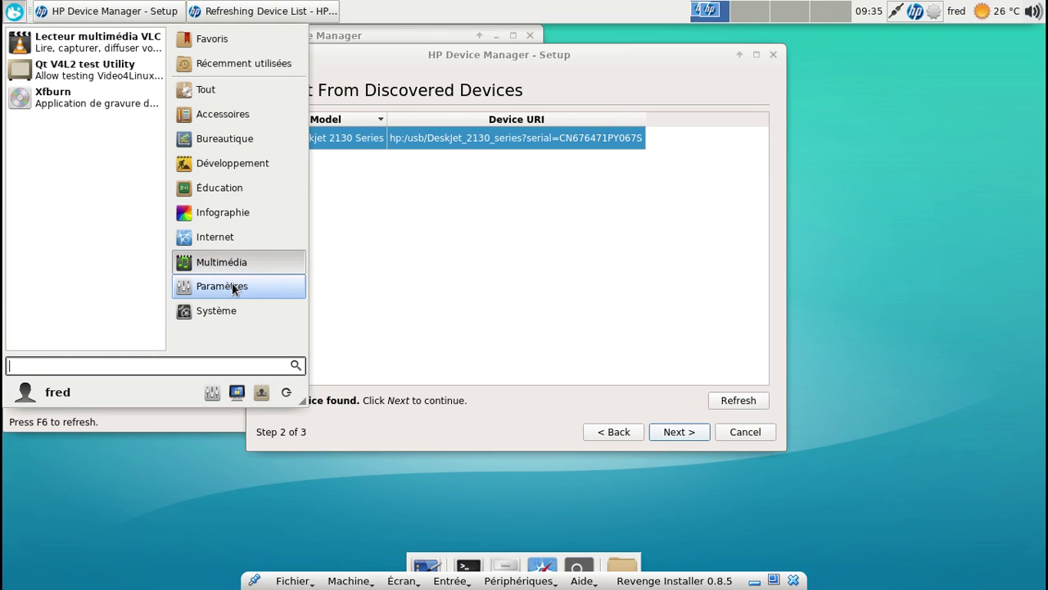
pyautogui.click(232, 287)
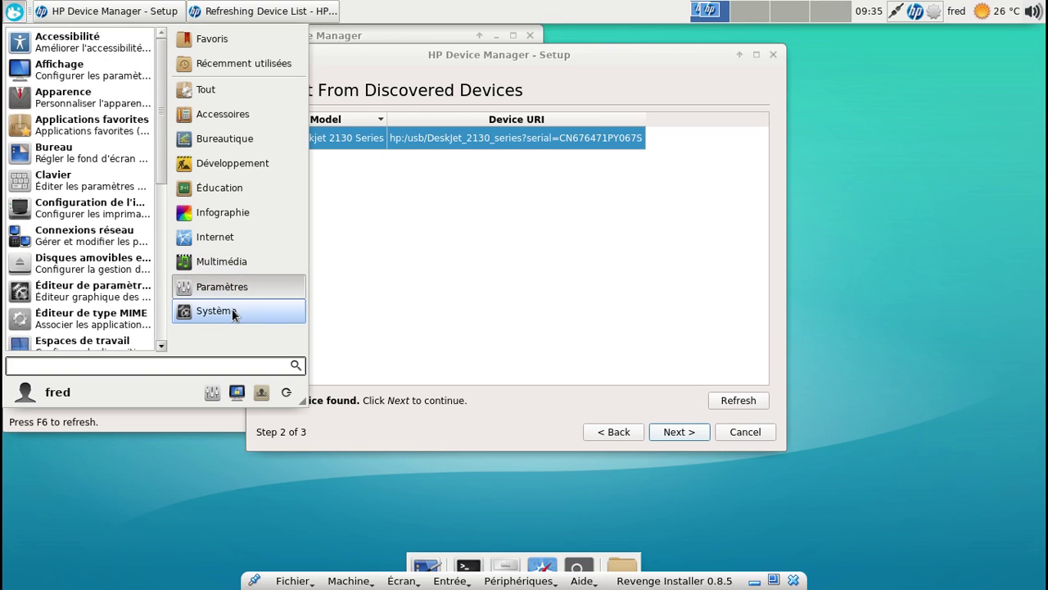
pyautogui.moveTo(233, 312)
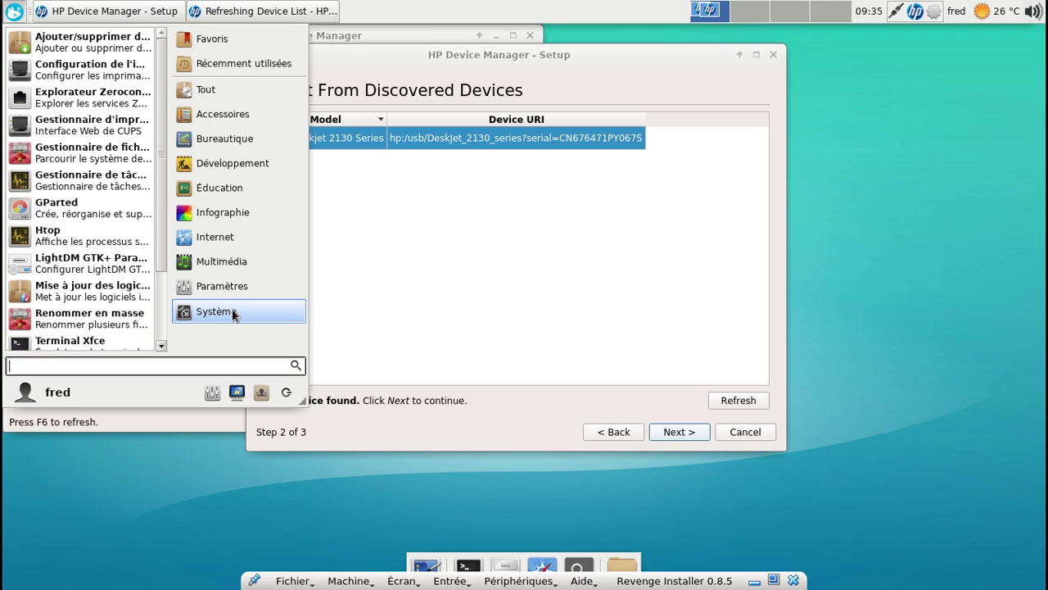
pyautogui.click(659, 410)
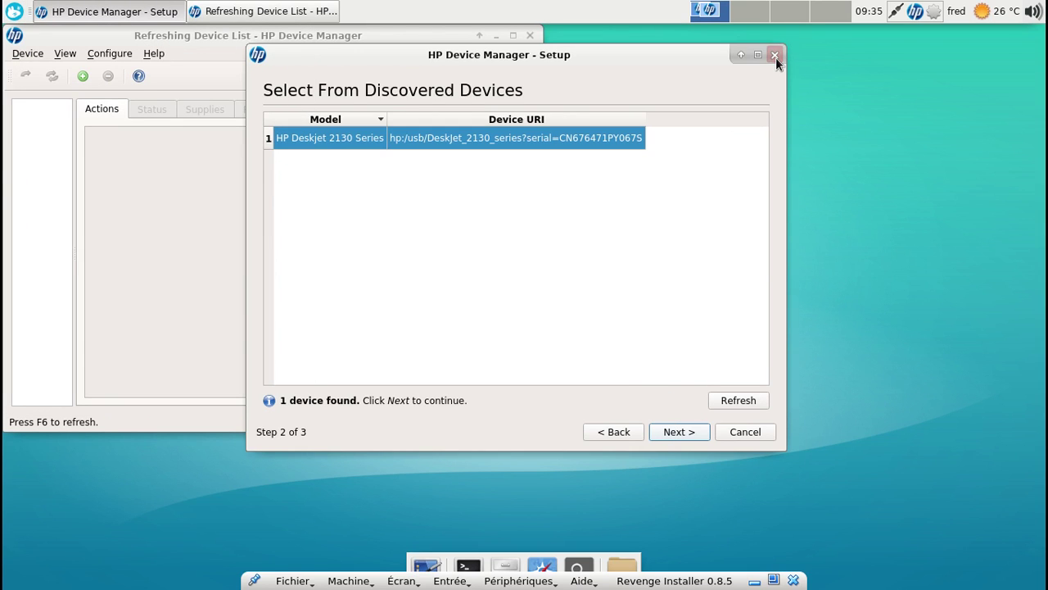
# Open and minimize a terminal, and force the unresponsive HP setup window to close
pyautogui.click(469, 570)
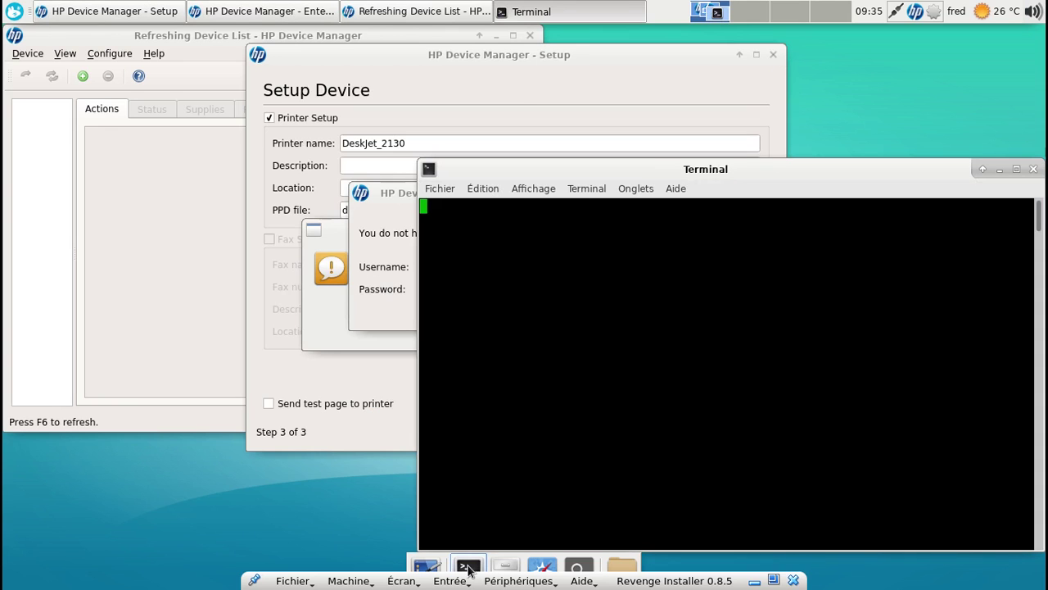
pyautogui.click(999, 170)
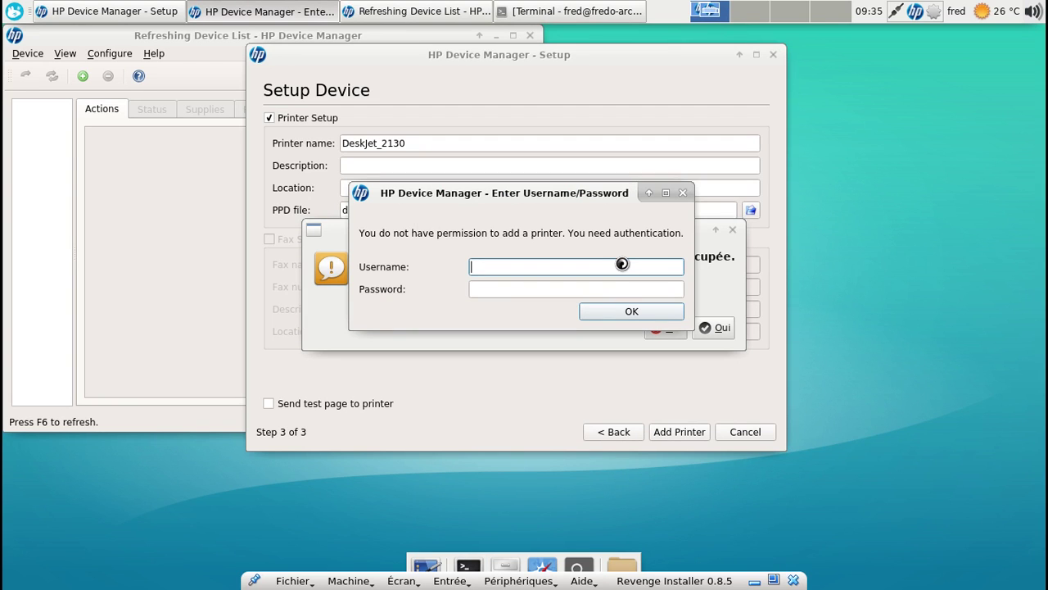
pyautogui.click(711, 328)
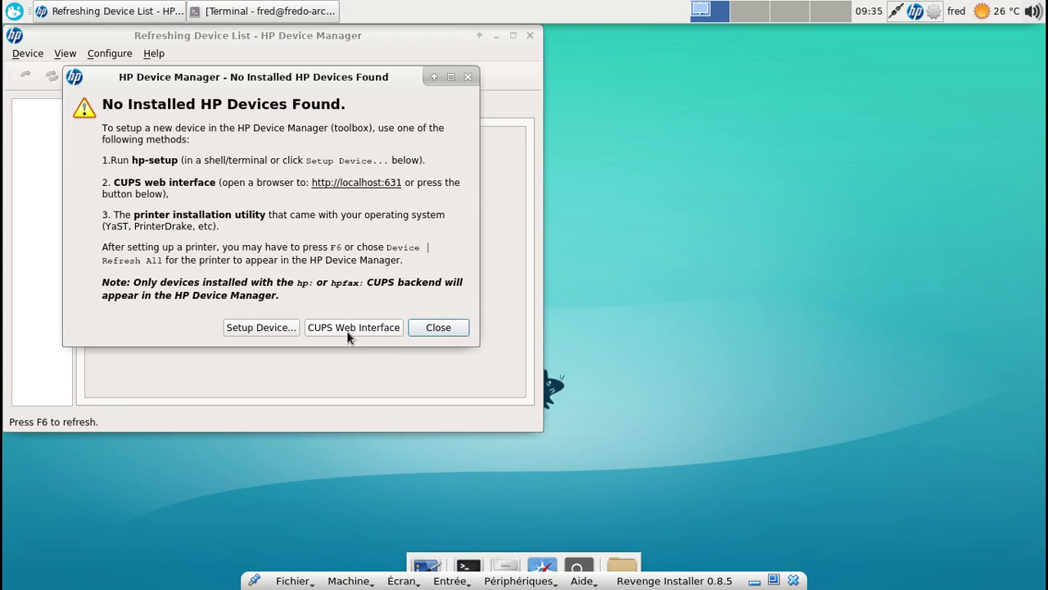
# Restart the device setup over USB, continue with the discovered HP DeskJet 2130 Series, and close the minimized terminal
pyautogui.click(276, 330)
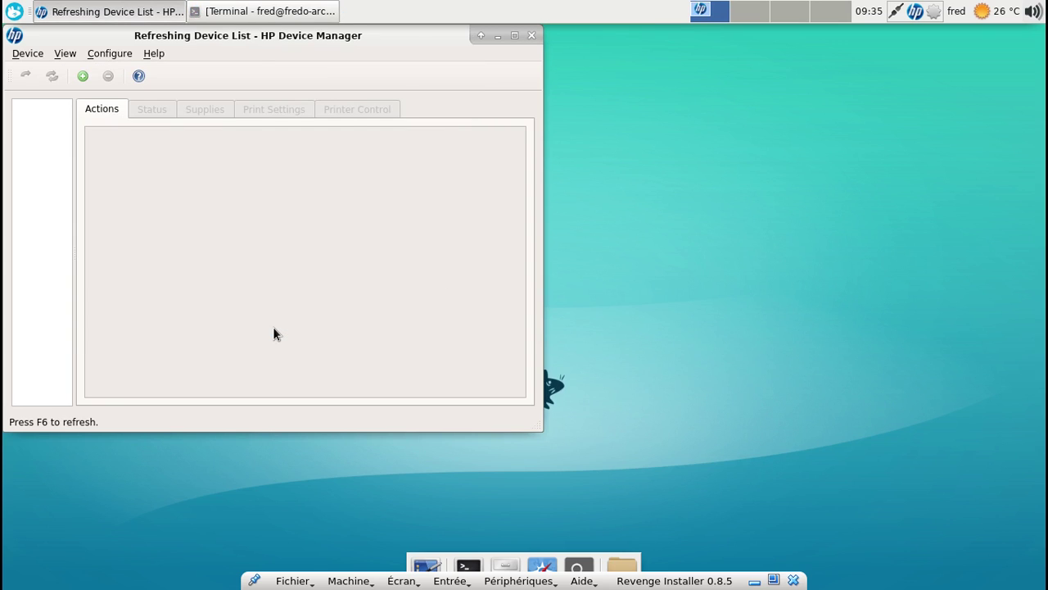
pyautogui.click(686, 433)
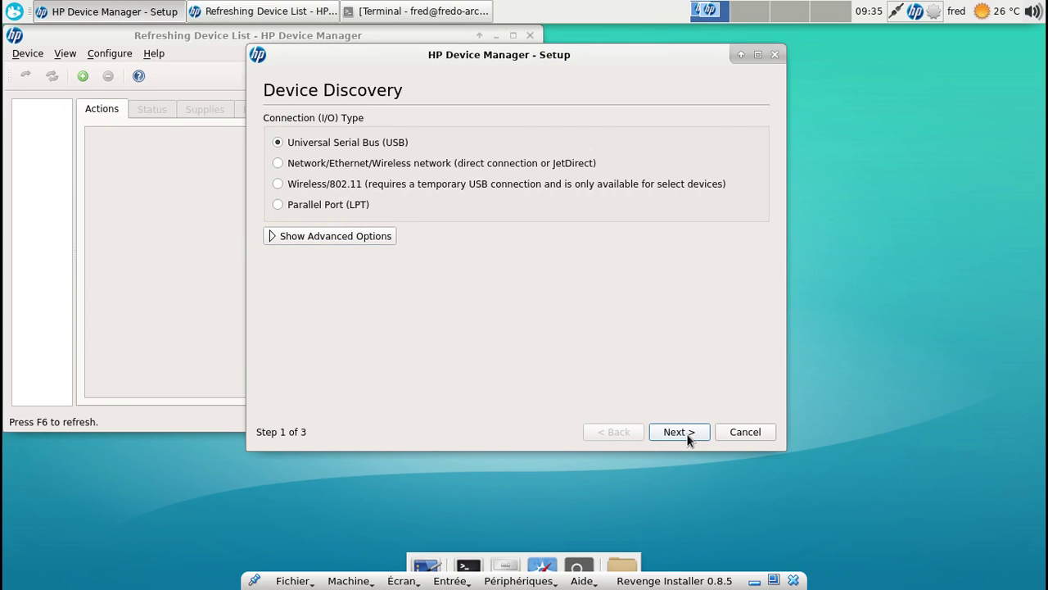
pyautogui.click(687, 433)
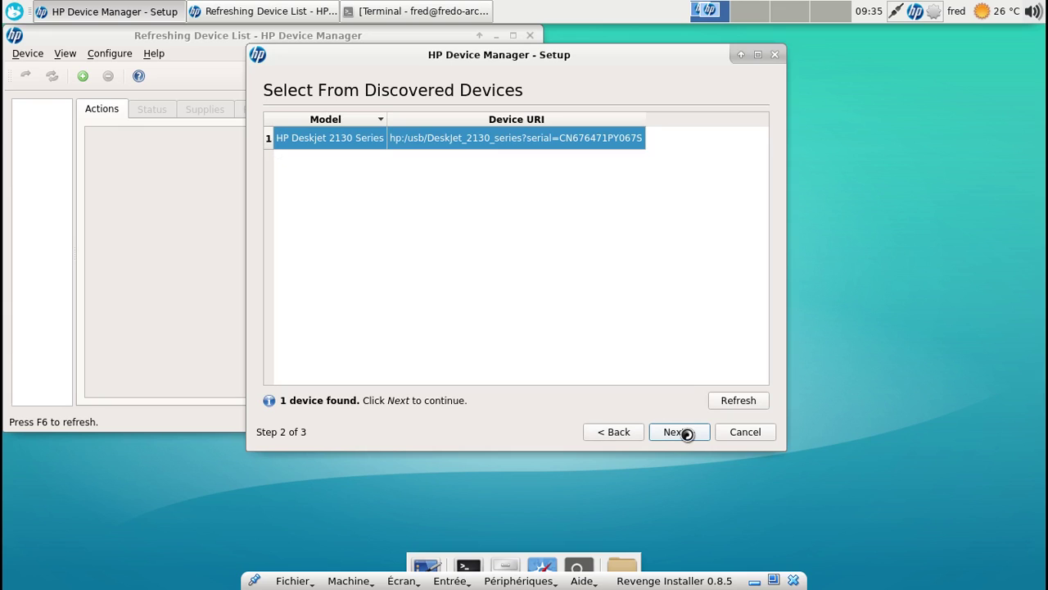
pyautogui.click(407, 14)
pyautogui.click(1033, 169)
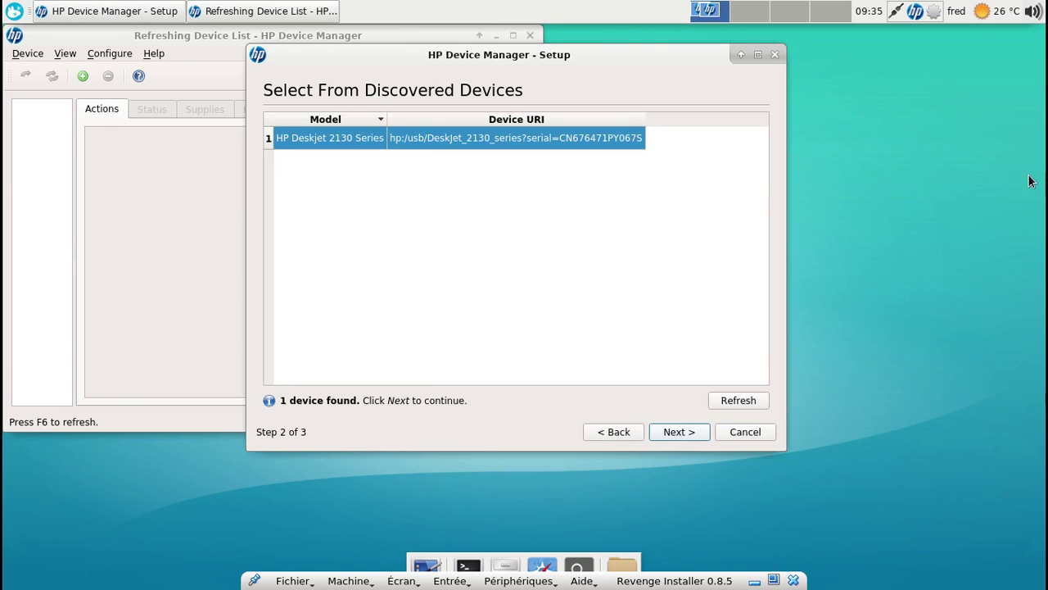
# Add the printer DeskJet_2130 with the proposed PPD file and go to the username field of the authentication request
pyautogui.click(14, 11)
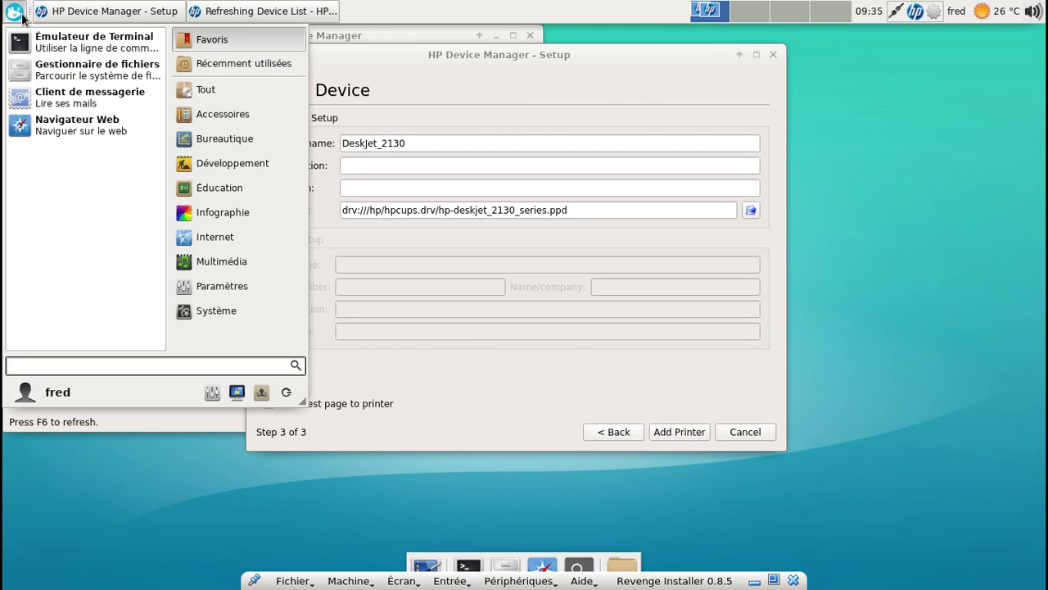
pyautogui.click(592, 59)
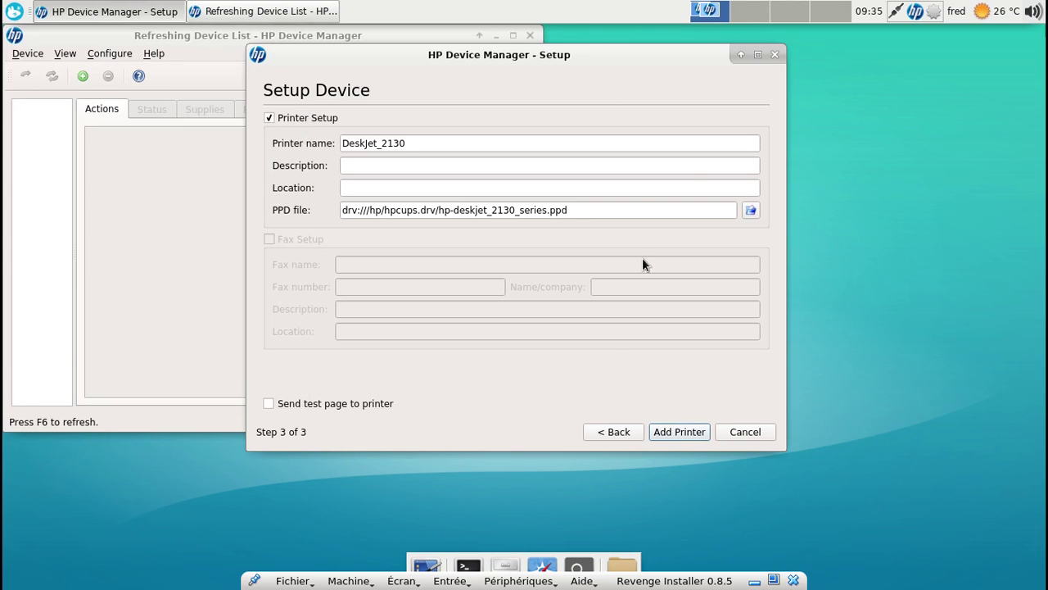
pyautogui.click(676, 434)
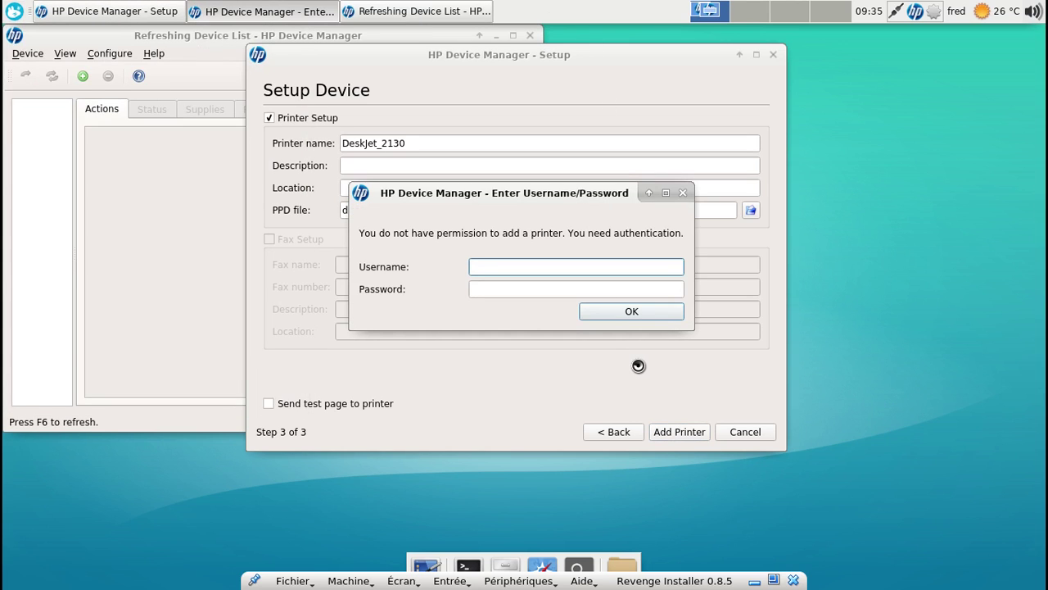
pyautogui.click(590, 287)
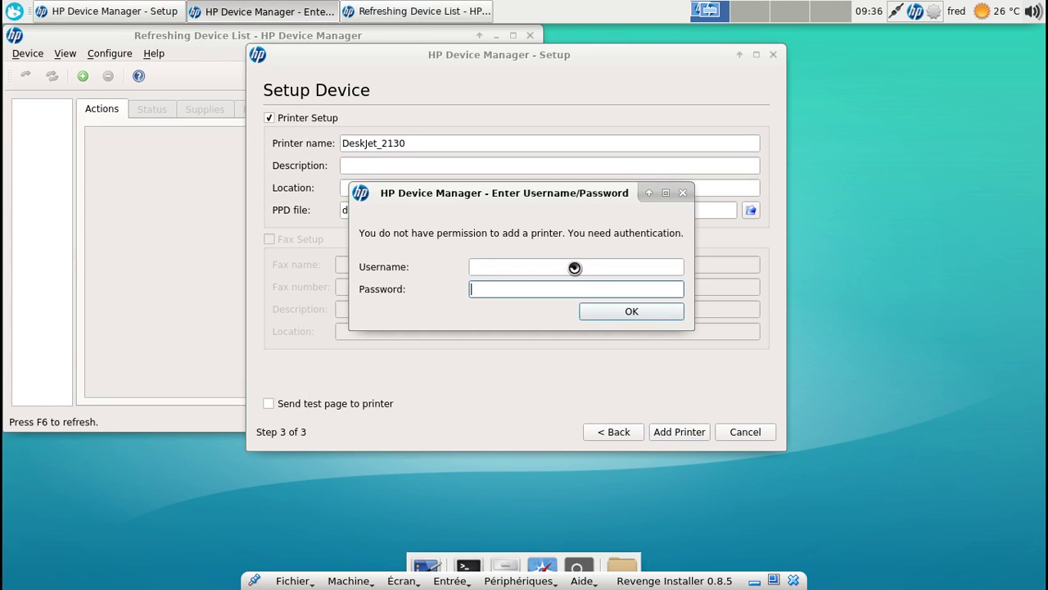
pyautogui.click(575, 268)
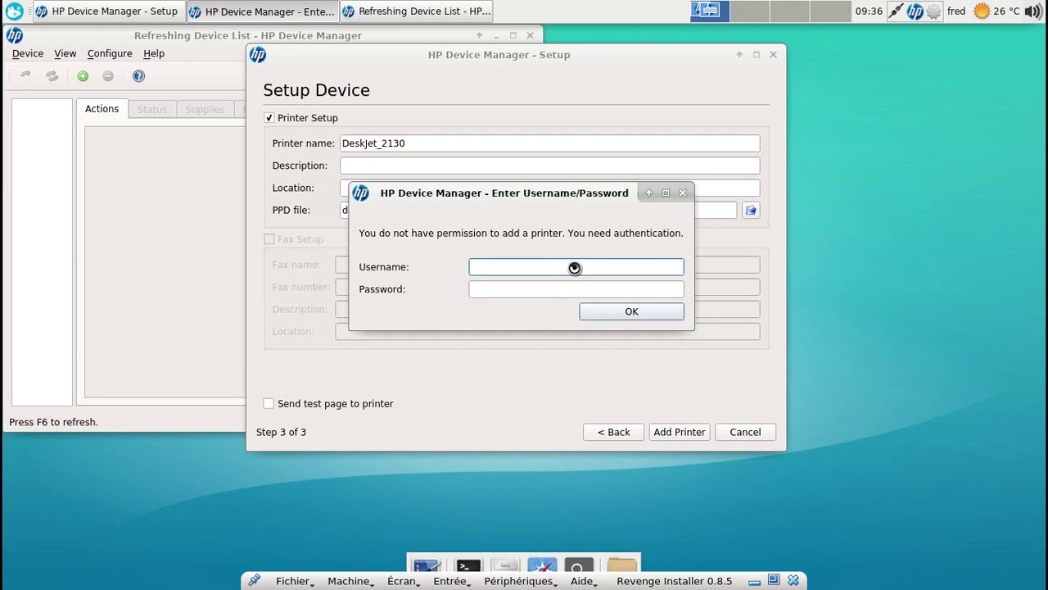
# Take the virtual machine out of full-screen mode, look at its device options, and return it to full screen
pyautogui.click(401, 580)
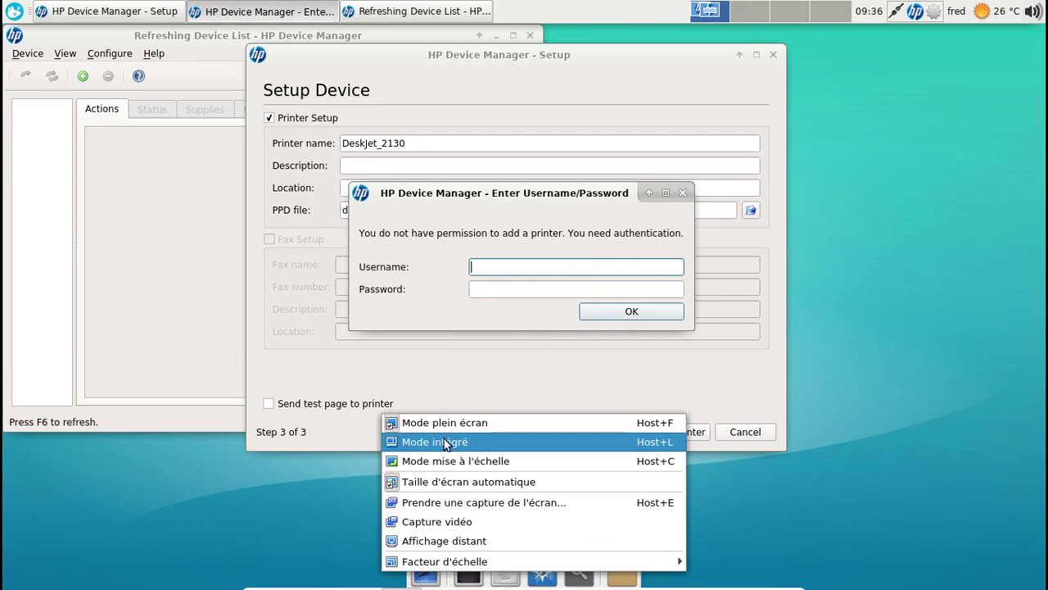
pyautogui.click(405, 421)
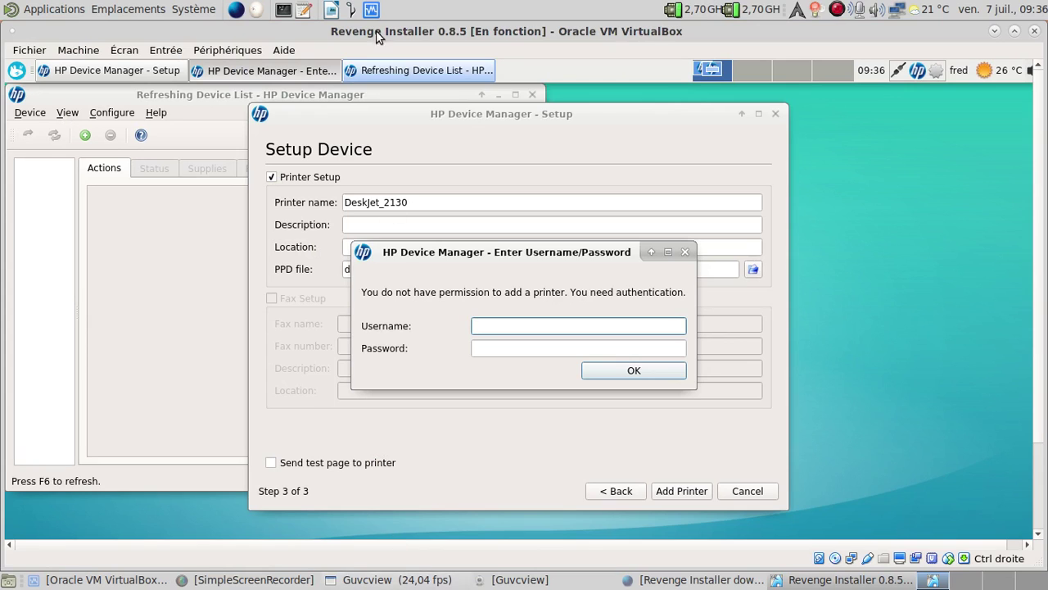
pyautogui.click(211, 52)
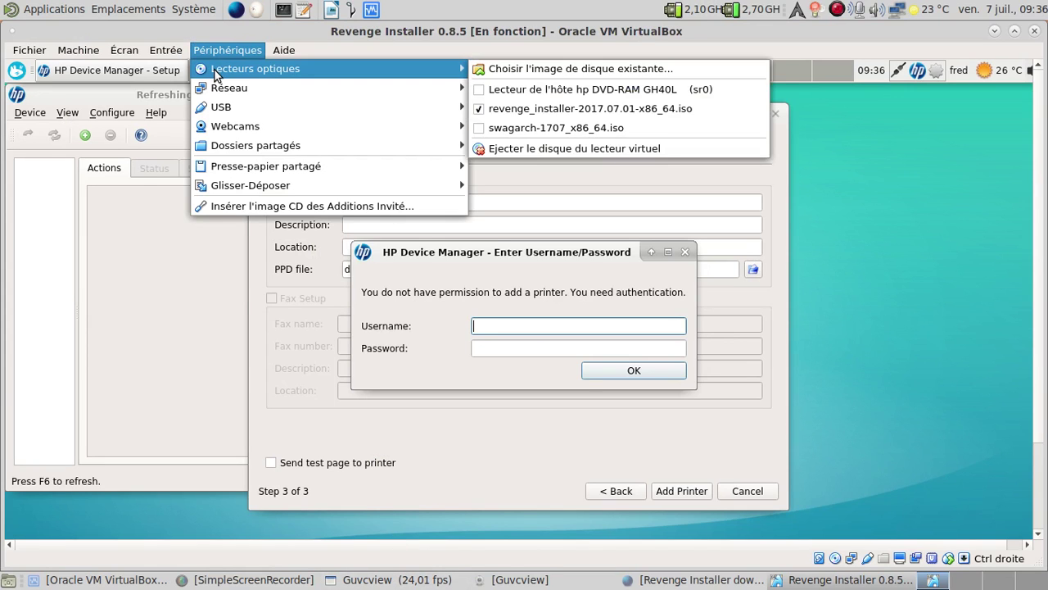
pyautogui.moveTo(124, 51)
pyautogui.click(292, 68)
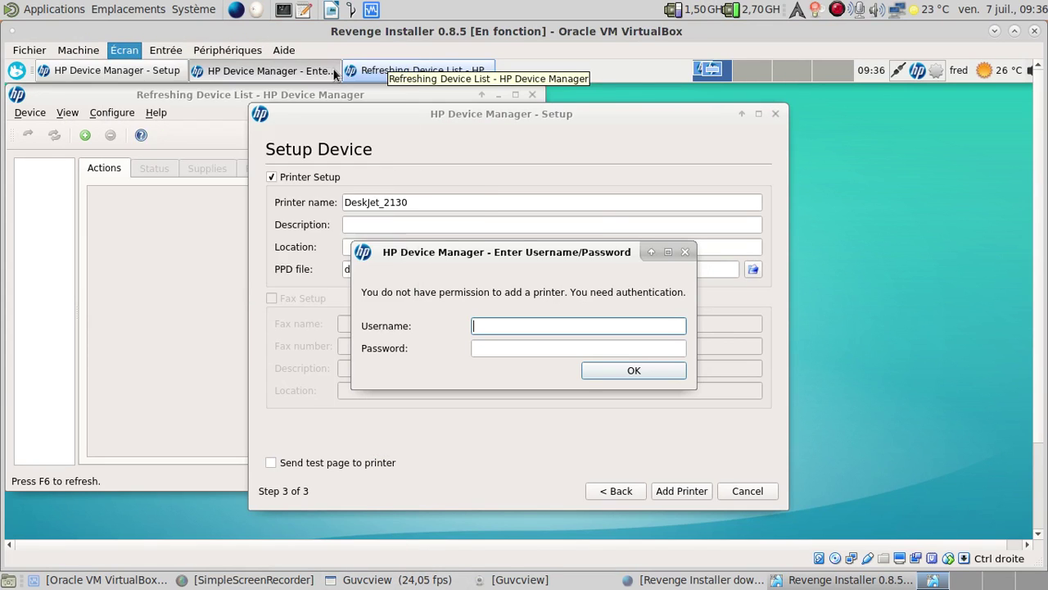
# Authenticate as root with the account password to authorize adding the printer
pyautogui.write('root')
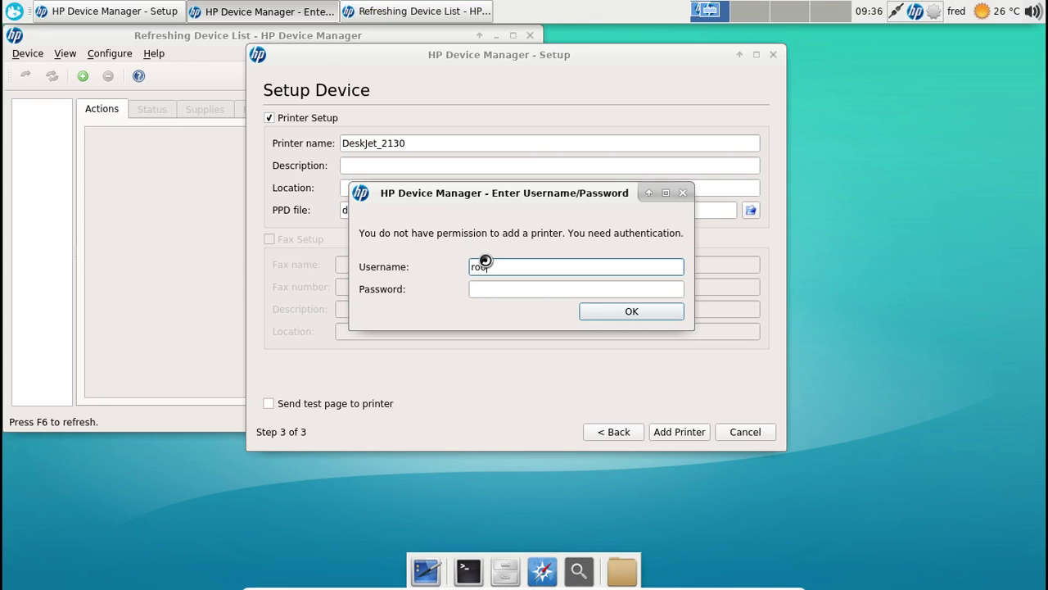
pyautogui.press('Tab')
pyautogui.write('••••••••')
pyautogui.press('Return')
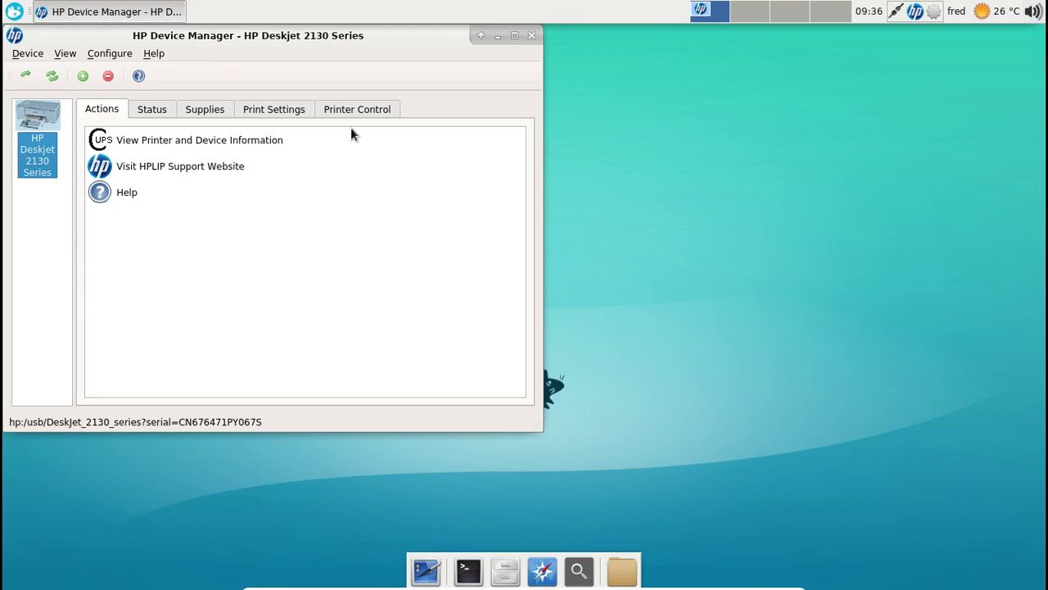
# Look through the printer's print settings, supplies and status in HP Device Manager, and close the window
pyautogui.click(281, 112)
pyautogui.click(205, 111)
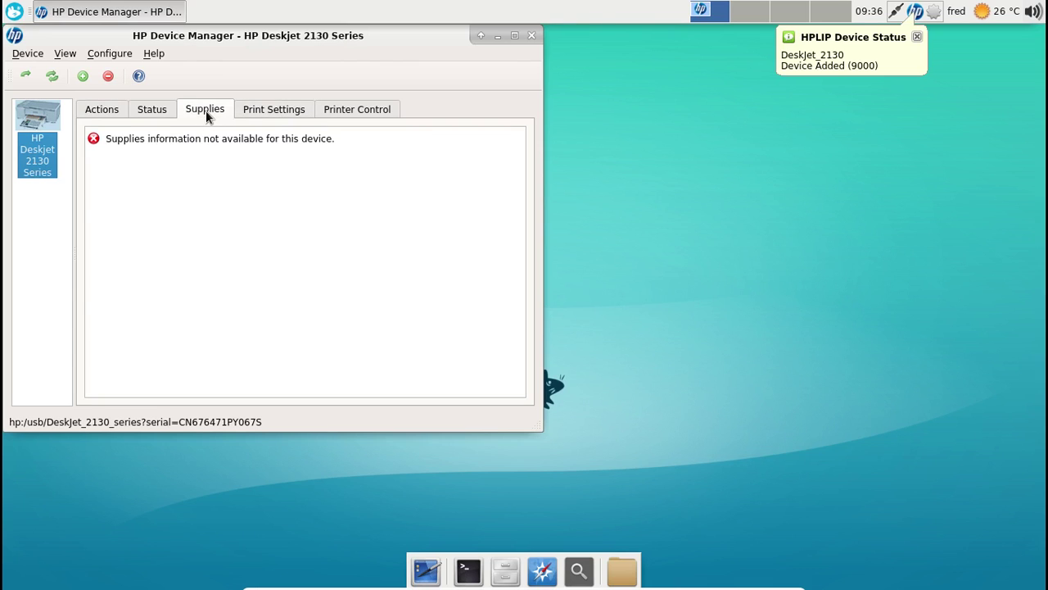
pyautogui.click(164, 112)
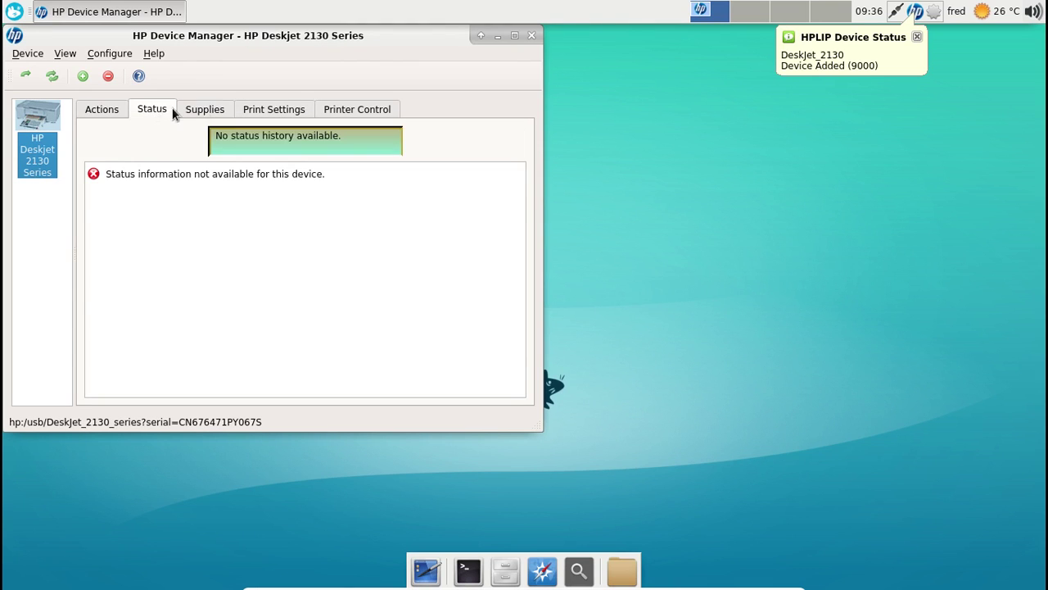
pyautogui.click(201, 110)
pyautogui.click(531, 35)
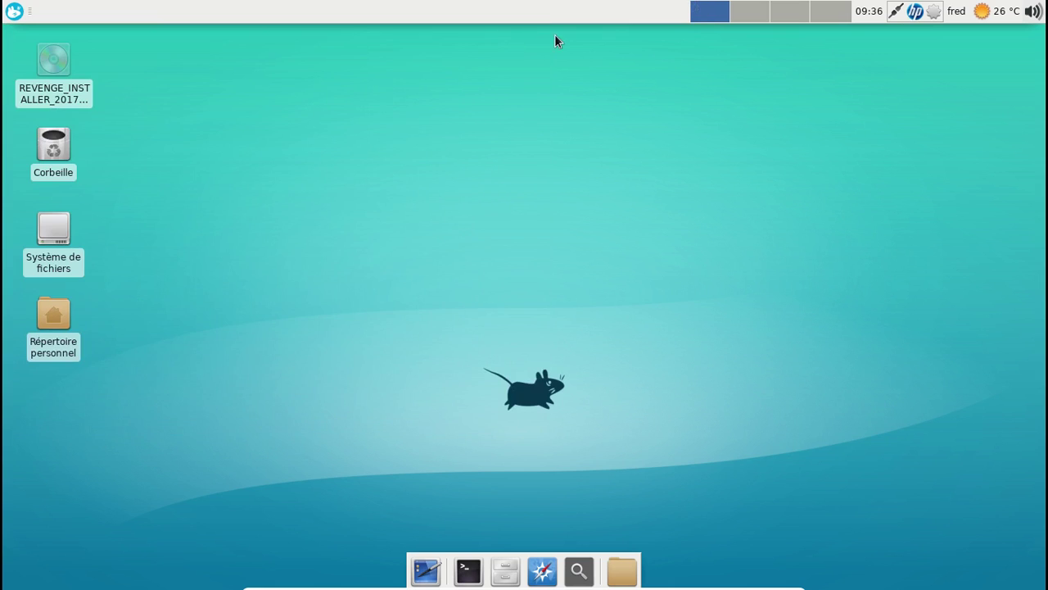
# Reopen HP Device Manager from the HPLIP Status Service, check the printer's status and cartridge supplies, and close it
pyautogui.click(914, 20)
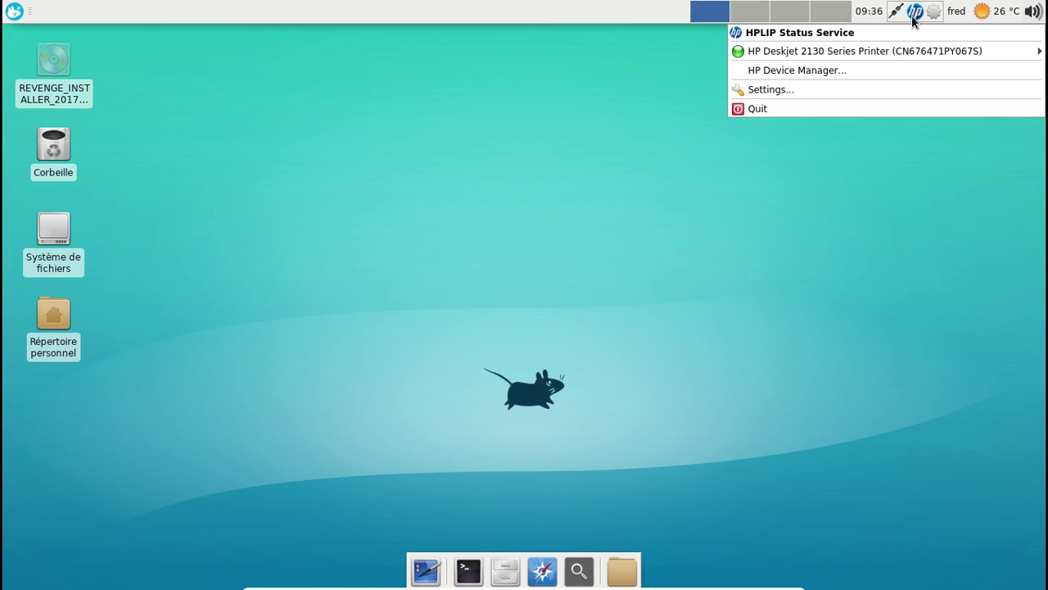
pyautogui.moveTo(863, 50)
pyautogui.click(855, 69)
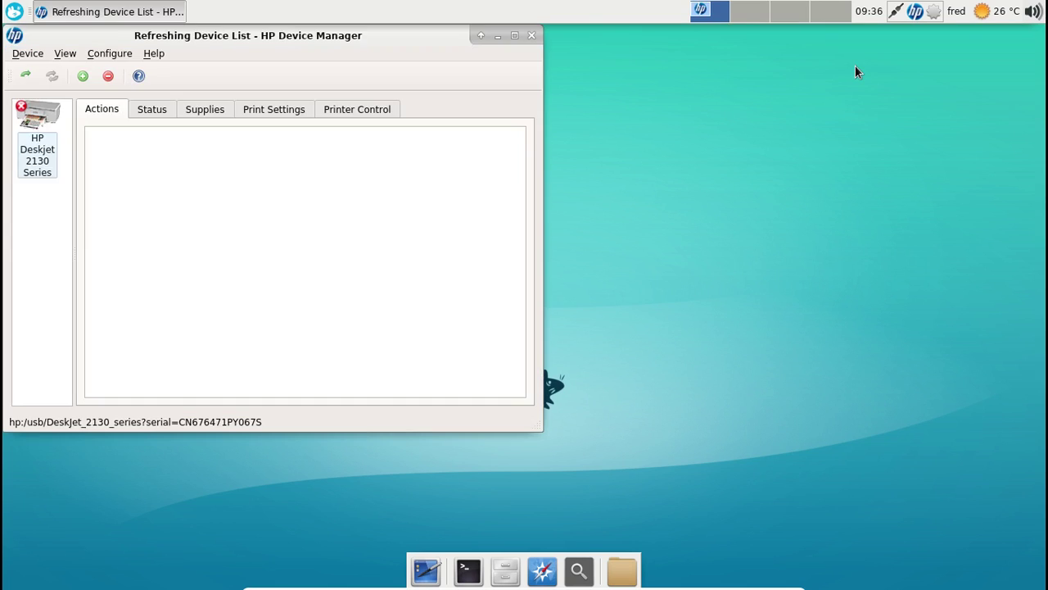
pyautogui.click(202, 115)
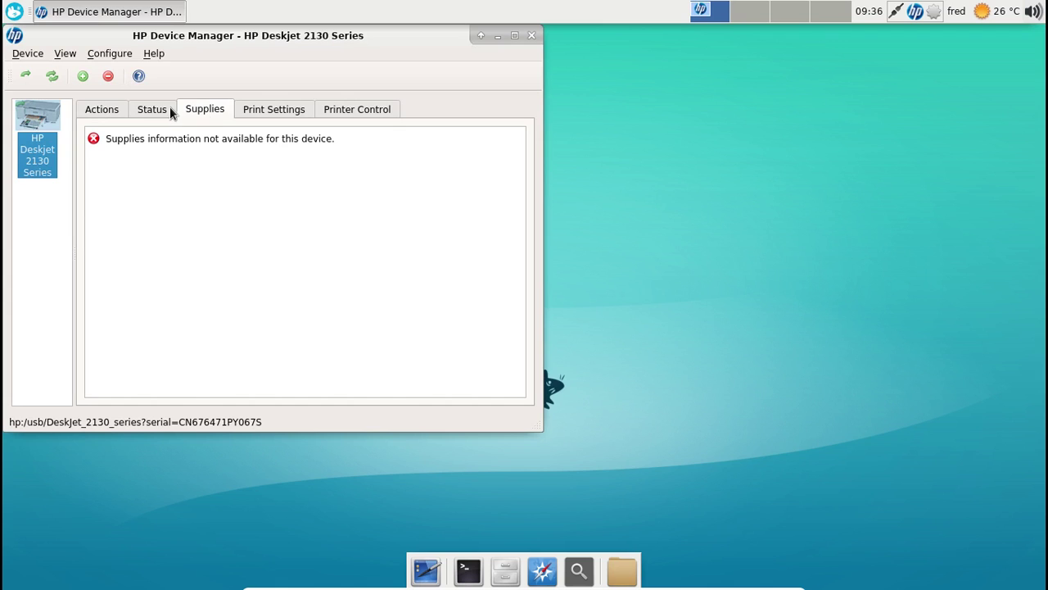
pyautogui.click(168, 110)
pyautogui.click(210, 108)
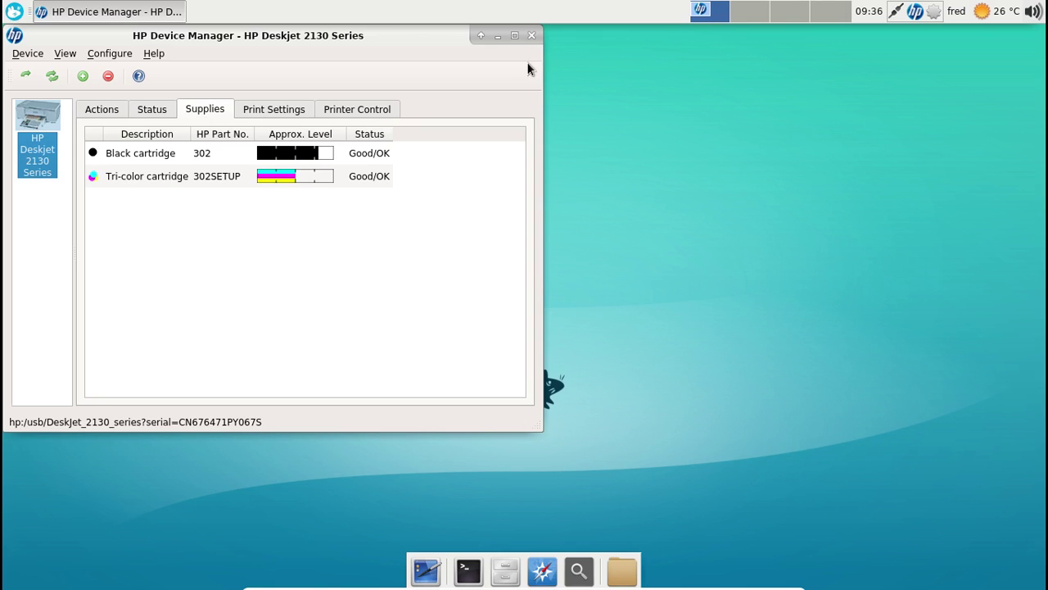
pyautogui.click(531, 35)
pyautogui.click(5, 15)
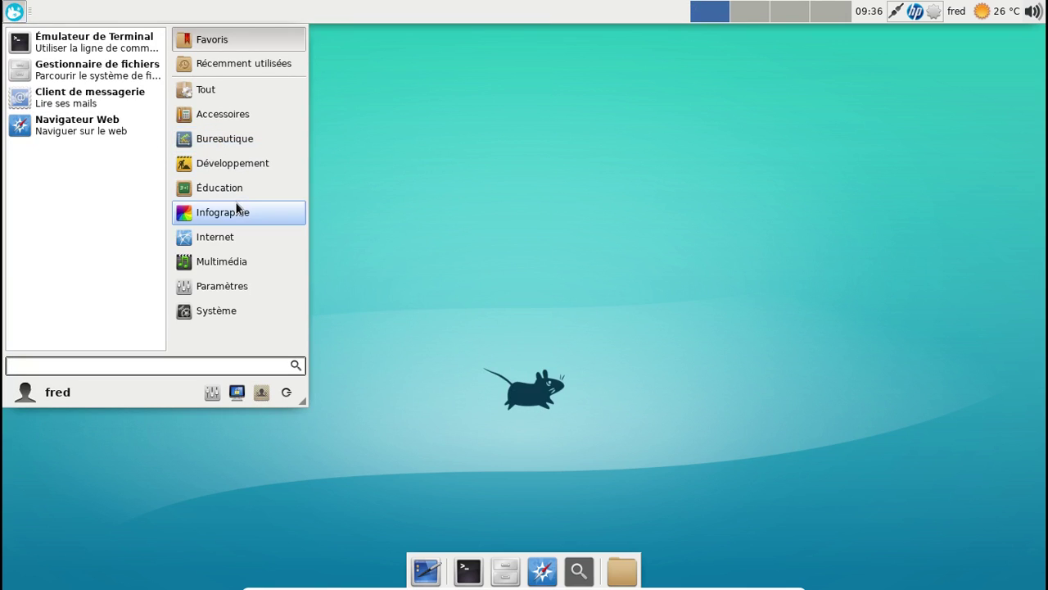
pyautogui.click(242, 266)
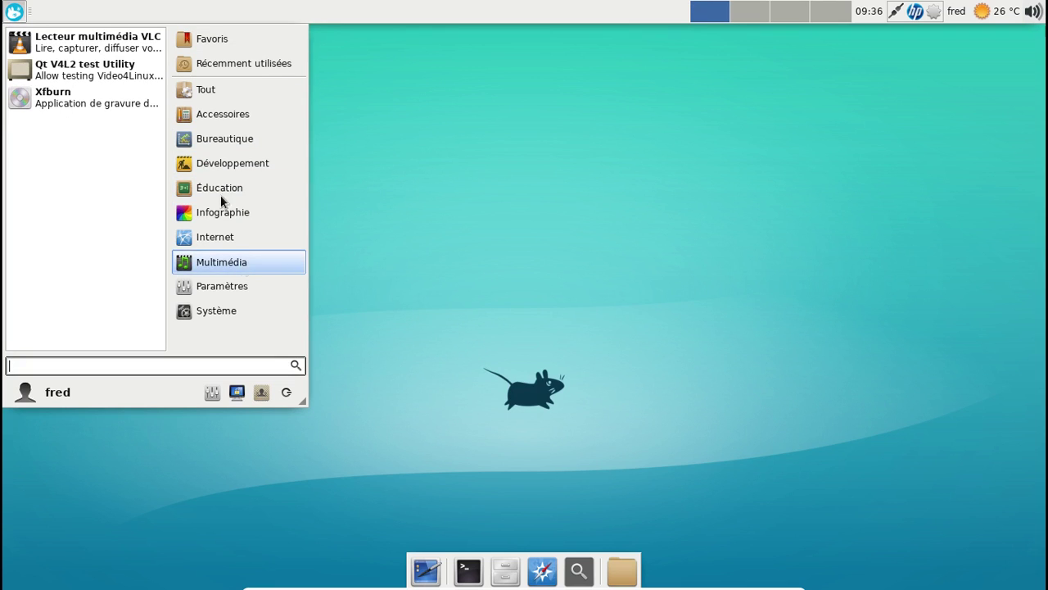
pyautogui.click(235, 293)
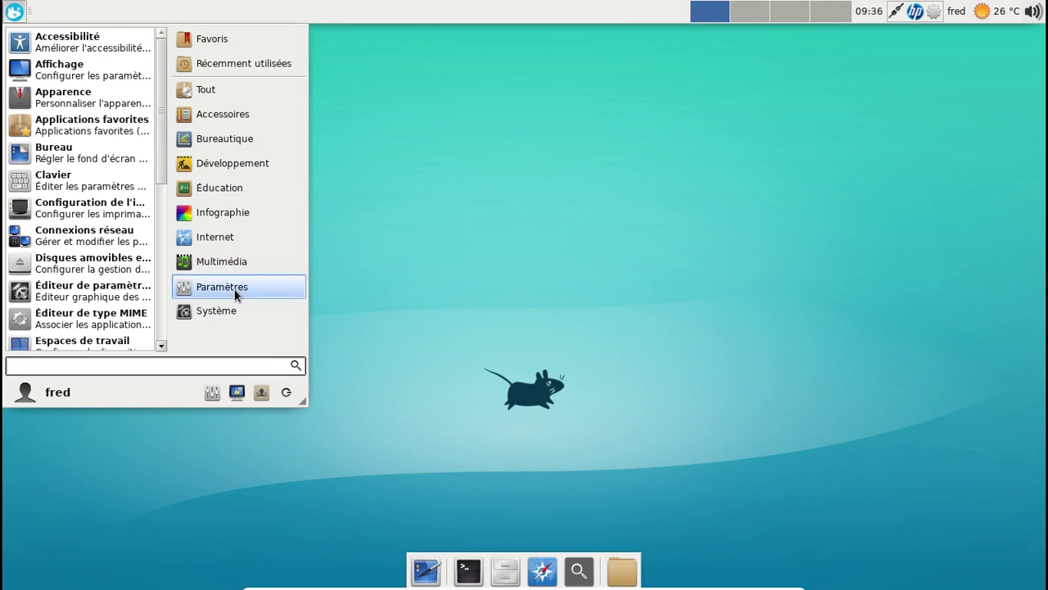
pyautogui.click(235, 305)
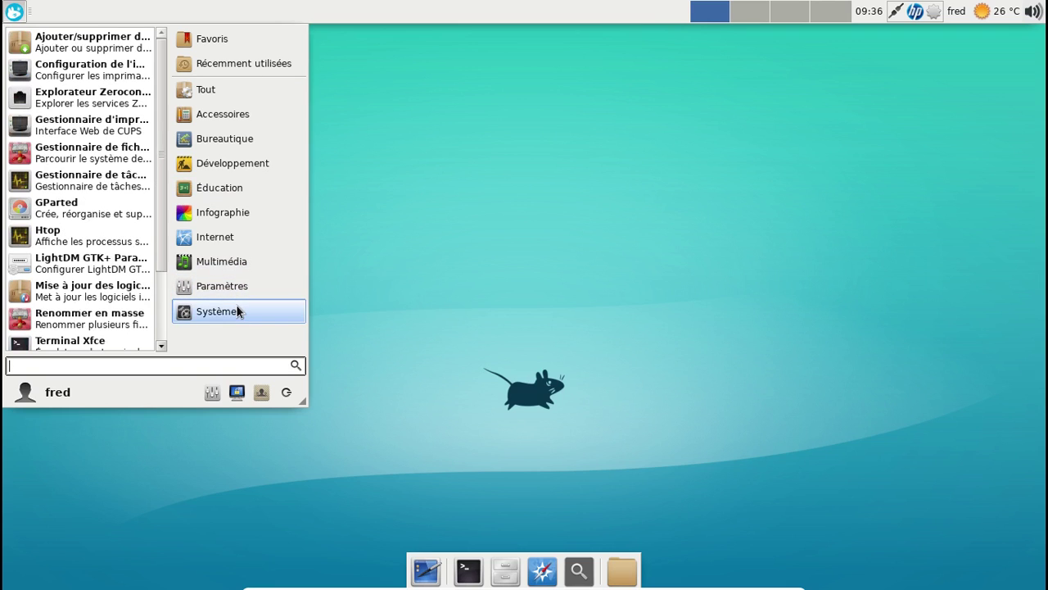
pyautogui.click(401, 131)
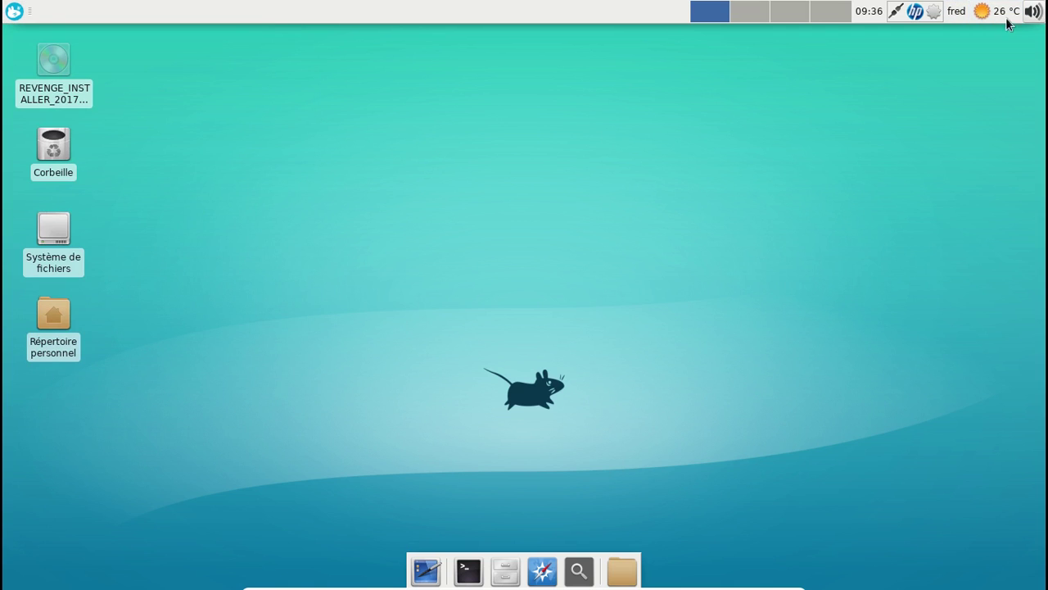
# Shut down the Revenge OS system through the session's log-out dialog
pyautogui.click(14, 12)
pyautogui.click(293, 384)
pyautogui.hotkey('alt', 'F4')
pyautogui.click(603, 243)
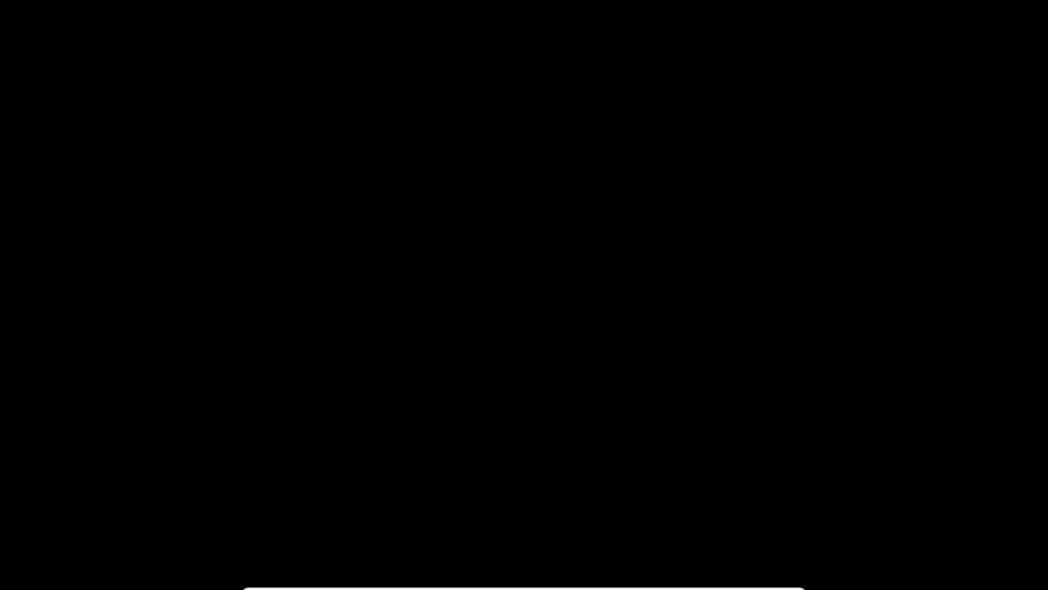